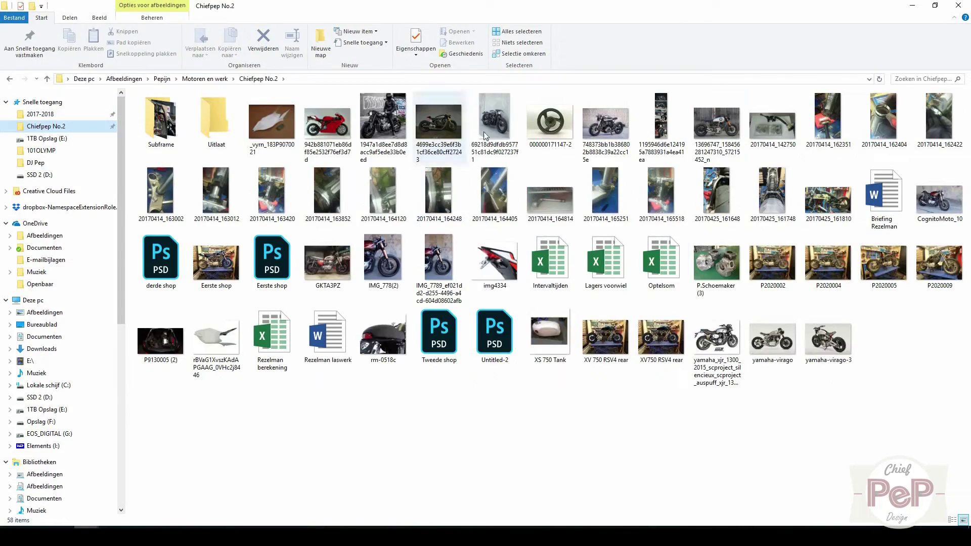
pyautogui.doubleClick(708, 124)
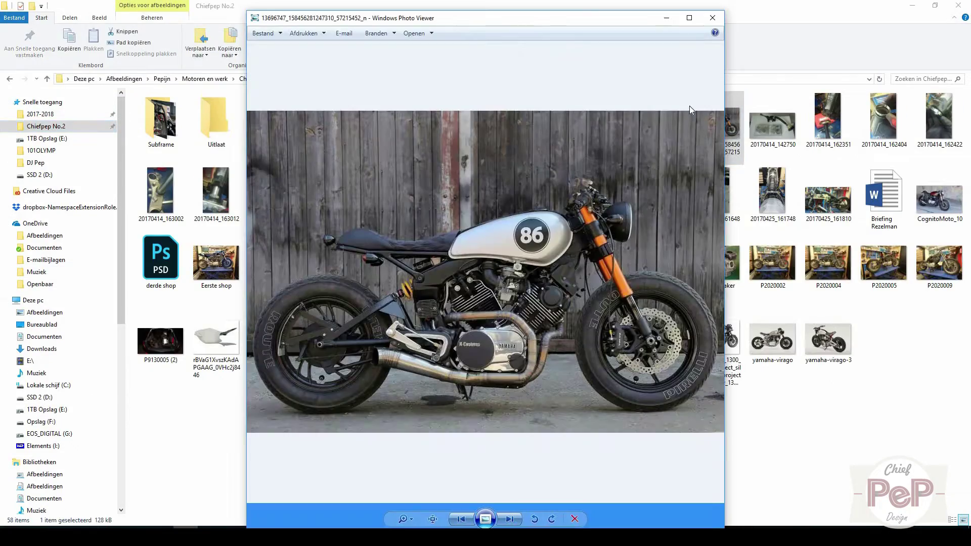
pyautogui.click(712, 19)
pyautogui.doubleClick(772, 338)
pyautogui.click(712, 18)
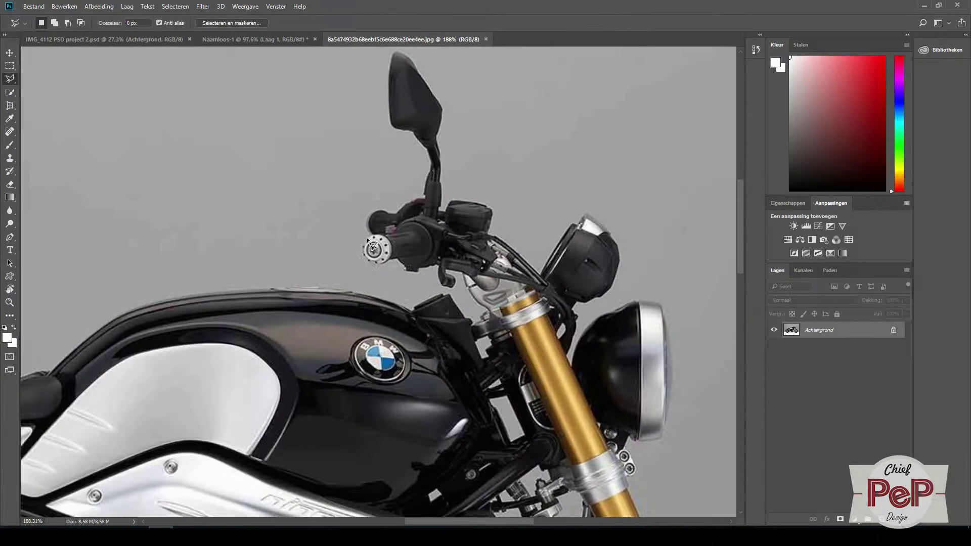
# In Photoshop, cut out the BMW's handlebar controls and scale, rotate and place them above the fork in IMG_4112 PSD project 2
pyautogui.click(366, 237)
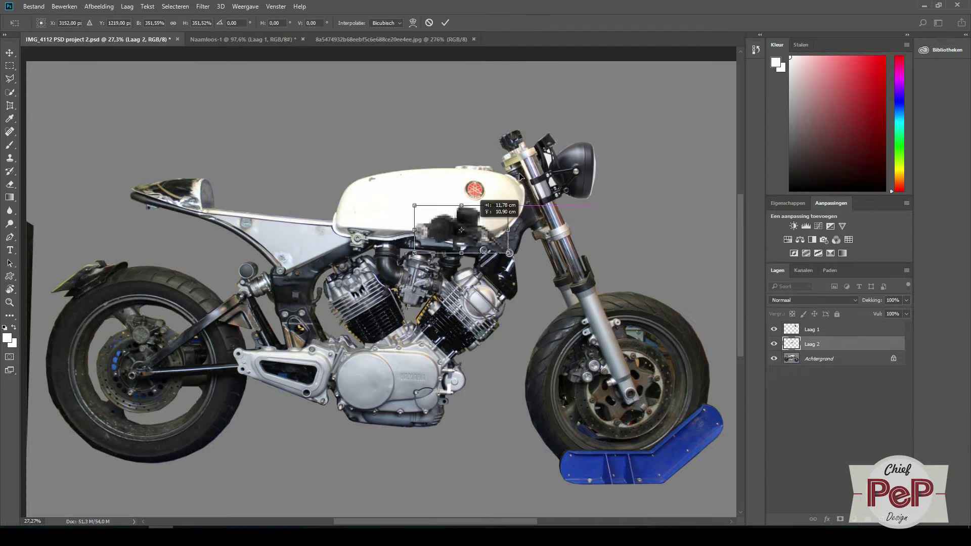
pyautogui.moveTo(491, 210); pyautogui.dragTo(539, 151)
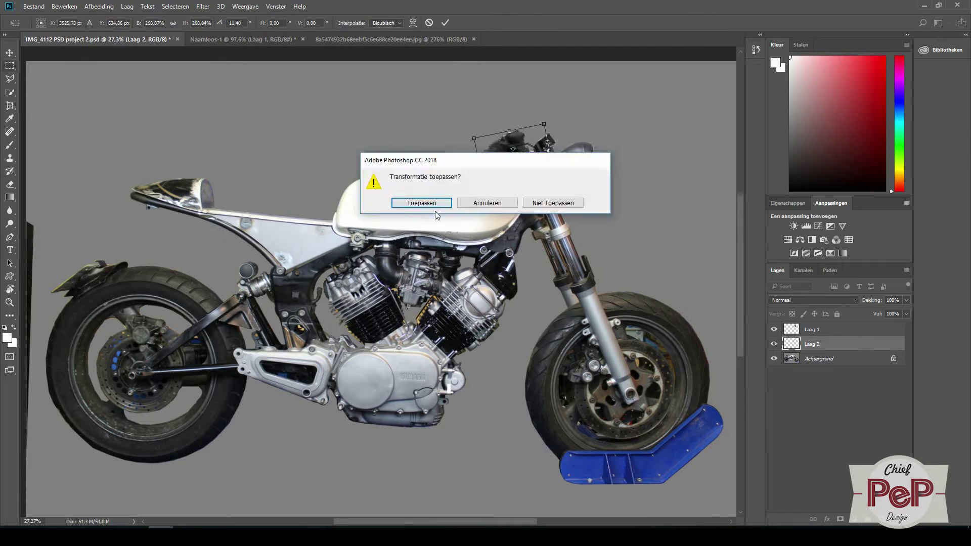
pyautogui.click(10, 53)
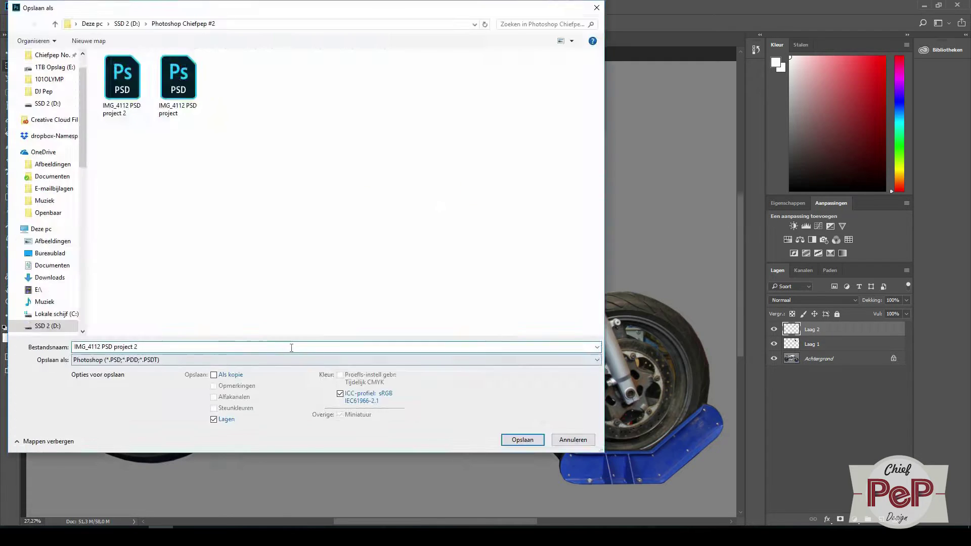
# Save the motorcycle composite as IMG_4112 PSD project 3 in the Photoshop Chiefpep #2 folder
pyautogui.click(516, 438)
pyautogui.click(618, 163)
# Transform the pasted GP muffler so it angles upward over the rear wheel, and apply the transformation
pyautogui.press('m')
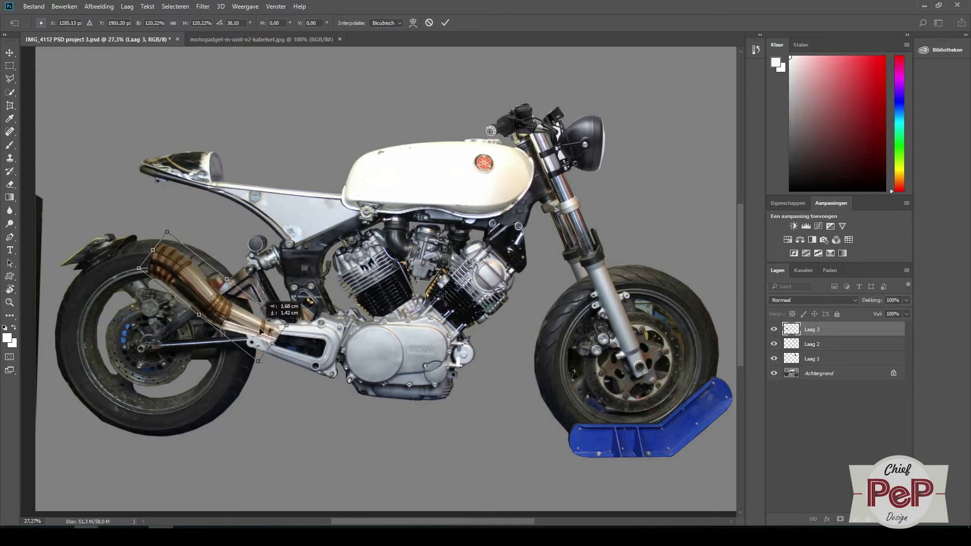
pyautogui.moveTo(273, 384); pyautogui.dragTo(270, 338)
pyautogui.moveTo(238, 284); pyautogui.dragTo(240, 285)
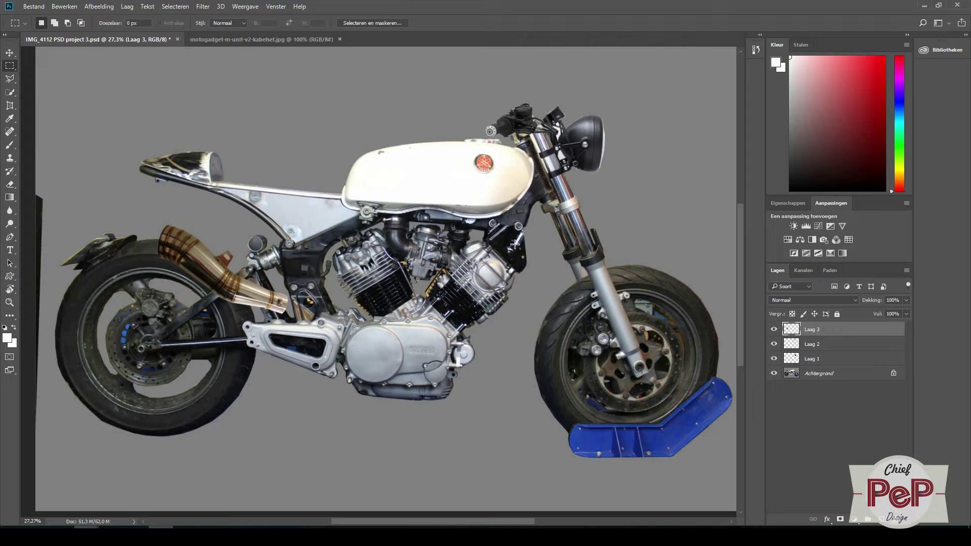
# Save the version with the GP muffler as IMG_4112 PSD project 4 in the same folder
pyautogui.click(33, 6)
pyautogui.click(87, 117)
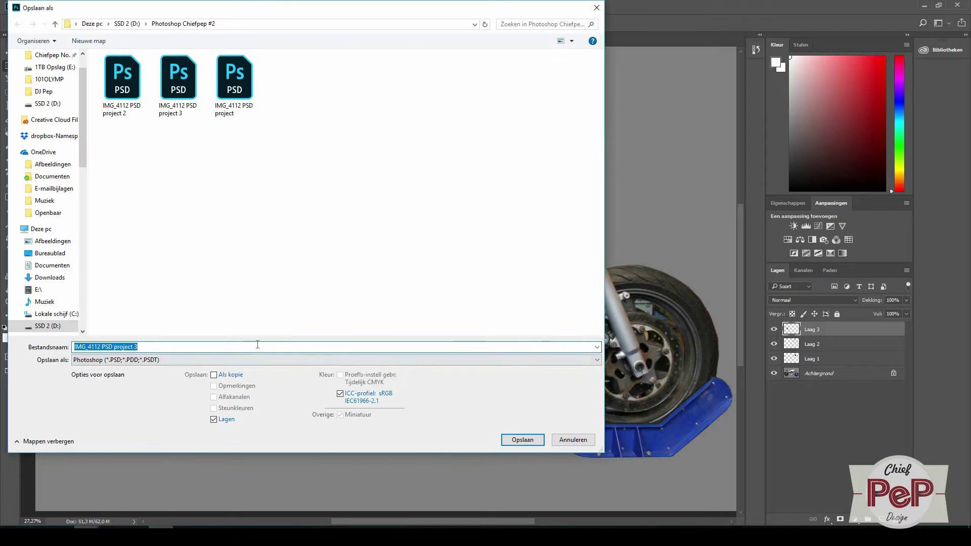
pyautogui.click(537, 445)
pyautogui.click(37, 6)
pyautogui.click(366, 4)
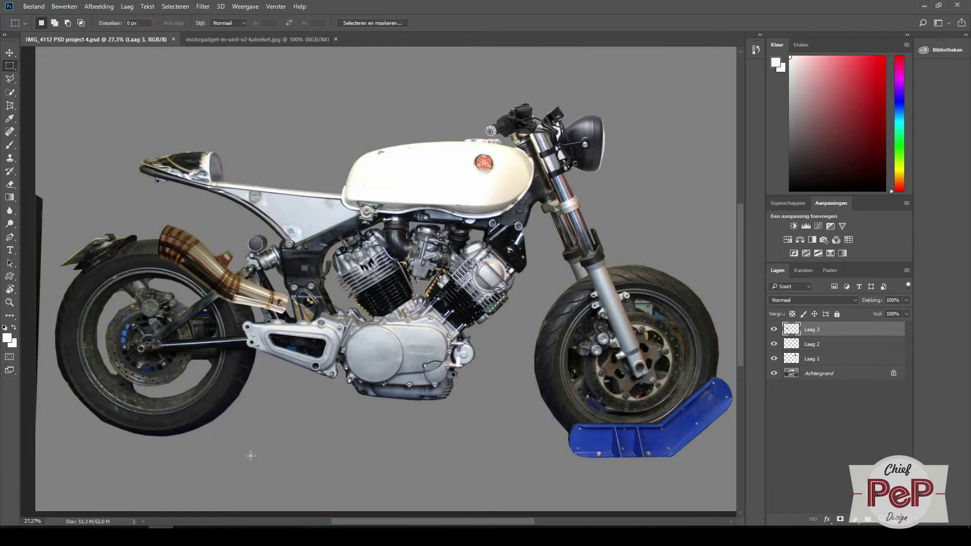
# Switch to Chrome and search Google Images for "uitlaatdemper" and "slip on uitlaatdemper" to browse alternative mufflers
pyautogui.moveTo(86, 536)
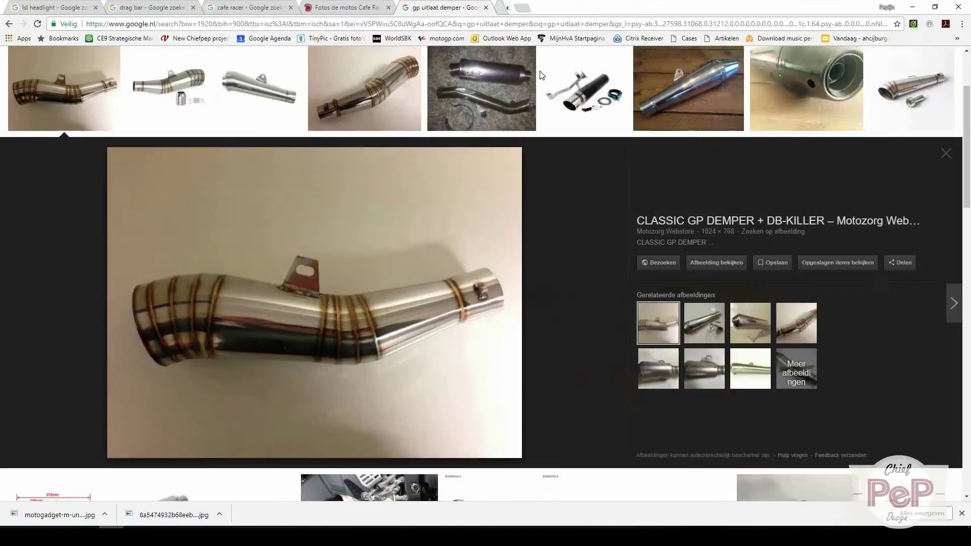
pyautogui.press('Escape')
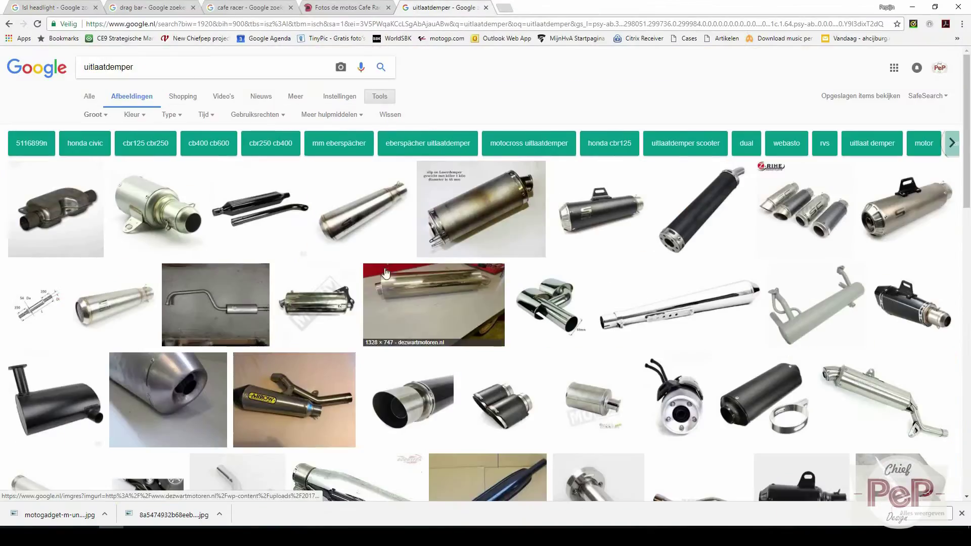
pyautogui.scroll(-5, 199, 99)
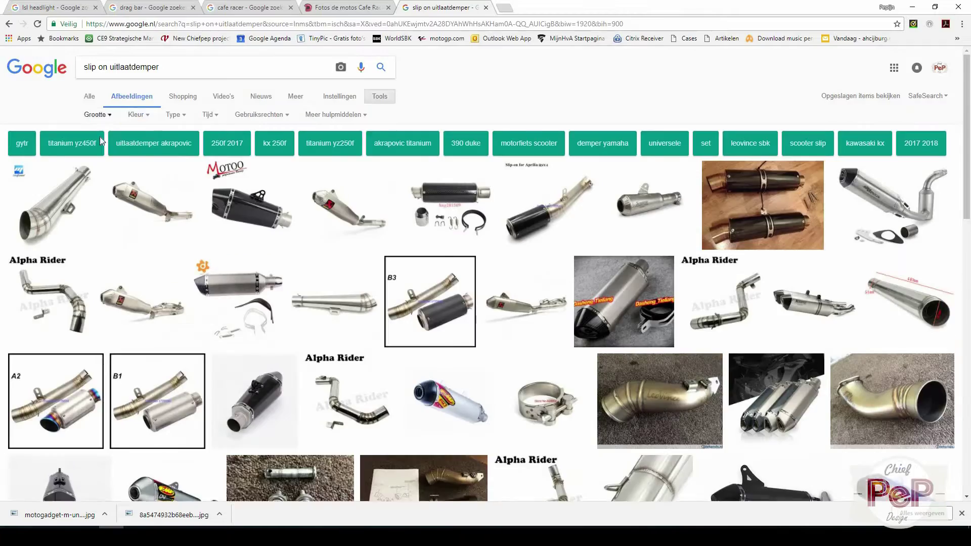
pyautogui.scroll(-15, 101, 141)
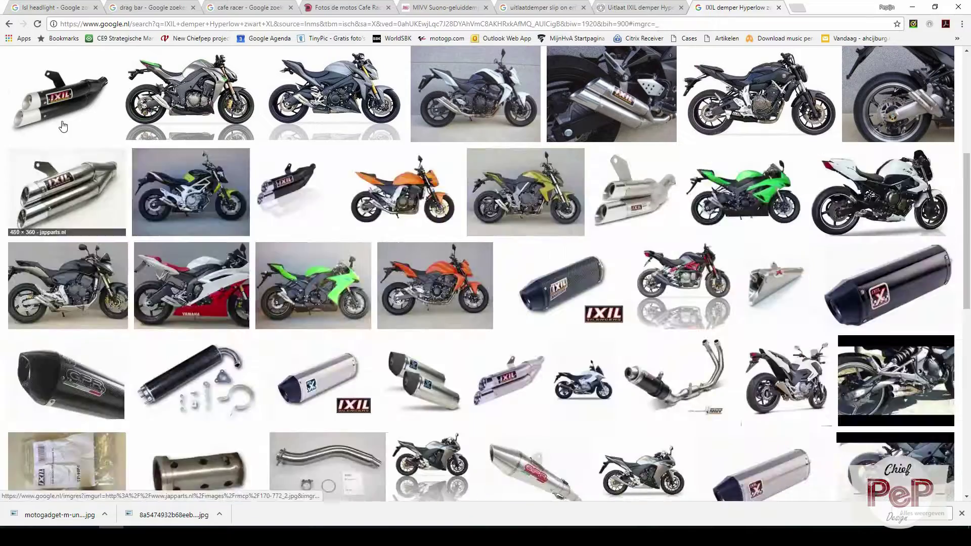
# Browse Google Images results for the IXIL Hyperlow muffler, the ER-6f variant and model XG4331XB for a side-view photo
pyautogui.click(770, 113)
pyautogui.click(946, 165)
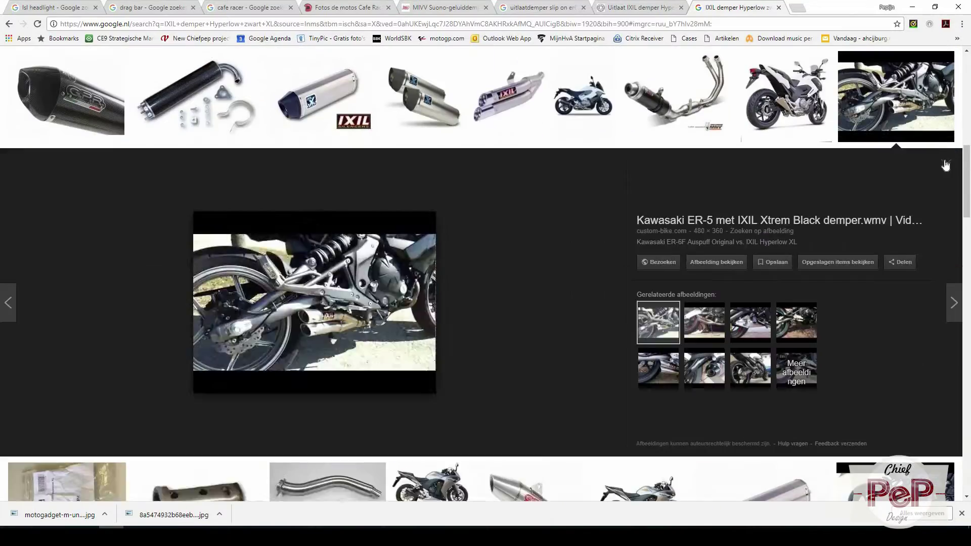
pyautogui.hotkey('ctrl', 'n')
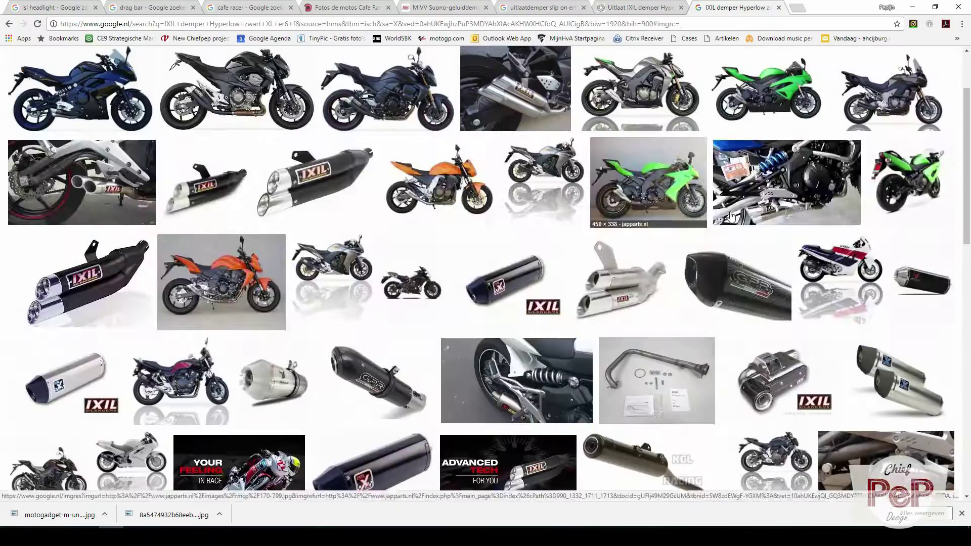
pyautogui.scroll(-10, 486, 273)
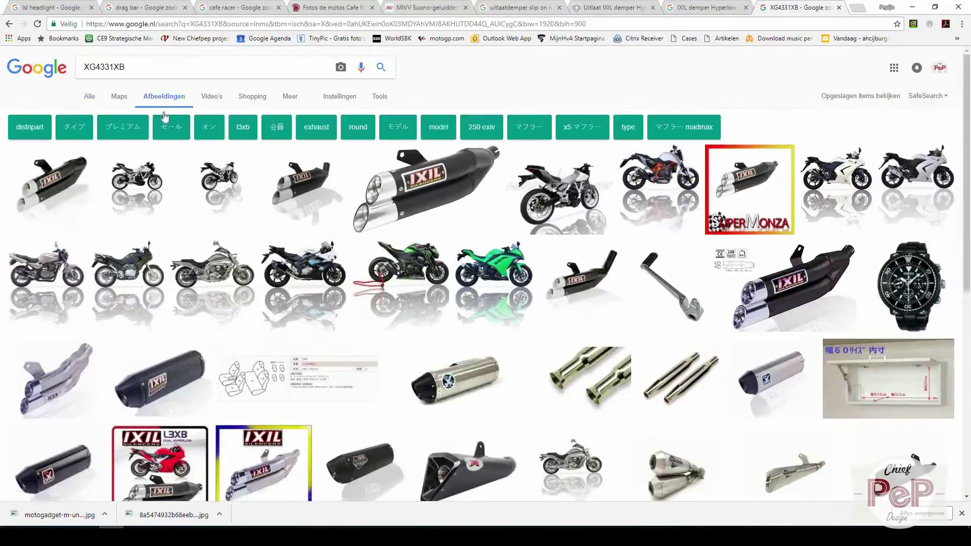
pyautogui.scroll(-2, 164, 117)
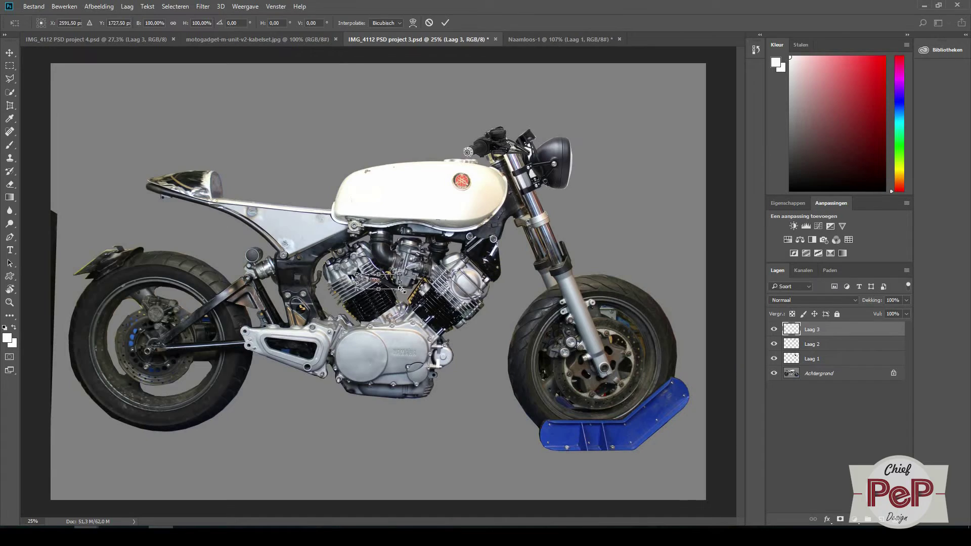
# In Photoshop, rotate the IXIL exhaust about -2.25° beneath the frame plate and move its layer, Laag 3, below Laag 1
pyautogui.moveTo(331, 398); pyautogui.dragTo(340, 404)
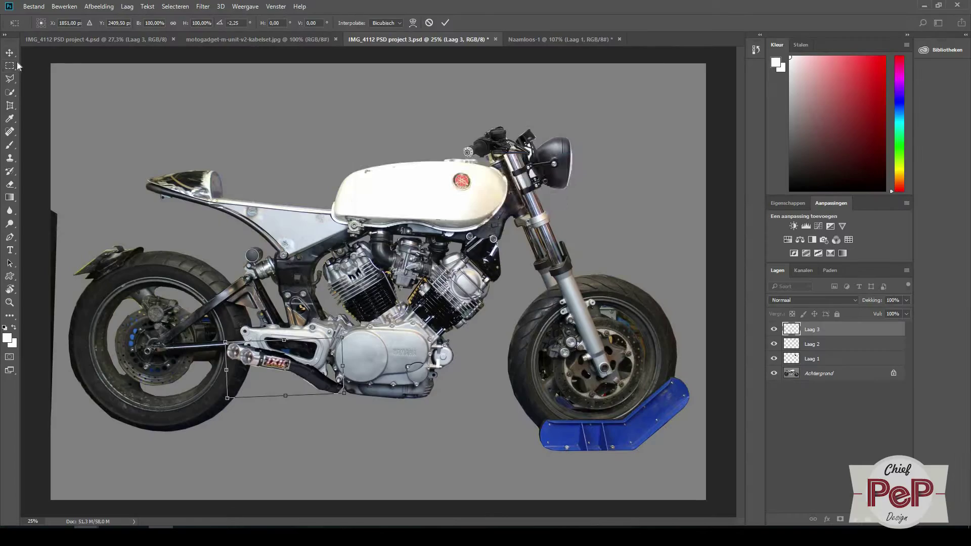
pyautogui.moveTo(822, 397); pyautogui.dragTo(831, 357)
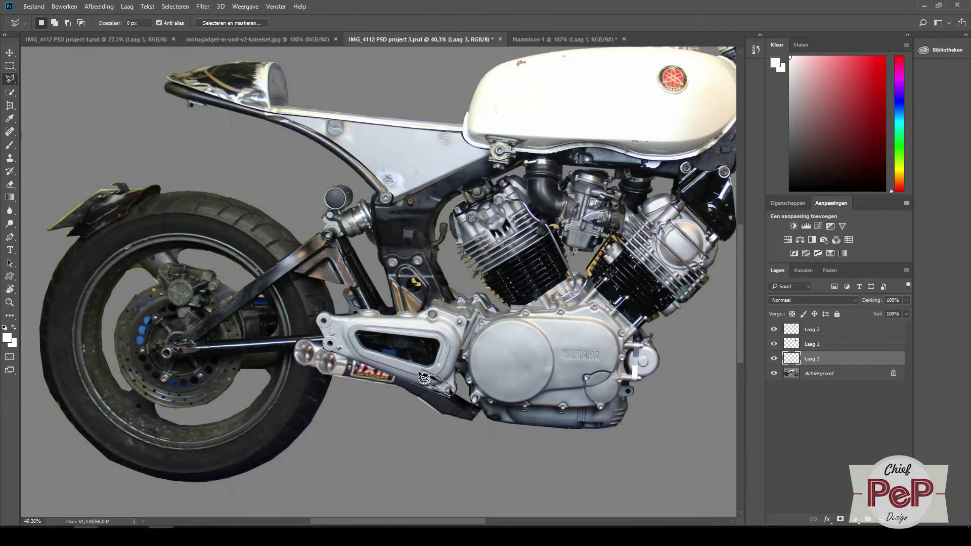
pyautogui.scroll(-3, 169, 228)
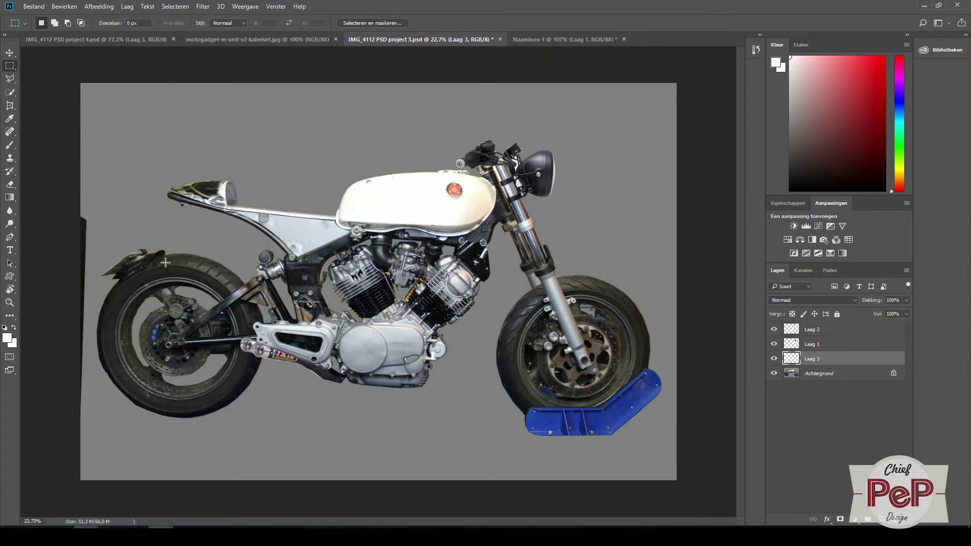
# Save the version with the low IXIL exhaust as IMG_4112 PSD project 5
pyautogui.click(33, 6)
pyautogui.click(45, 130)
pyautogui.click(520, 440)
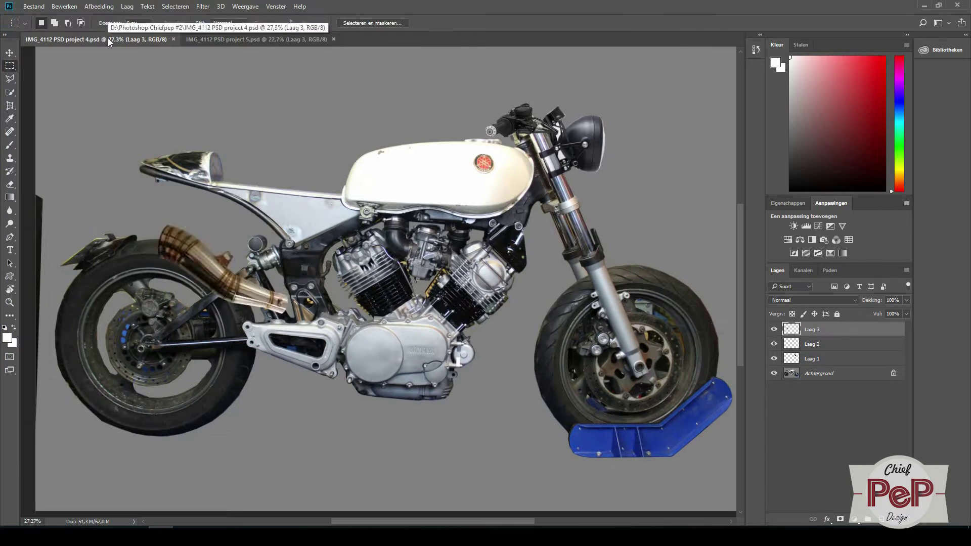
# Delete the GP muffler layer from IMG_4112 PSD project 4 and reposition the headlight and handlebar controls on the fork
pyautogui.press('Delete')
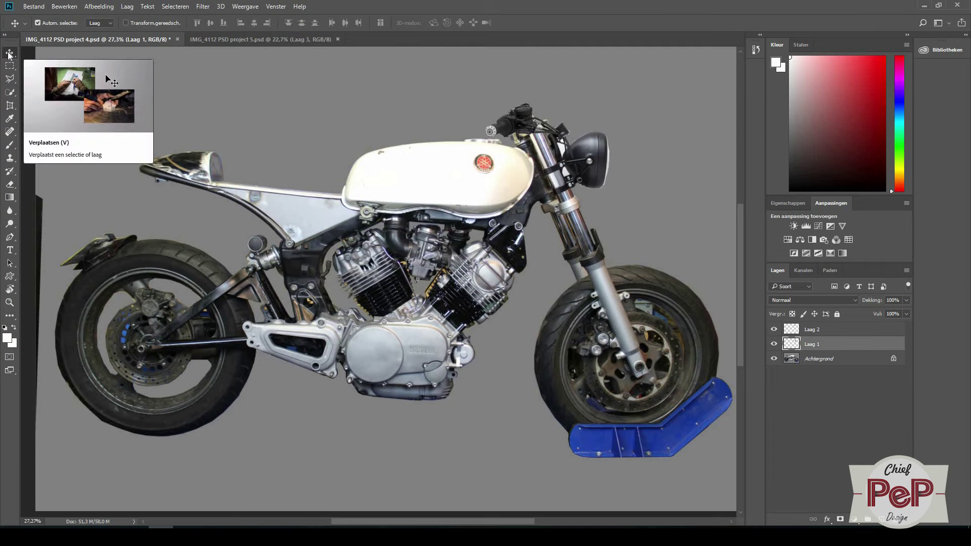
pyautogui.click(8, 54)
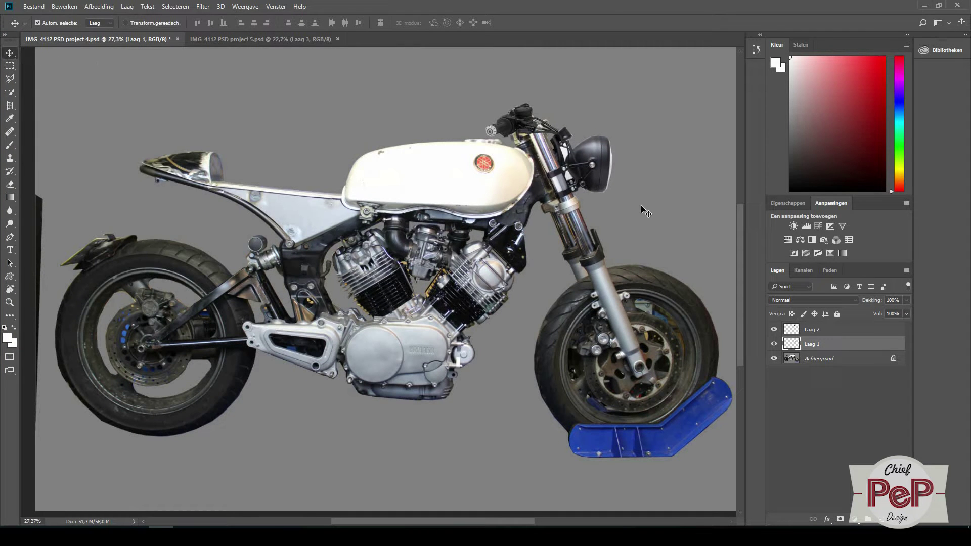
# Save the version without a muffler as IMG_4112 PSD project 6
pyautogui.click(34, 6)
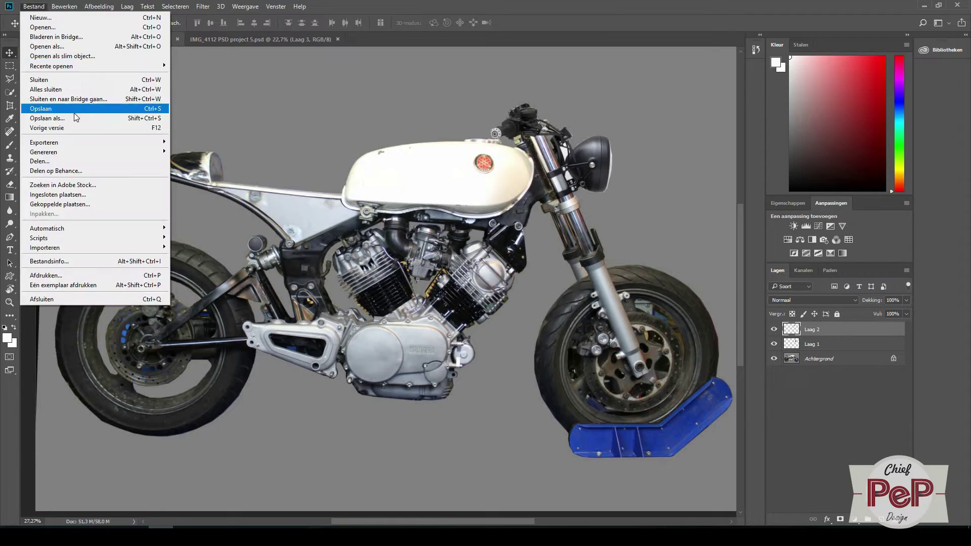
pyautogui.click(46, 107)
pyautogui.click(523, 499)
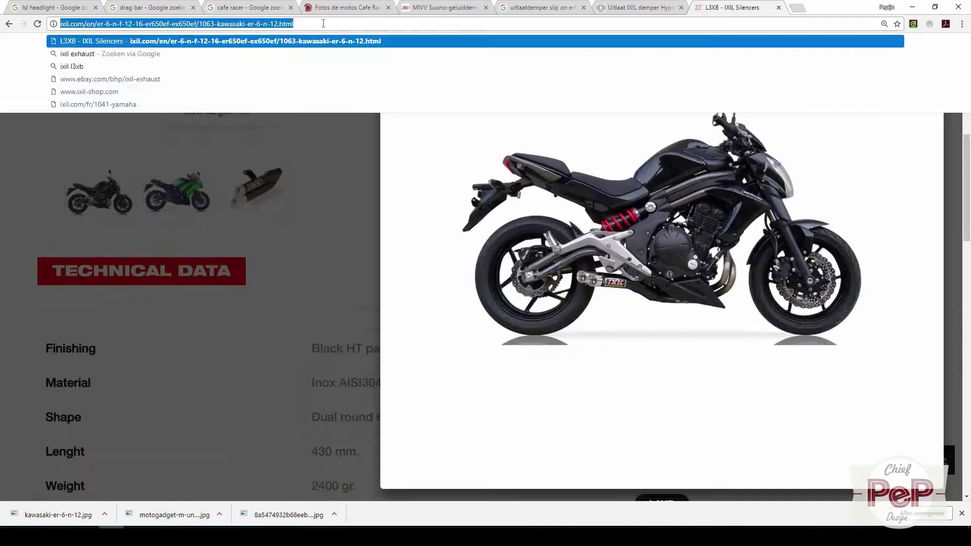
# In Chrome, open the Yamaha FZ 8 Titanium Slip-On Line exhaust page among motorcorner.nl's Akrapovic products
pyautogui.press('Return')
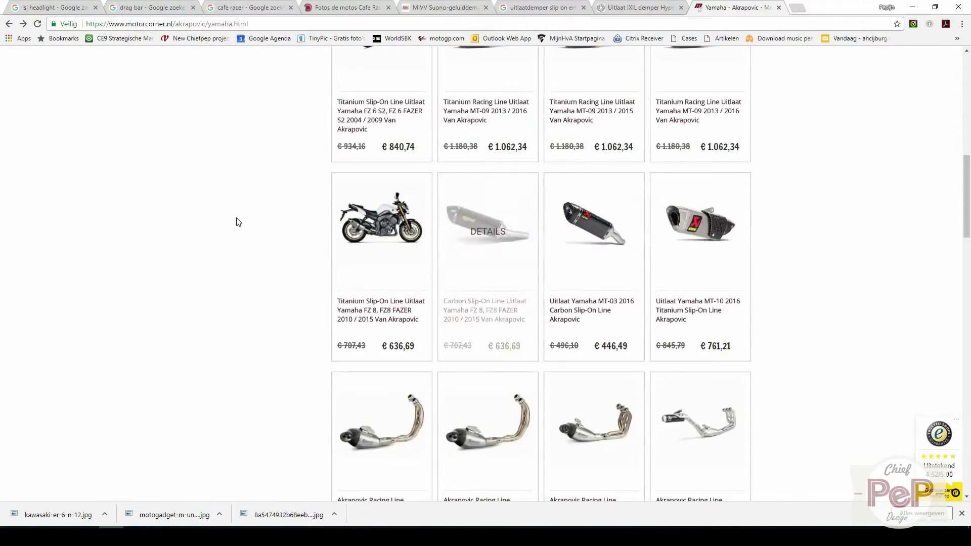
pyautogui.click(359, 300)
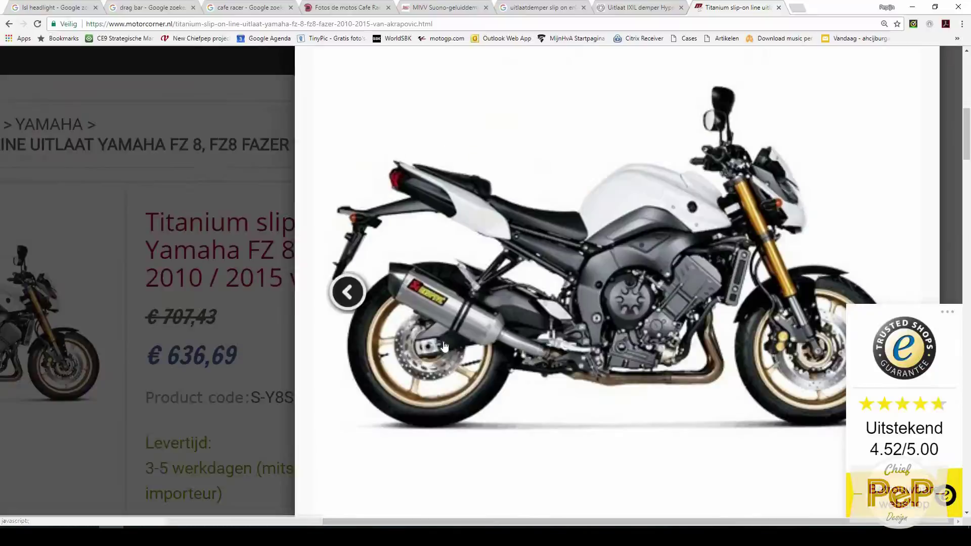
# In Photoshop, place and rotate the cut-out Akrapovic muffler over the rear wheel of project 6 and apply the transformation
pyautogui.moveTo(312, 273); pyautogui.dragTo(314, 282)
pyautogui.moveTo(260, 277)
pyautogui.mouseDown()
pyautogui.moveTo(248, 244)
pyautogui.moveTo(257, 278)
pyautogui.moveTo(267, 202)
pyautogui.moveTo(253, 287)
pyautogui.mouseUp()
pyautogui.press('Return')
pyautogui.press('m')
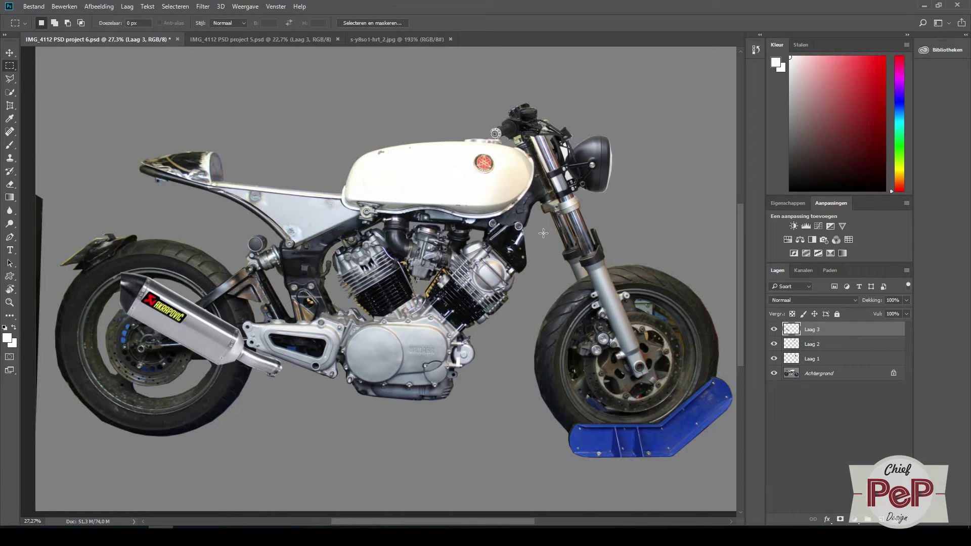
# Save IMG_4112 PSD project 6 with the Akrapovic muffler in place
pyautogui.click(10, 53)
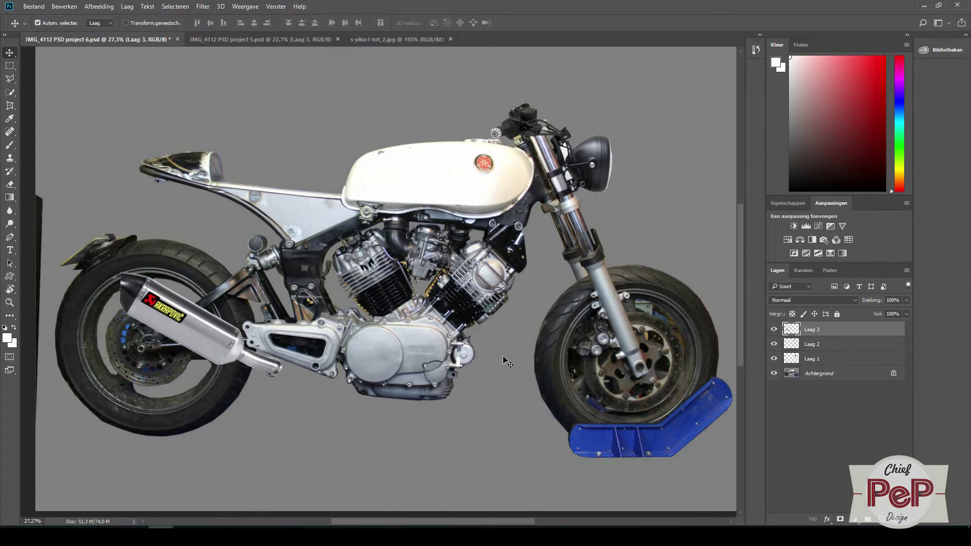
pyautogui.click(34, 6)
pyautogui.click(65, 157)
pyautogui.press('Return')
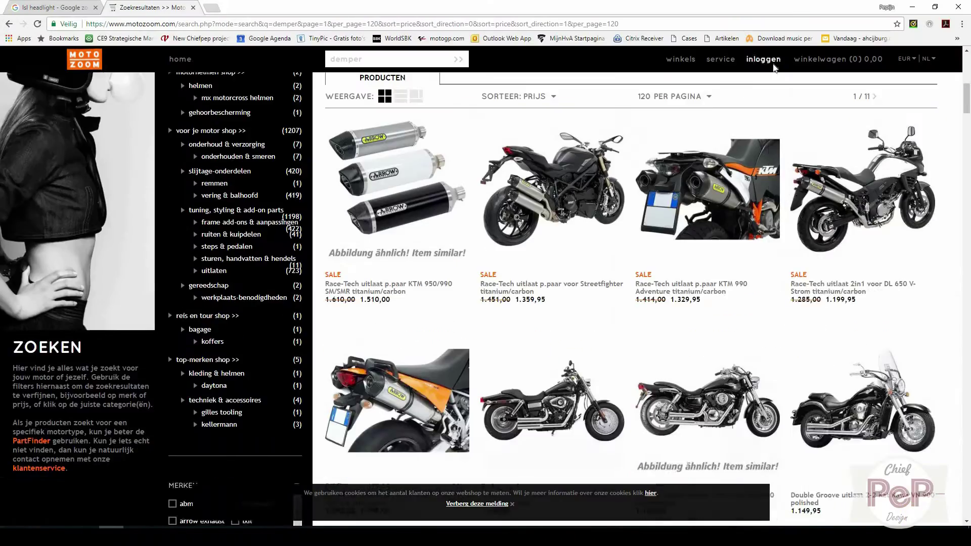
# Switch to Chrome and browse the exhausts in Motozoom's "demper" search results
pyautogui.scroll(-10, 776, 71)
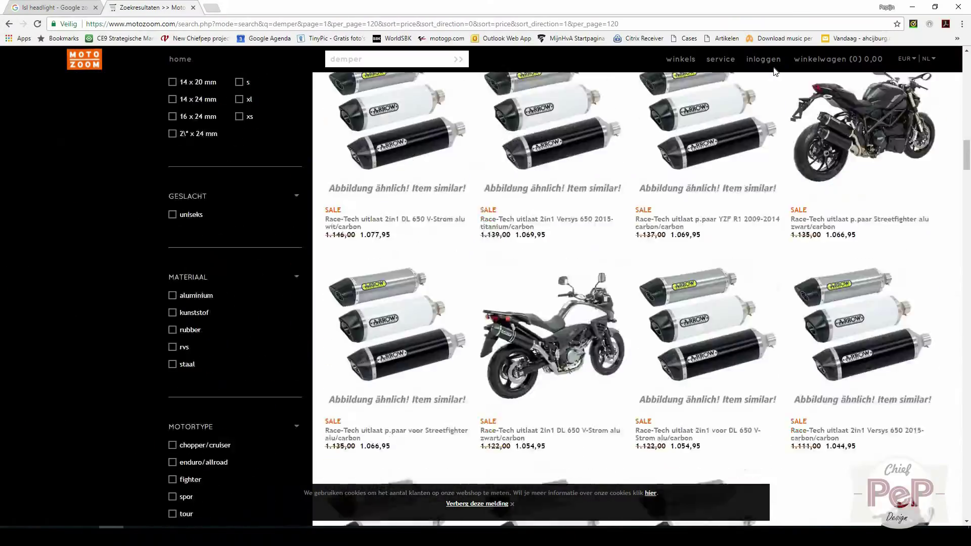
pyautogui.scroll(-10, 775, 71)
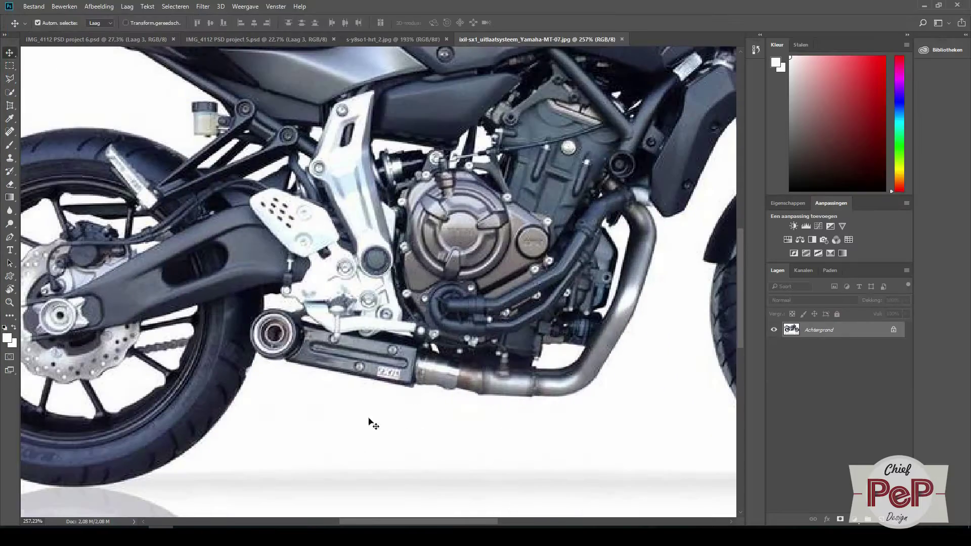
# In Photoshop, outline the end of the IXIL exhaust in the Yamaha MT-07 photo with the Polygonal Lasso
pyautogui.press('l')
pyautogui.click(251, 324)
pyautogui.click(263, 309)
pyautogui.click(284, 309)
pyautogui.click(301, 316)
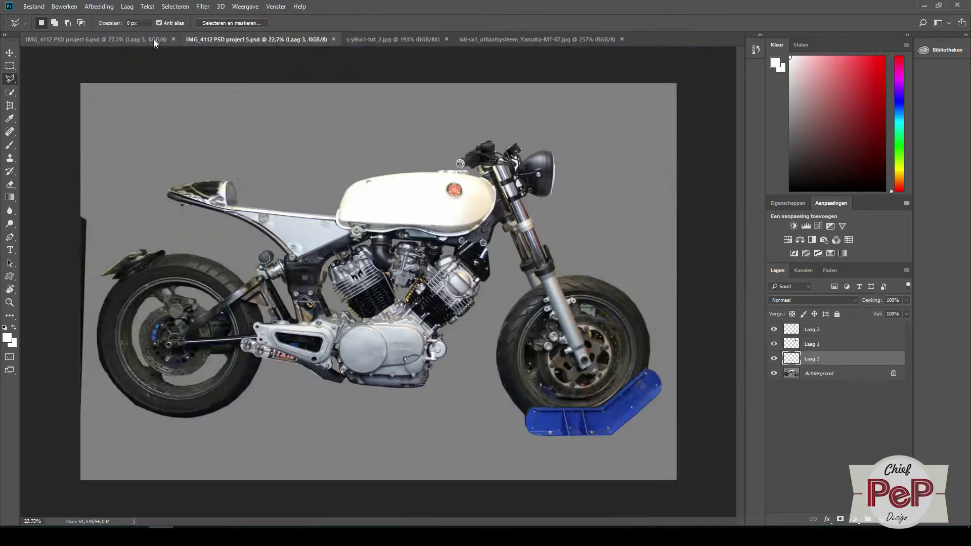
# Fit the IXIL exhaust under project 6's engine and shift its header pipe section about 10.62 cm horizontally toward the front cylinder
pyautogui.click(65, 6)
pyautogui.click(126, 310)
pyautogui.moveTo(463, 357); pyautogui.dragTo(438, 340)
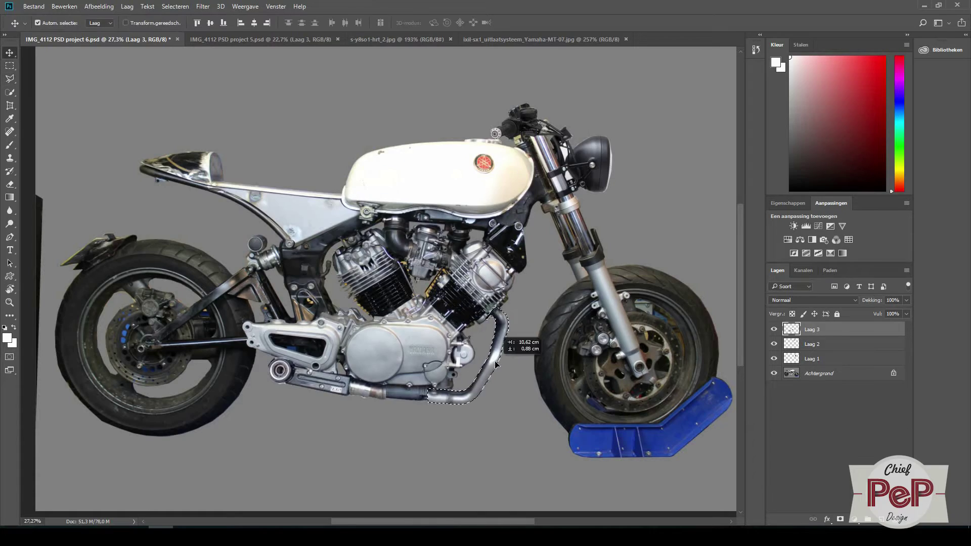
pyautogui.press('m')
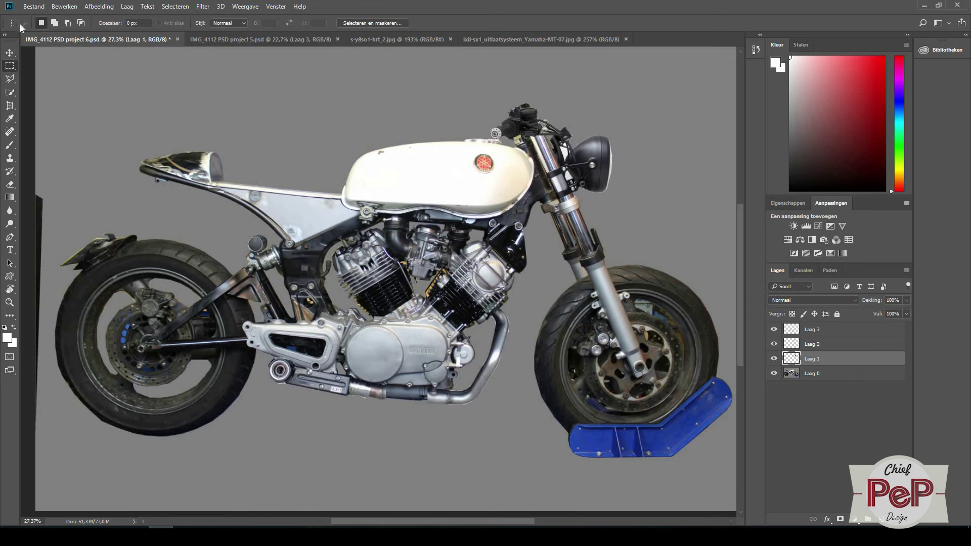
# Save the current composite as a separate file named IMG_4112 PSD project 7
pyautogui.click(34, 6)
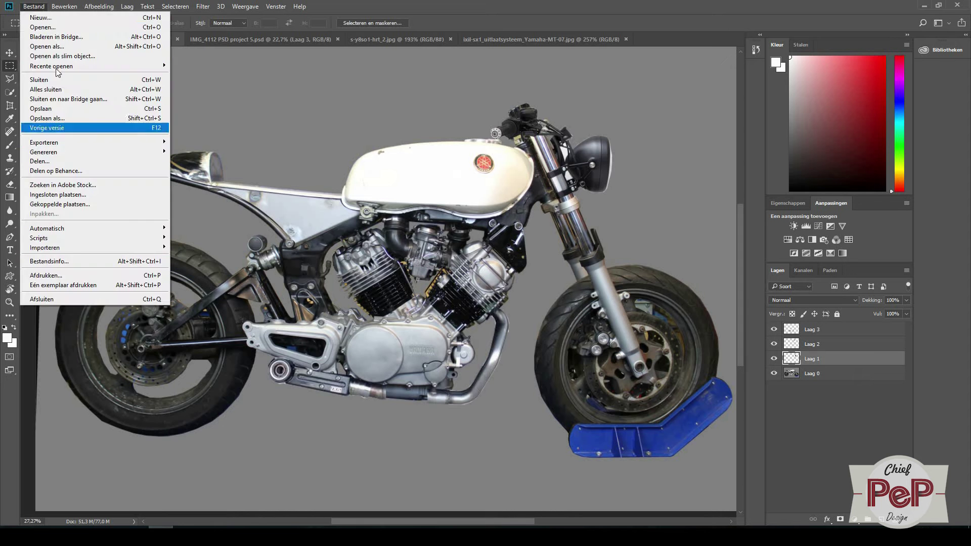
pyautogui.click(51, 119)
pyautogui.press('BackSpace')
pyautogui.press('BackSpace')
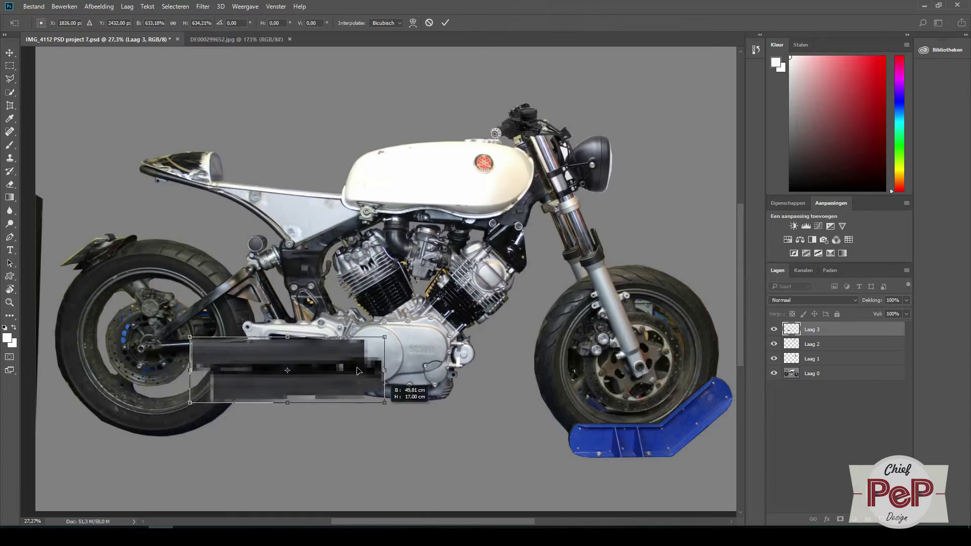
# Try the double black muffler from DE000299652.jpg over the rear wheel, scaling, rotating and positioning it beside the swingarm
pyautogui.moveTo(269, 369); pyautogui.dragTo(272, 302)
pyautogui.press('Return')
pyautogui.click(65, 7)
pyautogui.click(122, 214)
pyautogui.moveTo(360, 346); pyautogui.dragTo(345, 380)
pyautogui.moveTo(264, 311); pyautogui.dragTo(285, 401)
pyautogui.moveTo(315, 449); pyautogui.dragTo(328, 433)
pyautogui.moveTo(276, 401); pyautogui.dragTo(244, 379)
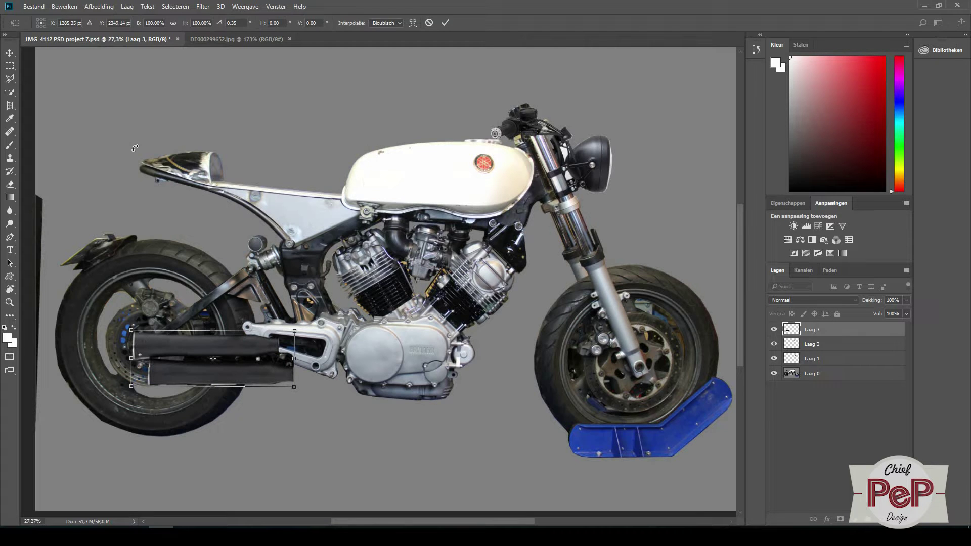
pyautogui.press('m')
pyautogui.press('Return')
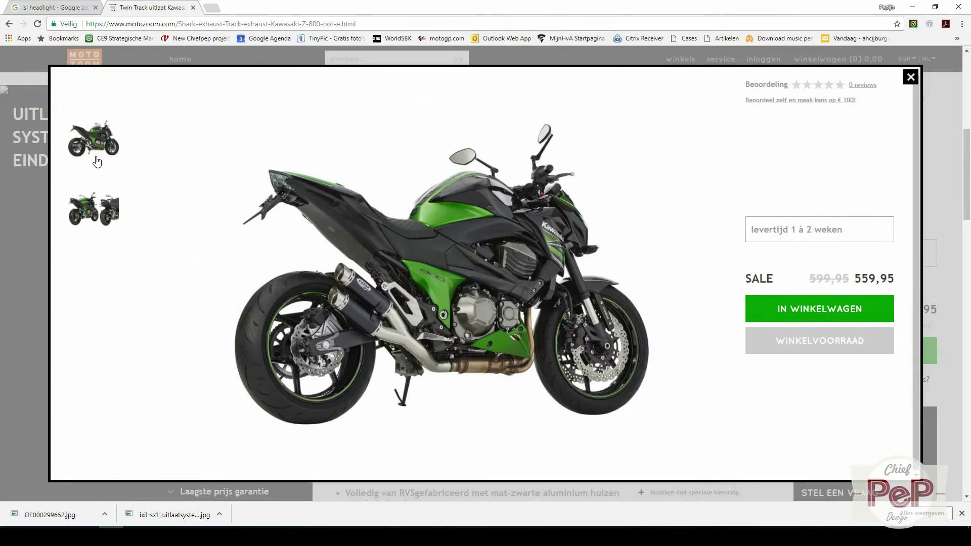
# Switch to Chrome and save the enlarged side photo of the Kawasaki Z 800 with the Twin Track exhaust
pyautogui.click(912, 77)
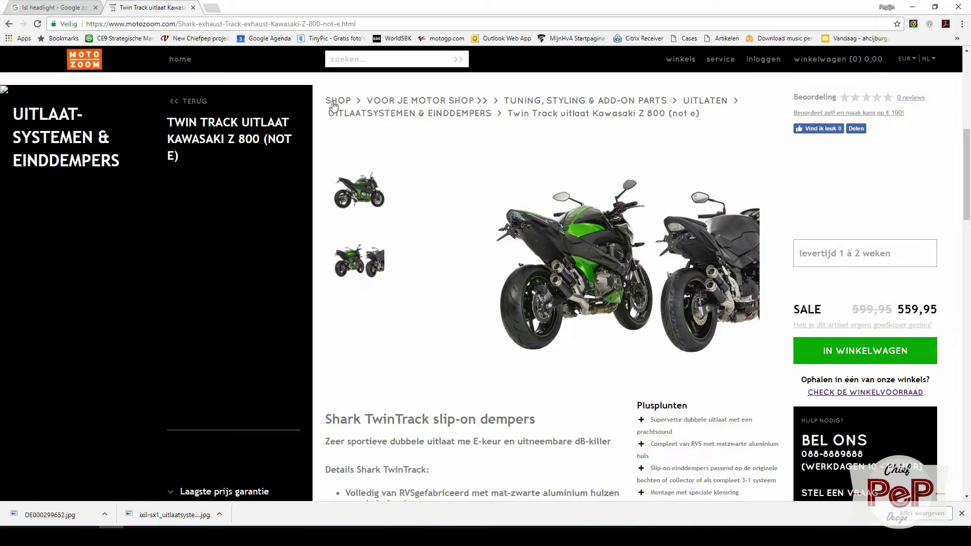
pyautogui.scroll(-1, 329, 366)
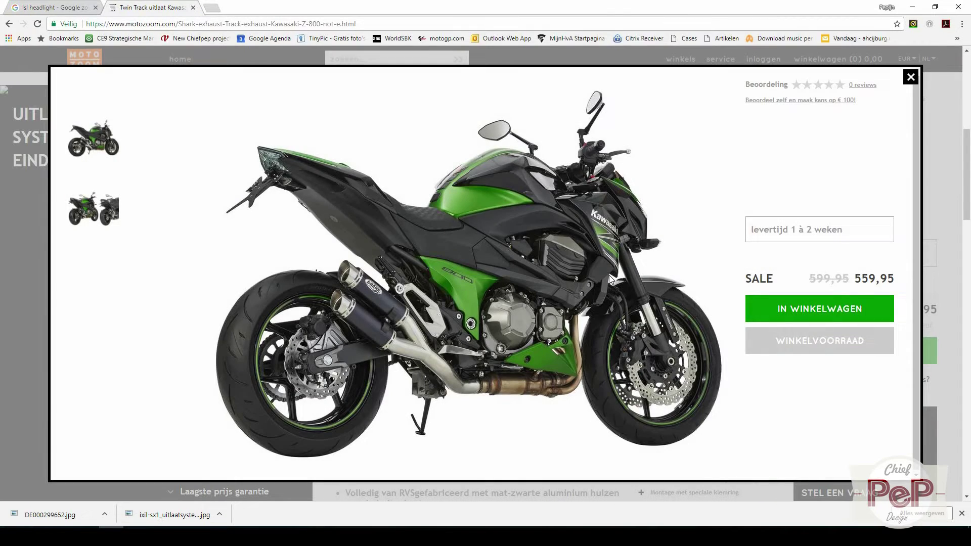
pyautogui.rightClick(611, 280)
pyautogui.click(632, 262)
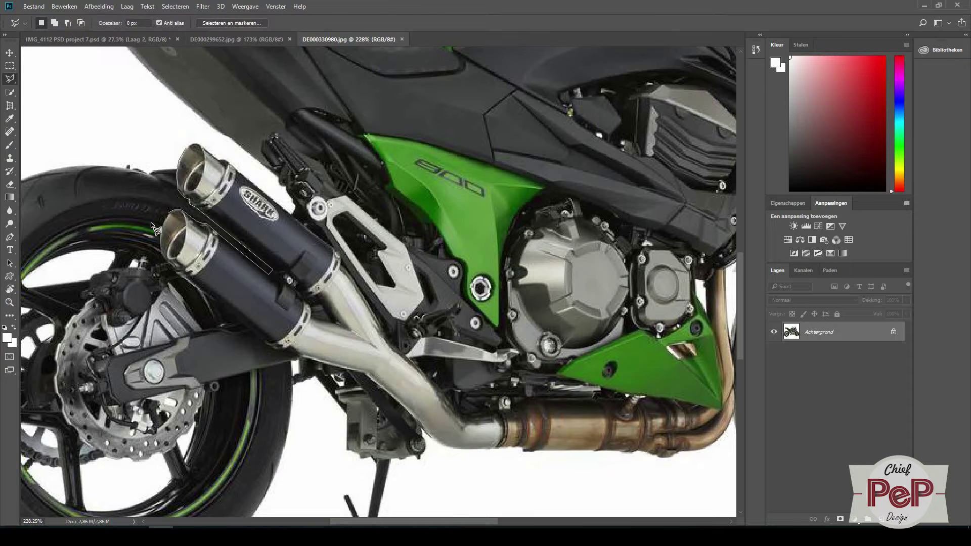
# In Photoshop, outline the twin Shark mufflers in DE000330980.jpg with the Polygonal Lasso
pyautogui.click(179, 275)
pyautogui.click(263, 343)
pyautogui.click(277, 349)
pyautogui.click(289, 350)
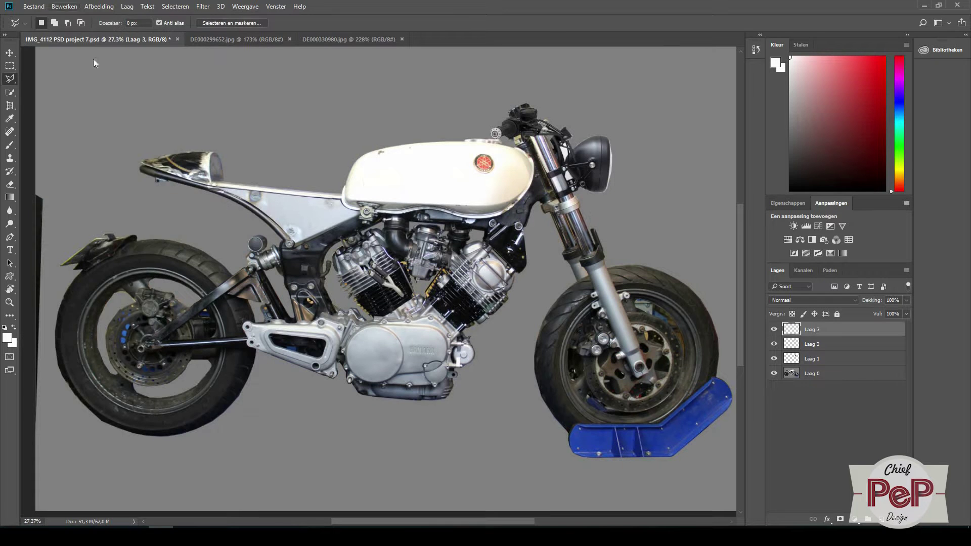
# Enlarge the pasted twin Shark exhaust in project 7 and place it over the rear wheel
pyautogui.click(65, 6)
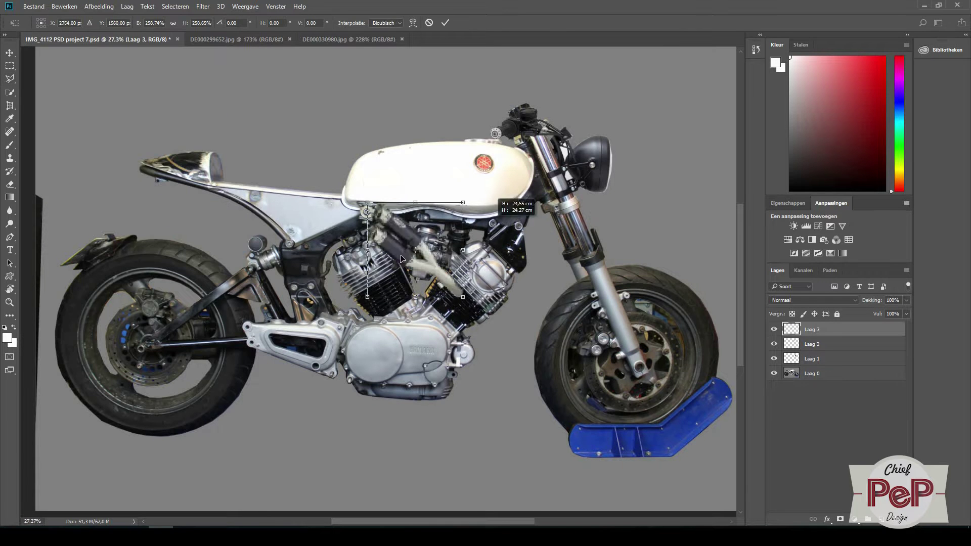
pyautogui.moveTo(401, 259); pyautogui.dragTo(194, 310)
pyautogui.moveTo(255, 348); pyautogui.dragTo(297, 370)
pyautogui.moveTo(211, 343); pyautogui.dragTo(203, 345)
pyautogui.click(10, 66)
pyautogui.press('Return')
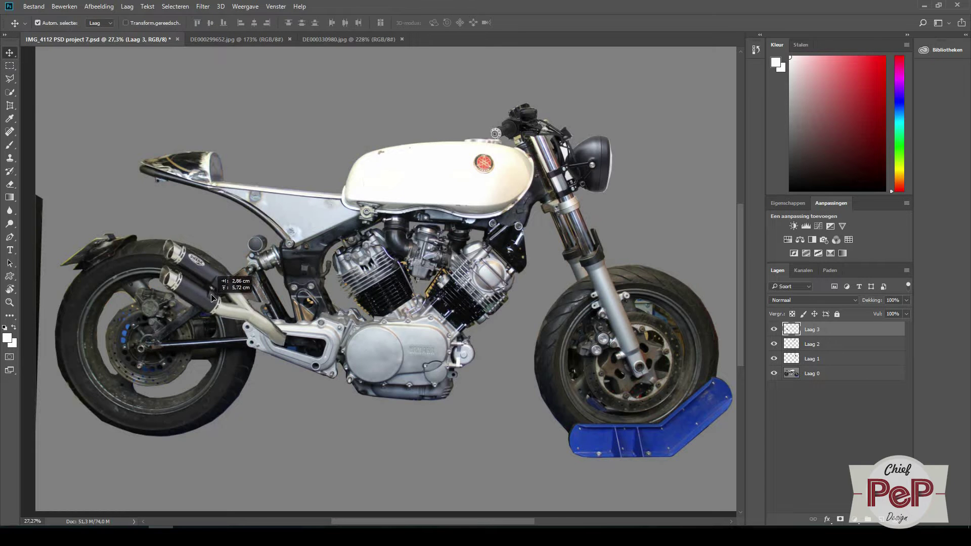
# Rotate the twin Shark exhaust and position it diagonally between the rear wheel and the seat
pyautogui.click(64, 6)
pyautogui.click(91, 242)
pyautogui.moveTo(287, 232); pyautogui.dragTo(334, 210)
pyautogui.press('v')
pyautogui.press('Return')
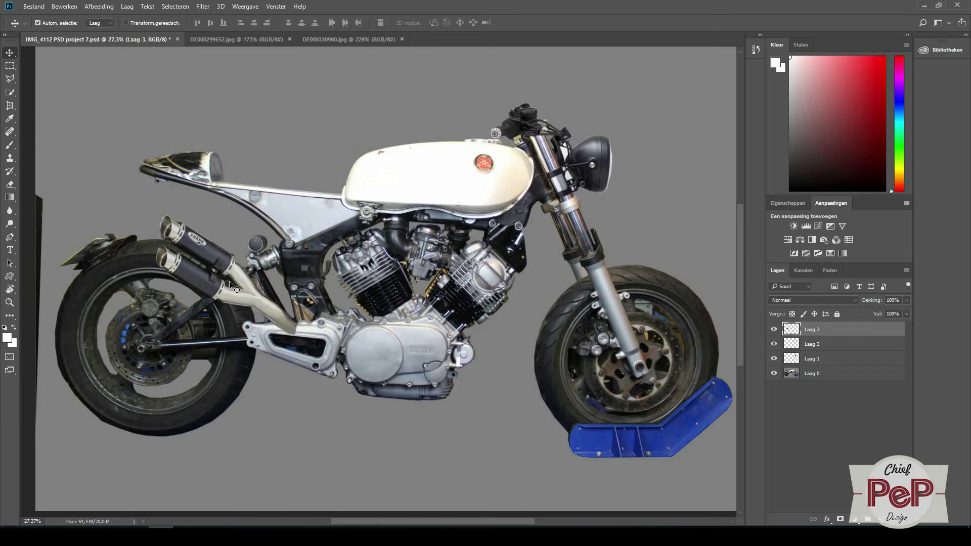
pyautogui.moveTo(230, 286); pyautogui.dragTo(220, 292)
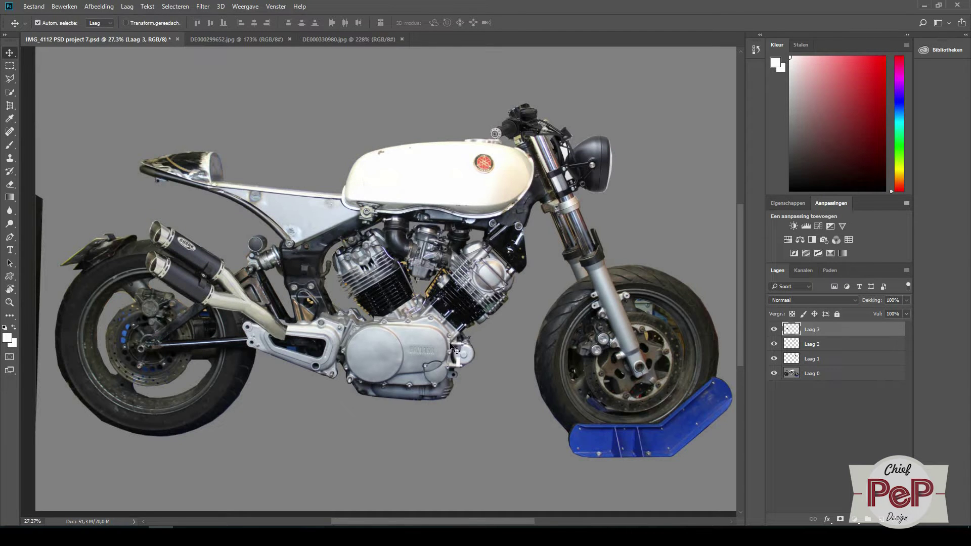
# Save the Shark exhaust variant as a separate file named IMG_4112 PSD project 8
pyautogui.click(33, 6)
pyautogui.click(45, 117)
pyautogui.click(228, 348)
pyautogui.press('BackSpace')
pyautogui.write('8')
pyautogui.press('Return')
# Close the source photos DE000330980.jpg and DE000299652.jpg, keeping only project 8 open
pyautogui.click(364, 39)
pyautogui.click(398, 39)
pyautogui.click(285, 39)
# Try the twin Shark exhaust lower beside the swingarm and compare it with the other open windows
pyautogui.hotkey('alt', 'Tab')
pyautogui.hotkey('alt', 'Tab')
pyautogui.moveTo(213, 286); pyautogui.dragTo(224, 321)
pyautogui.hotkey('alt', 'Tab')
pyautogui.hotkey('alt', 'Tab')
pyautogui.hotkey('alt', 'Tab')
pyautogui.hotkey('alt', 'Tab')
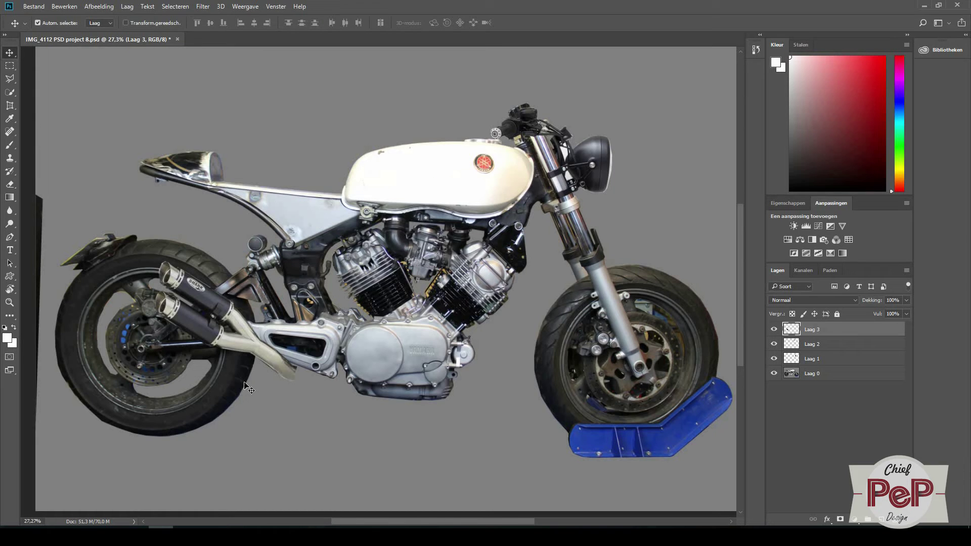
pyautogui.hotkey('alt', 'Tab')
pyautogui.hotkey('alt', 'Tab')
pyautogui.click(32, 6)
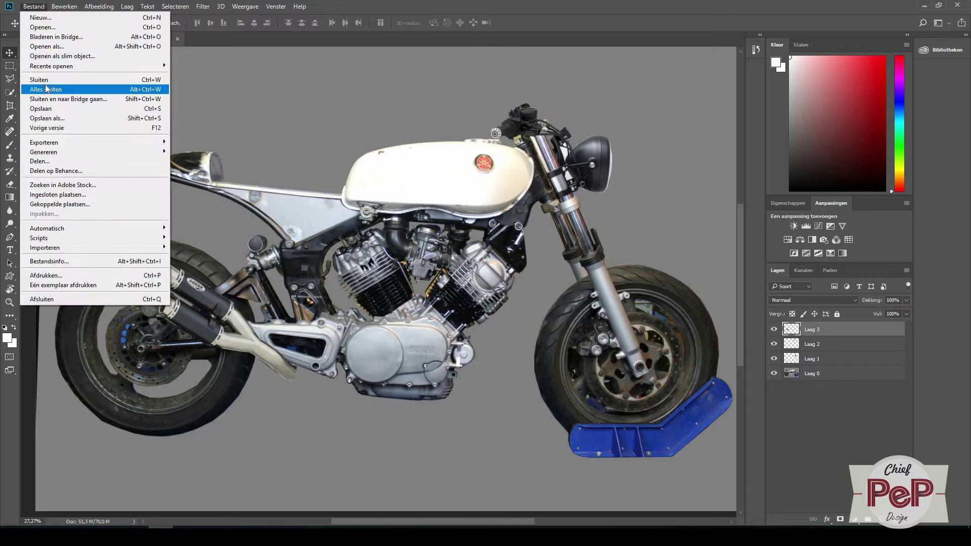
pyautogui.click(55, 86)
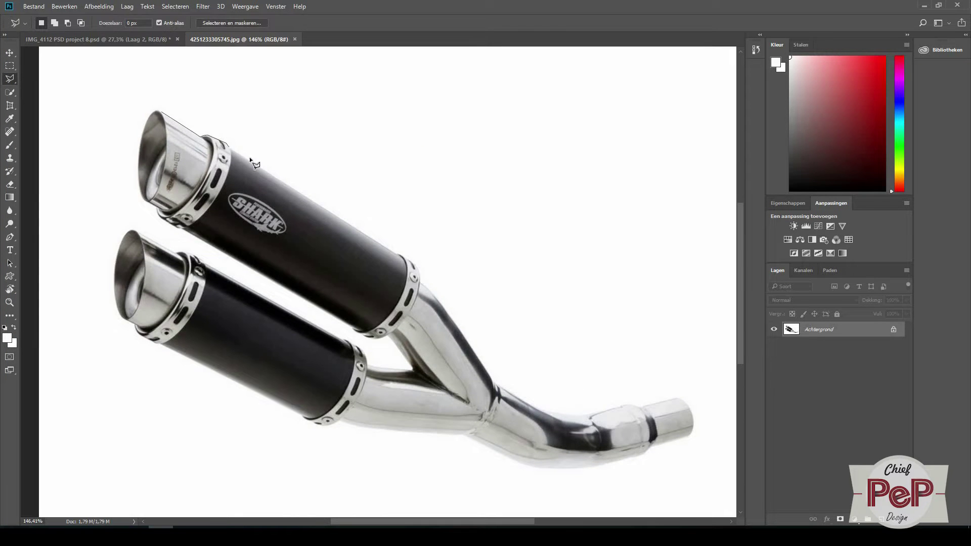
# Outline the complete twin Shark exhaust with its connecting pipe in 4251233305745.jpg with the Polygonal Lasso
pyautogui.click(397, 254)
pyautogui.click(404, 254)
pyautogui.click(415, 262)
pyautogui.click(419, 269)
pyautogui.click(420, 278)
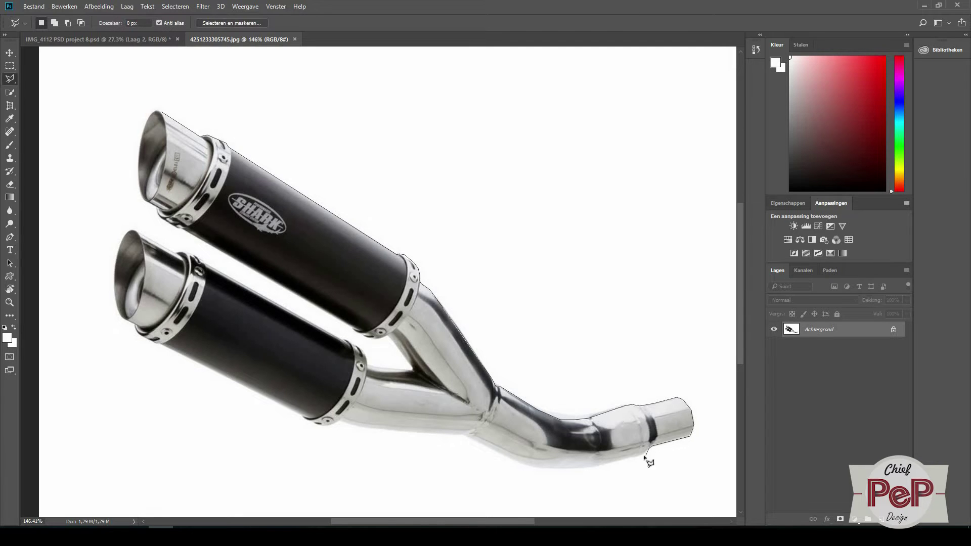
pyautogui.click(152, 345)
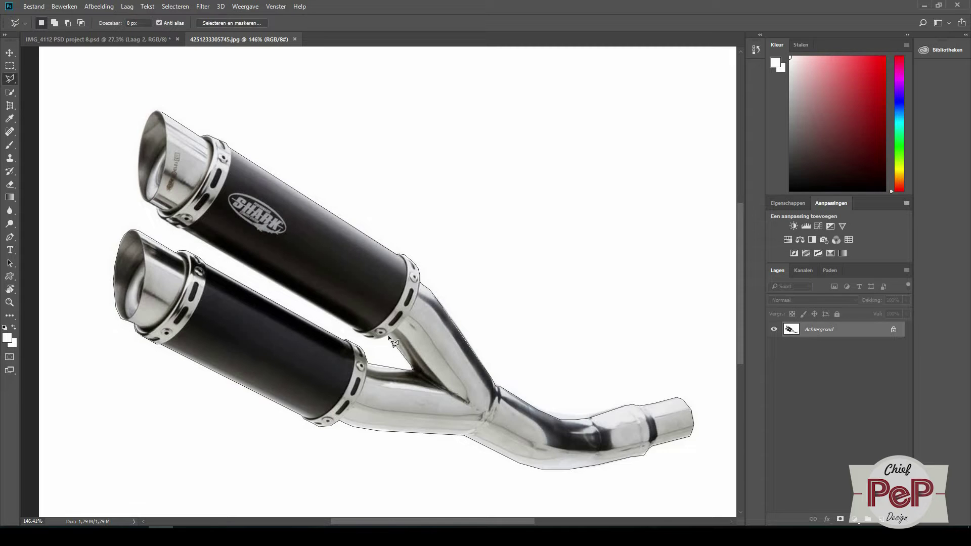
pyautogui.click(354, 330)
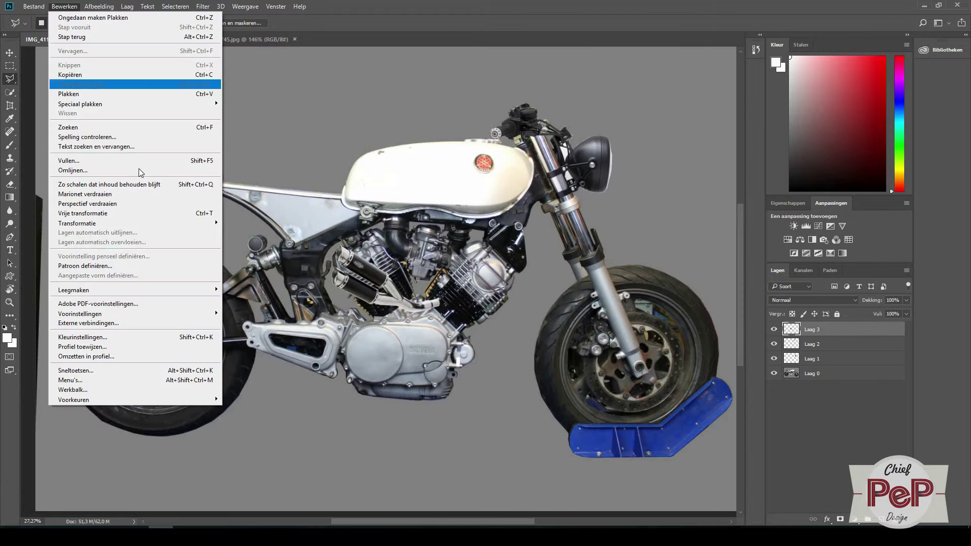
# Check the Ducati Scrambler shop photo in Chrome and scale project 8's pasted exhaust to about 171%, rotated about 3°, over the rear wheel
pyautogui.click(76, 83)
pyautogui.hotkey('ctrl', 't')
pyautogui.moveTo(263, 305); pyautogui.dragTo(243, 314)
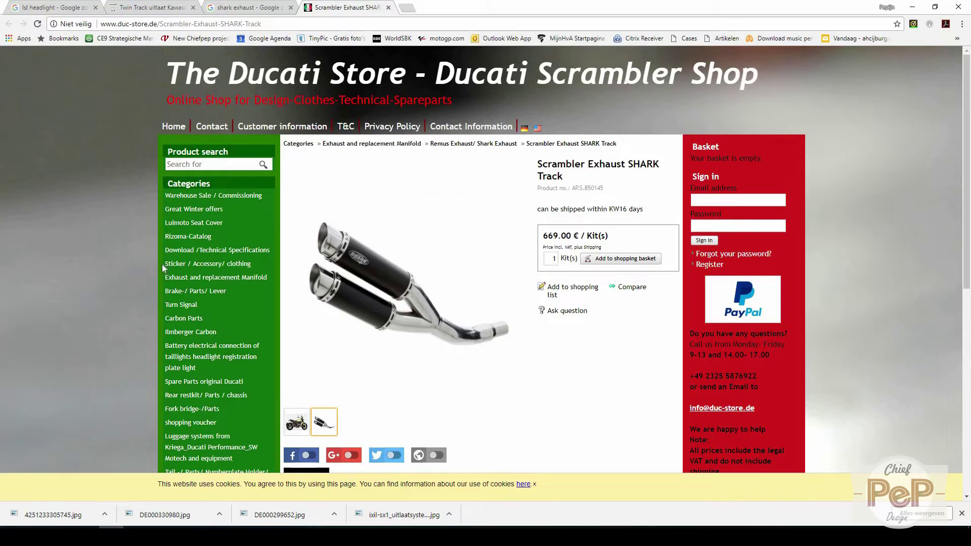
pyautogui.click(297, 422)
pyautogui.click(406, 283)
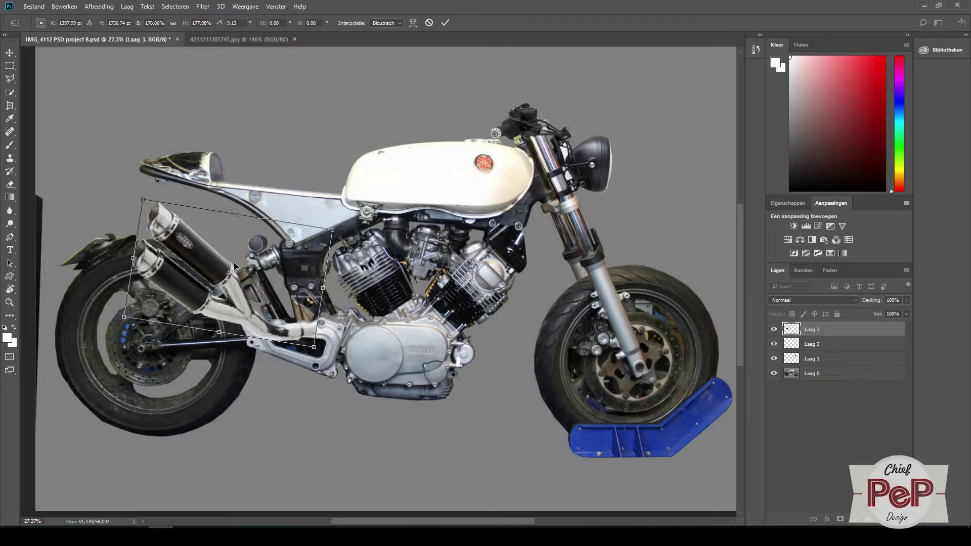
pyautogui.moveTo(352, 400); pyautogui.dragTo(358, 389)
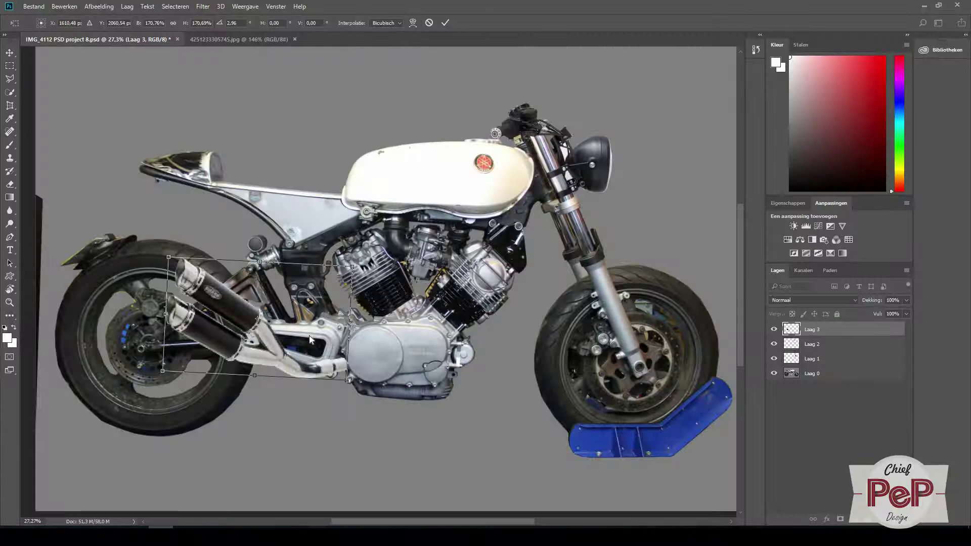
pyautogui.press('Return')
# Select the curved front end of the exhaust's connecting pipe with the Polygonal Lasso and delete it
pyautogui.press('l')
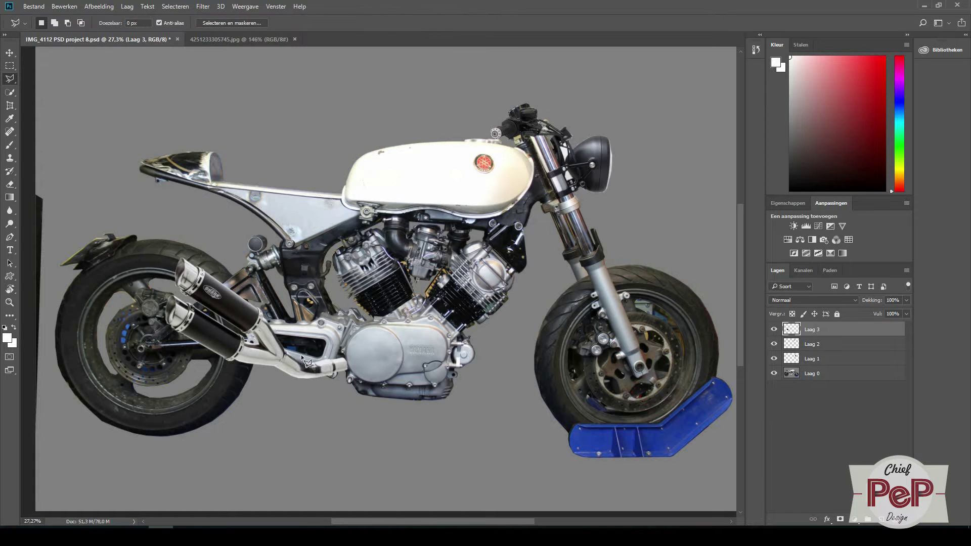
pyautogui.click(313, 345)
pyautogui.press('Delete')
# Rotate the shortened exhaust about -14.5°, scale it to about 94% and skew it about -4.5° over the rear wheel
pyautogui.click(9, 66)
pyautogui.click(64, 6)
pyautogui.click(116, 215)
pyautogui.moveTo(273, 318)
pyautogui.mouseDown()
pyautogui.moveTo(248, 256)
pyautogui.moveTo(259, 314)
pyautogui.mouseUp()
pyautogui.click(64, 7)
pyautogui.moveTo(102, 224)
pyautogui.click(248, 255)
pyautogui.moveTo(138, 244); pyautogui.dragTo(146, 241)
pyautogui.moveTo(170, 353); pyautogui.dragTo(170, 351)
pyautogui.moveTo(158, 295); pyautogui.dragTo(157, 294)
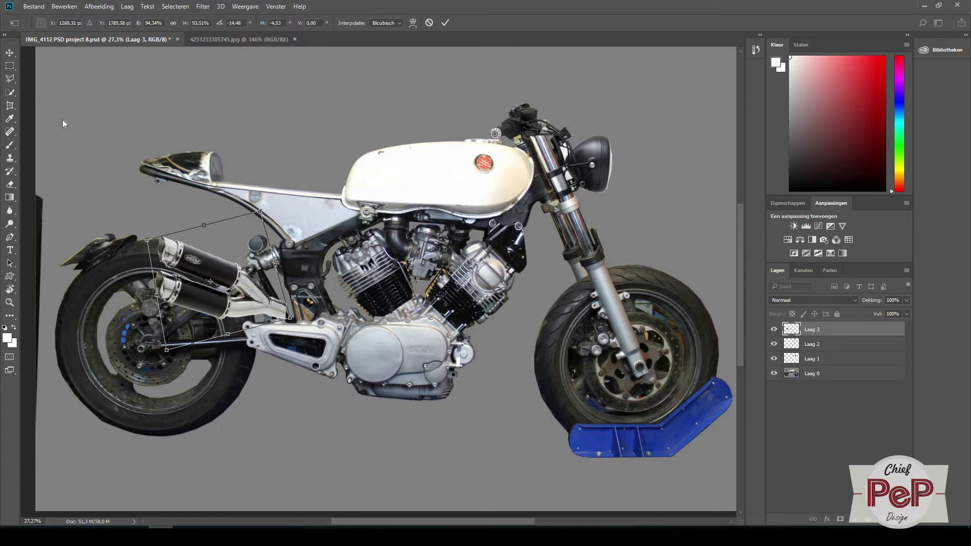
pyautogui.press('Return')
pyautogui.press('m')
pyautogui.press('v')
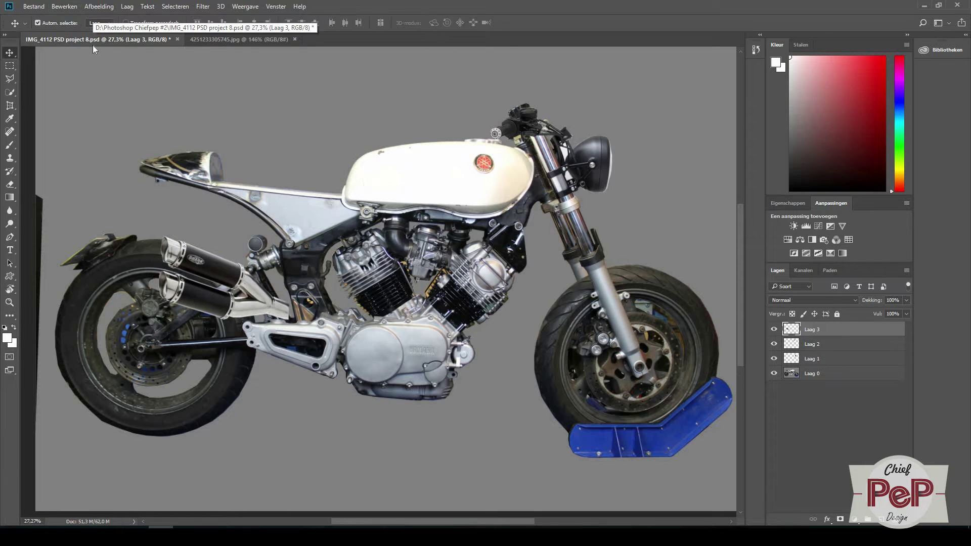
# Reshape the Shark exhaust with a transformation applied to its lower edge
pyautogui.click(64, 6)
pyautogui.moveTo(95, 221)
pyautogui.click(244, 266)
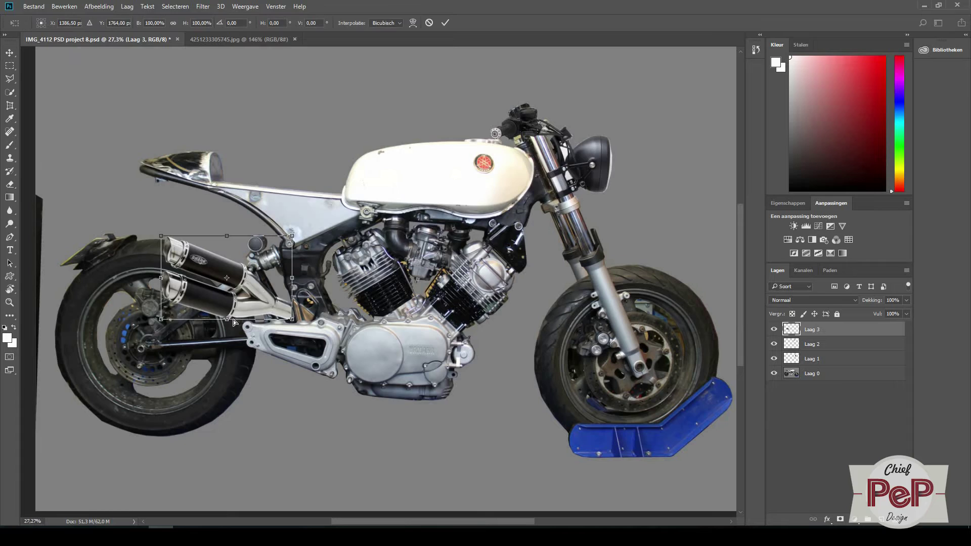
pyautogui.moveTo(231, 320); pyautogui.dragTo(262, 365)
pyautogui.press('Return')
pyautogui.press('m')
pyautogui.press('v')
# Free-transform the reshaped Shark exhaust and move it up beside the rear wheel
pyautogui.click(65, 6)
pyautogui.click(130, 213)
pyautogui.moveTo(303, 342); pyautogui.dragTo(302, 355)
pyautogui.moveTo(262, 375); pyautogui.dragTo(253, 335)
pyautogui.press('Return')
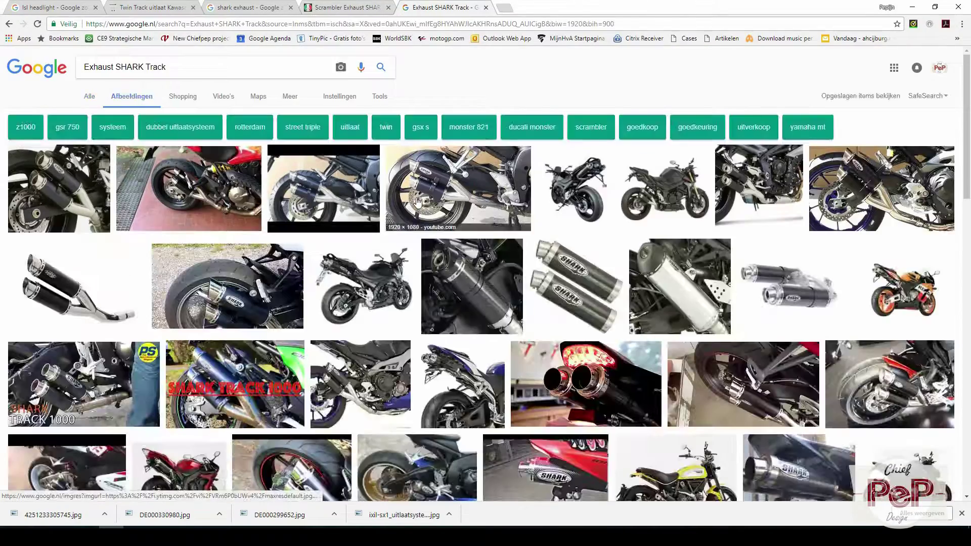
# In Chrome, open a side-view result from the Exhaust SHARK Track image search and save the full-size picture
pyautogui.click(418, 201)
pyautogui.click(709, 265)
pyautogui.rightClick(368, 170)
pyautogui.click(412, 189)
pyautogui.click(733, 500)
# Return to Photoshop, remove the placed exhaust and open the downloaded maxresdefault.jpg
pyautogui.moveTo(161, 537)
pyautogui.click(61, 496)
pyautogui.press('Delete')
pyautogui.hotkey('ctrl', 'o')
pyautogui.scroll(-3, 445, 182)
pyautogui.click(294, 238)
pyautogui.click(523, 383)
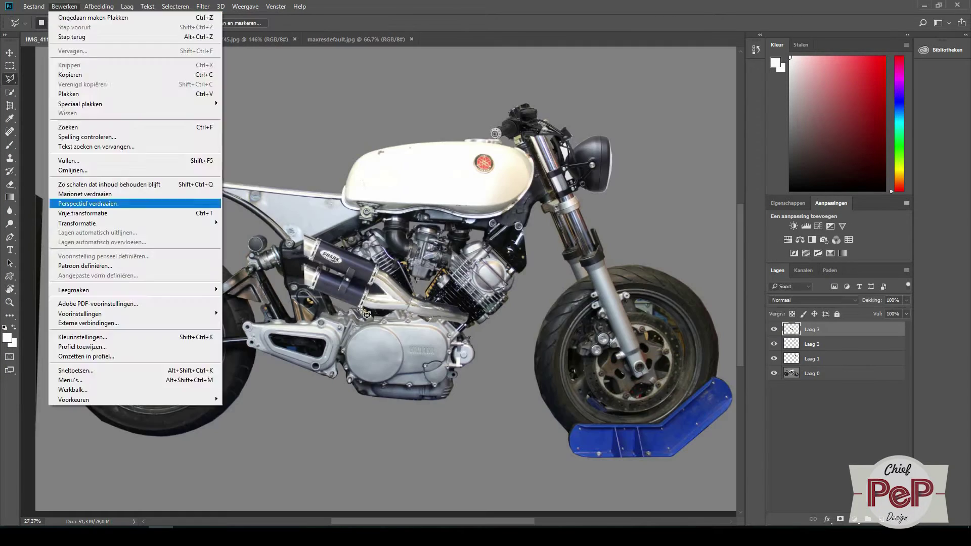
# Transform the Shark exhaust pasted from maxresdefault.jpg, fit it over project 9's rear wheel and review the bike full screen
pyautogui.click(131, 206)
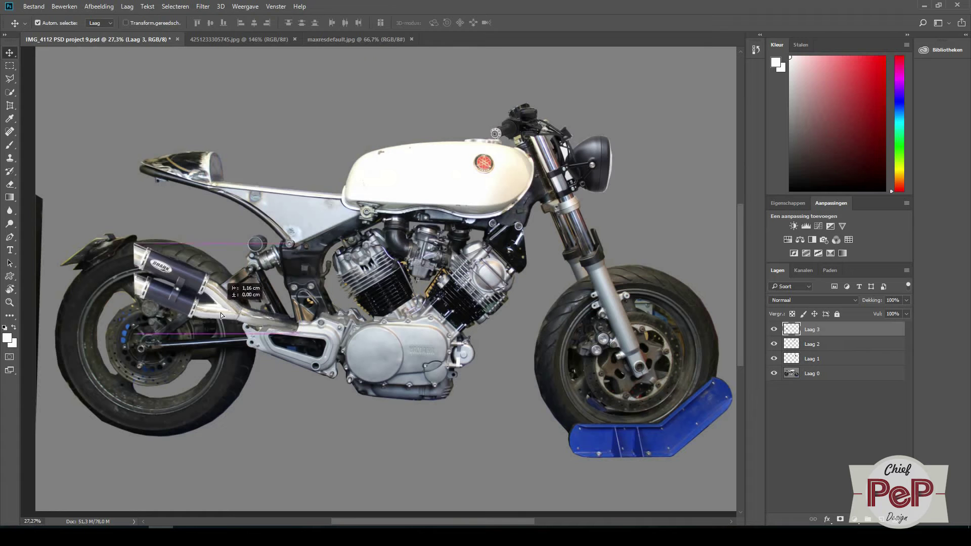
pyautogui.moveTo(332, 363); pyautogui.dragTo(329, 342)
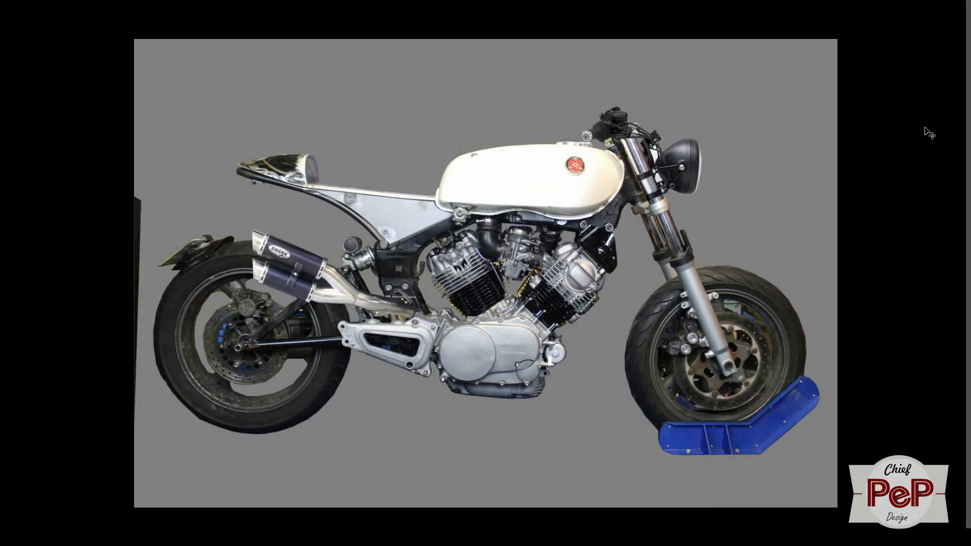
pyautogui.scroll(1, 885, 119)
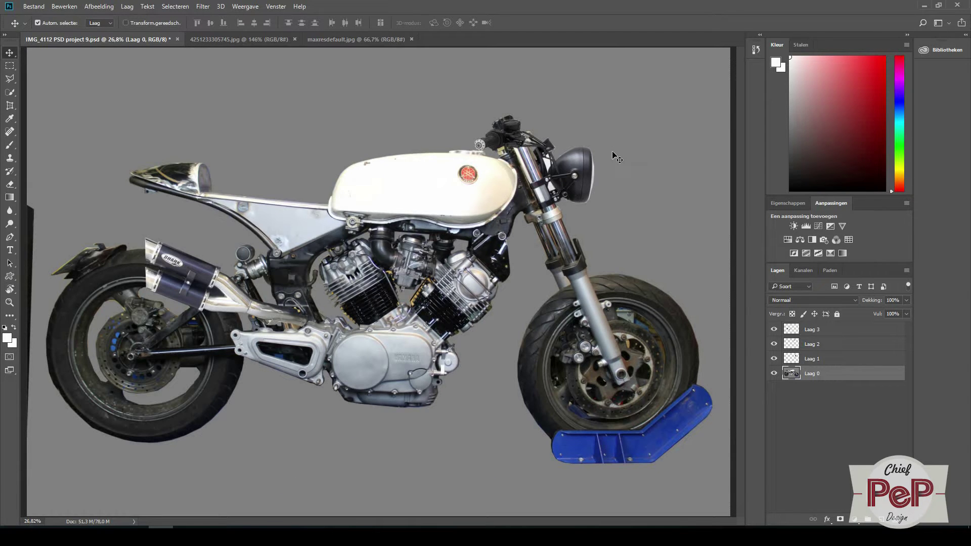
pyautogui.click(64, 6)
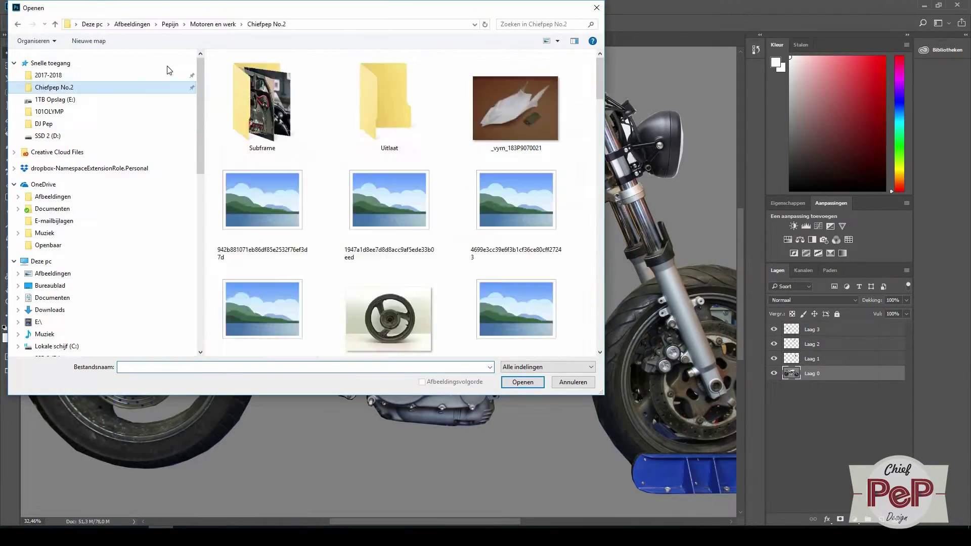
# Open IMG_0070.JPG, the photo of the finished Yamaha with wrapped-around copper header pipes, to use as a source
pyautogui.doubleClick(225, 81)
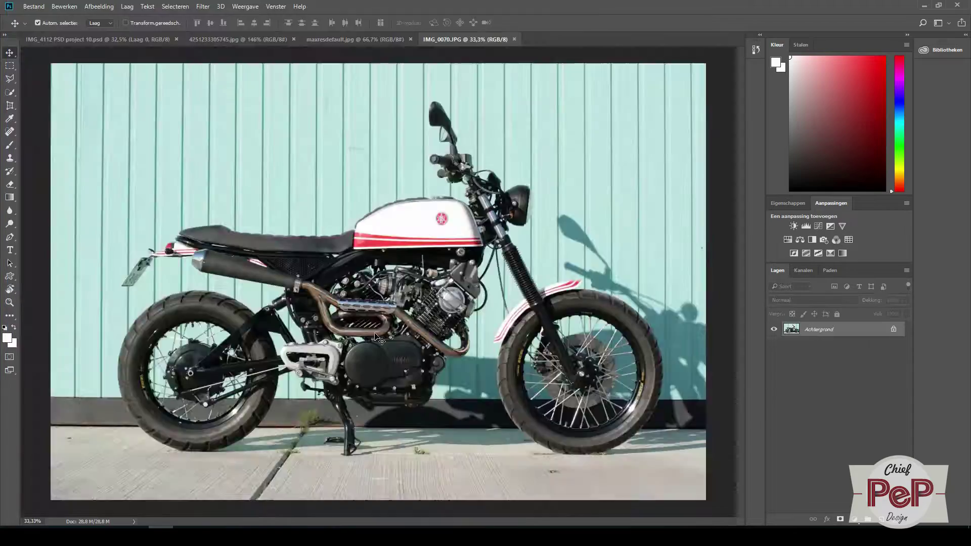
pyautogui.scroll(5, 408, 242)
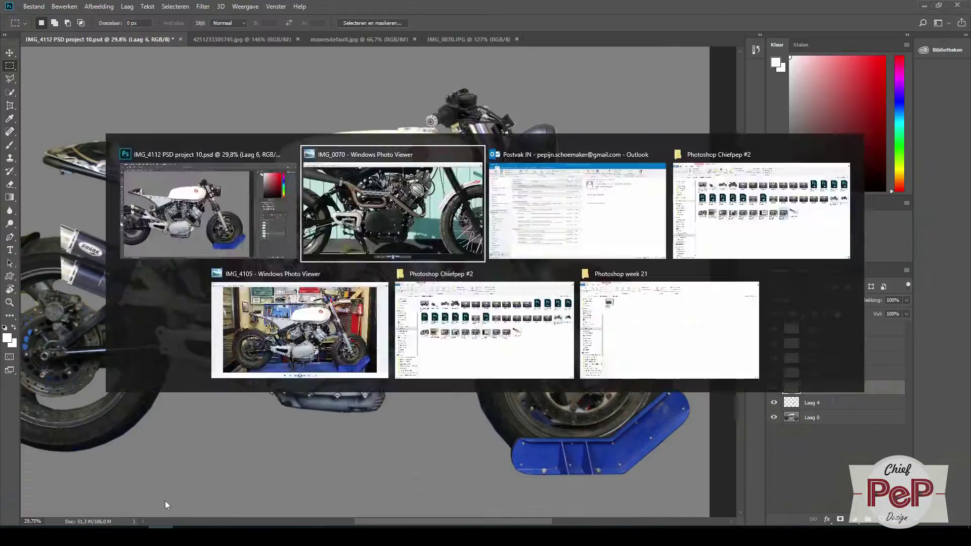
# Rotate and position the copper pipe bends taken from IMG_0070.JPG around the rear cylinder's exhaust outlet
pyautogui.hotkey('alt', 'Tab')
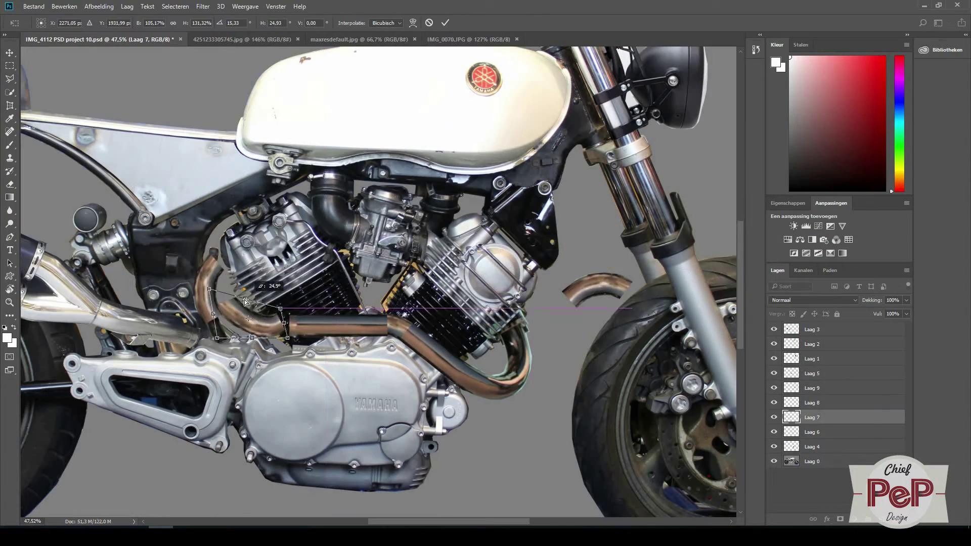
pyautogui.moveTo(244, 299); pyautogui.dragTo(208, 319)
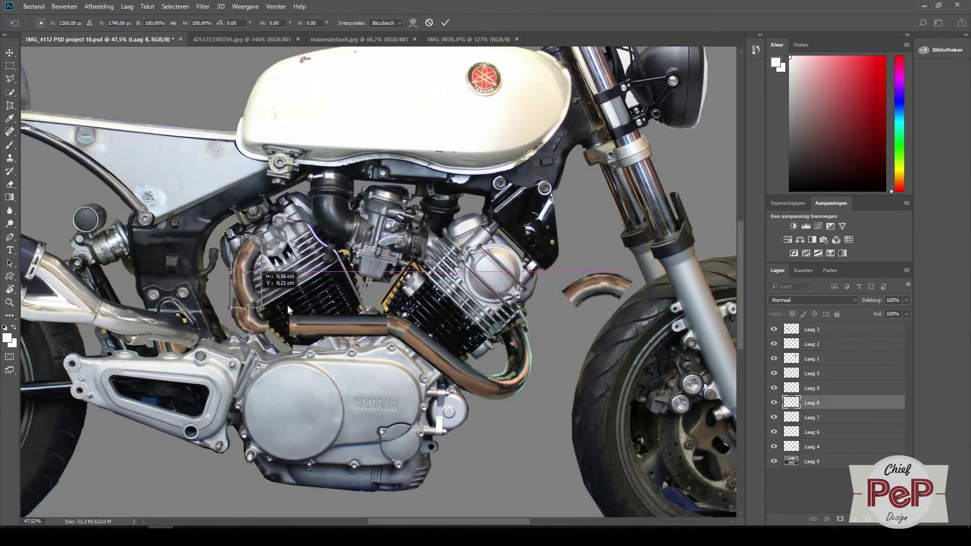
pyautogui.moveTo(288, 304); pyautogui.dragTo(288, 260)
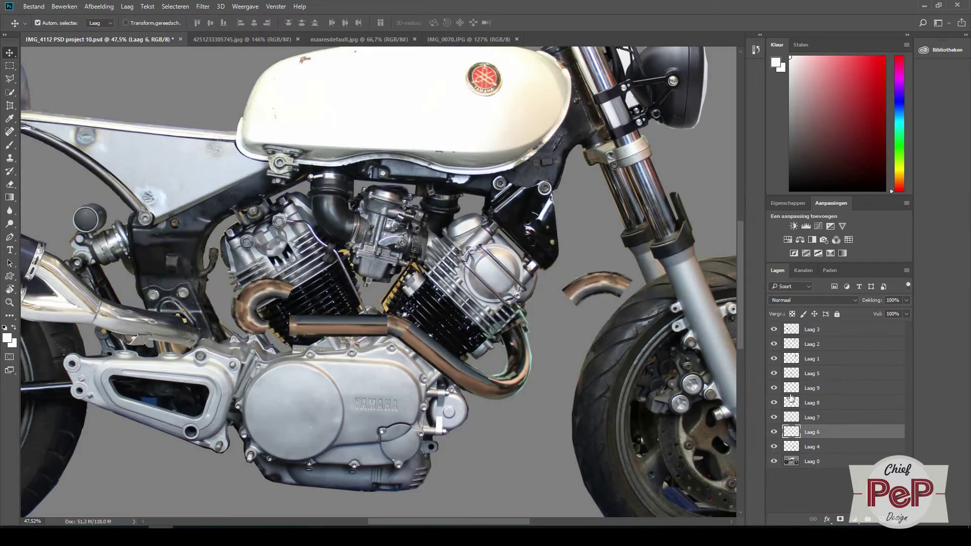
# Duplicate the straight copper pipe section and position the copy so the header extends back to the Shark exhaust
pyautogui.click(832, 373)
pyautogui.click(10, 66)
pyautogui.hotkey('ctrl', 'v')
pyautogui.press('v')
pyautogui.moveTo(379, 284); pyautogui.dragTo(338, 299)
pyautogui.hotkey('ctrl', 't')
pyautogui.moveTo(519, 328); pyautogui.dragTo(452, 344)
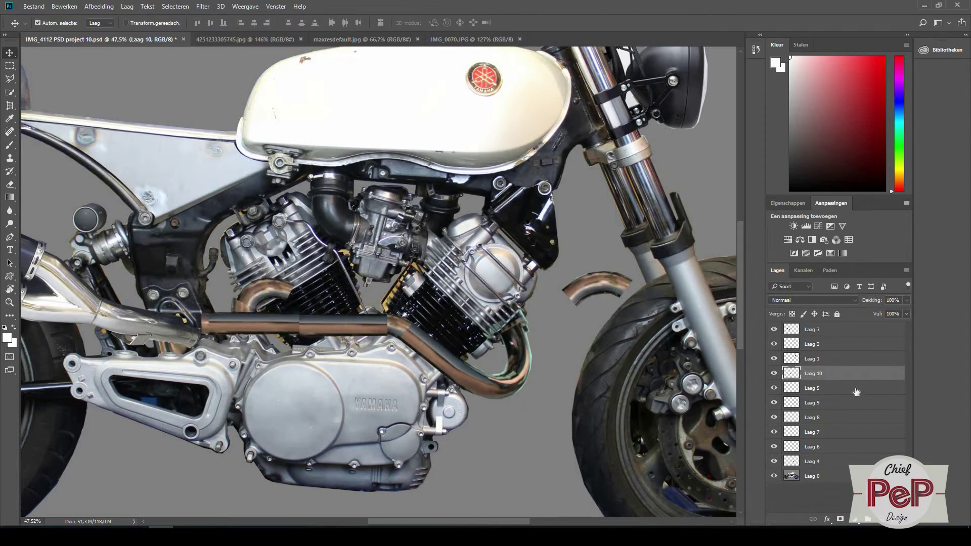
pyautogui.click(64, 6)
pyautogui.click(242, 258)
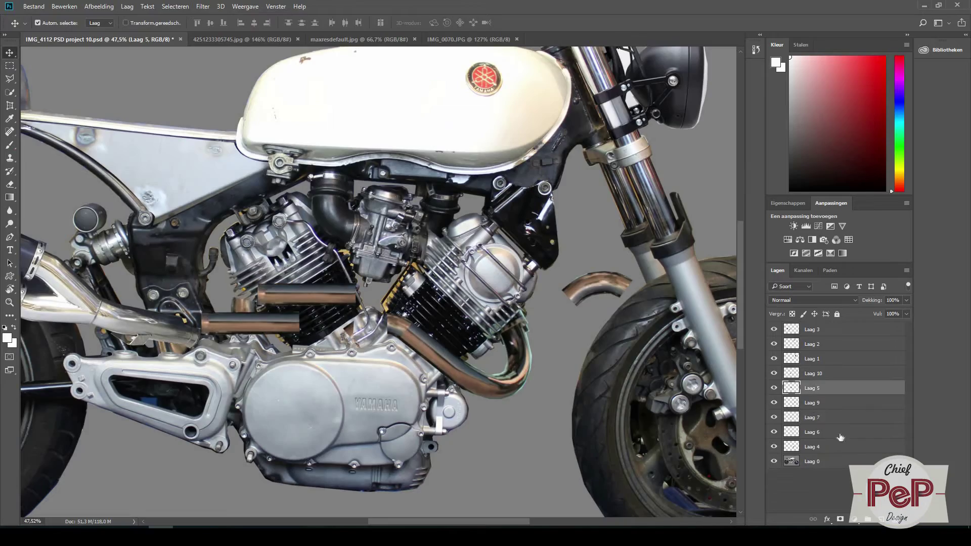
# Fit a copied hook-shaped pipe, scaled to about 140.6%, below the rear cylinder and align the rear straight section with it
pyautogui.press('l')
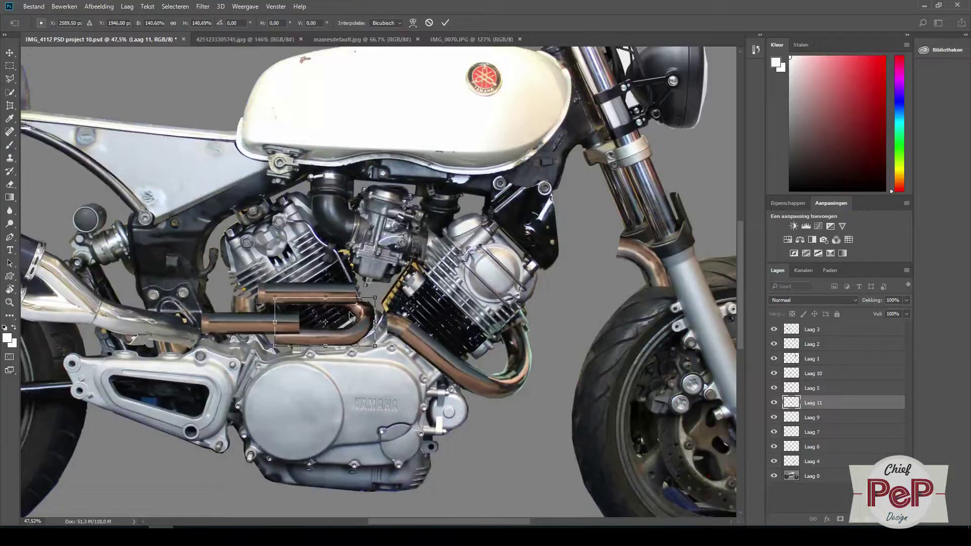
pyautogui.click(10, 66)
pyautogui.click(415, 204)
pyautogui.click(855, 373)
pyautogui.click(64, 7)
pyautogui.click(99, 213)
pyautogui.moveTo(249, 324); pyautogui.dragTo(240, 336)
pyautogui.moveTo(290, 348); pyautogui.dragTo(279, 346)
pyautogui.click(9, 66)
pyautogui.click(415, 203)
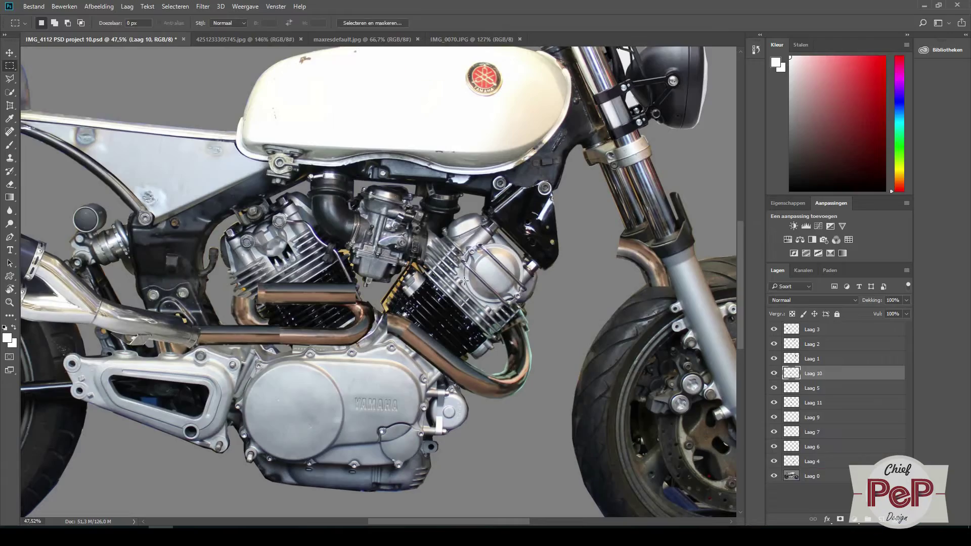
# Raise Laag 9 above Laag 11 and fit its bend to join the lower pipe to the front header
pyautogui.click(812, 418)
pyautogui.moveTo(812, 417); pyautogui.dragTo(812, 405)
pyautogui.press('l')
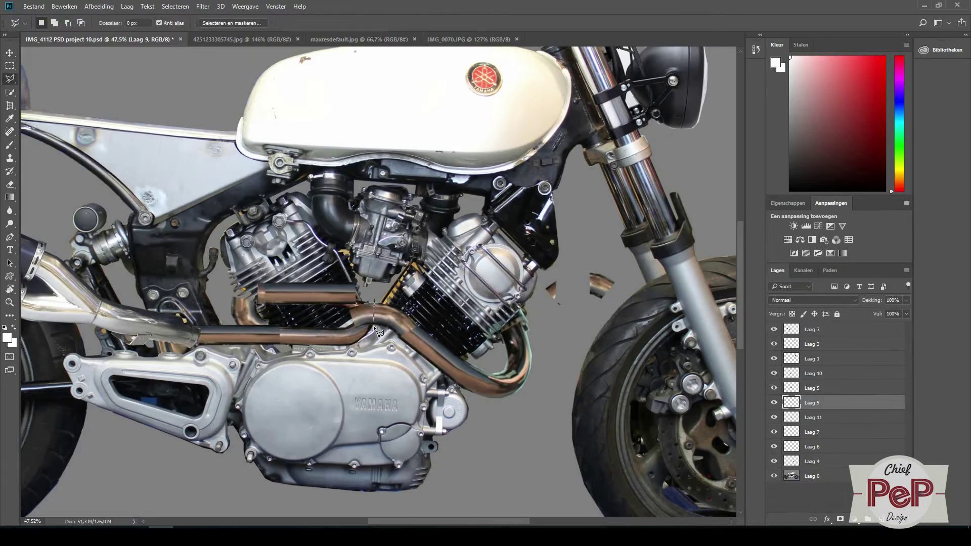
# Rotate the copied Y-shaped pipe junction by about -45° beside the rear cylinder
pyautogui.click(812, 461)
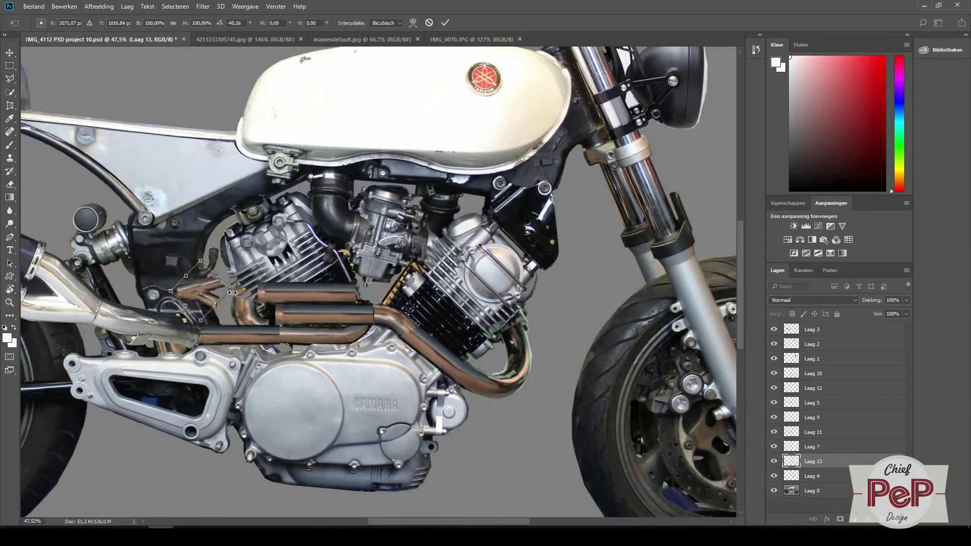
pyautogui.click(10, 52)
pyautogui.click(405, 202)
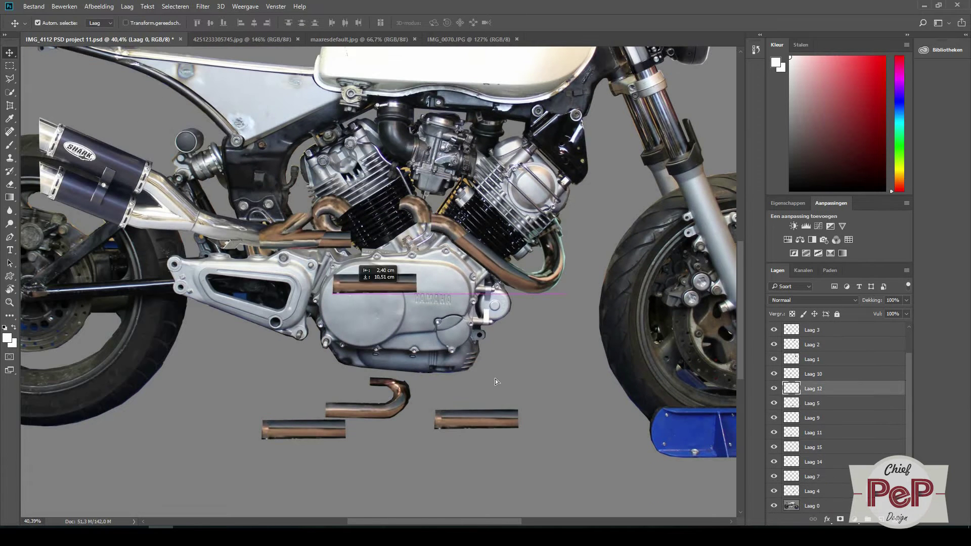
# In project 11, set spare pipe sections below the engine and rearrange the S-bend and an angled straight section behind the rear cylinder
pyautogui.moveTo(495, 379); pyautogui.dragTo(468, 360)
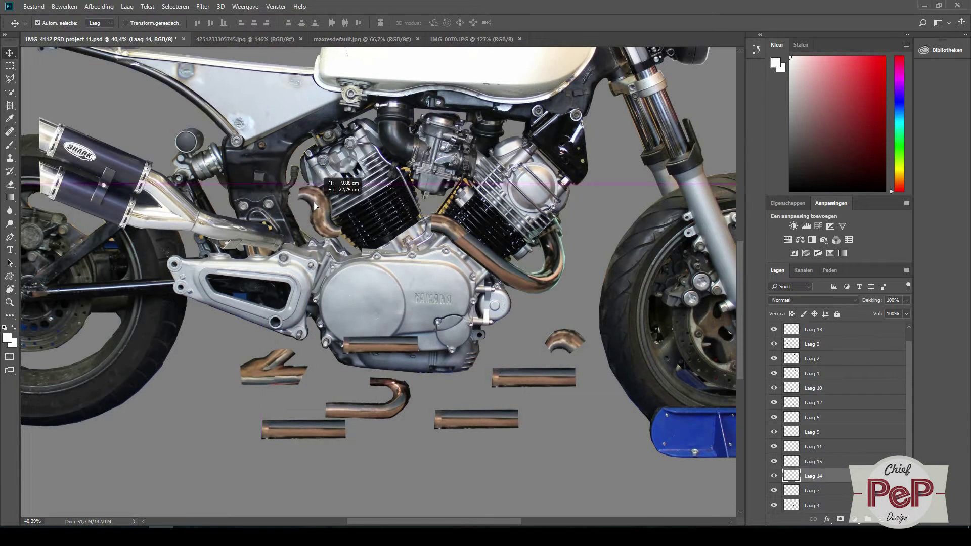
pyautogui.moveTo(367, 410); pyautogui.dragTo(284, 226)
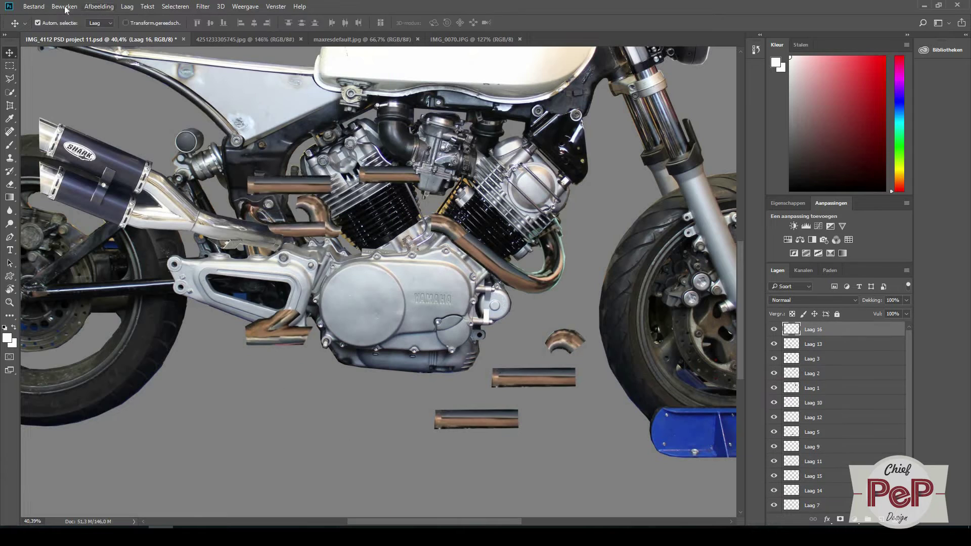
pyautogui.hotkey('ctrl', 't')
pyautogui.moveTo(338, 204); pyautogui.dragTo(334, 211)
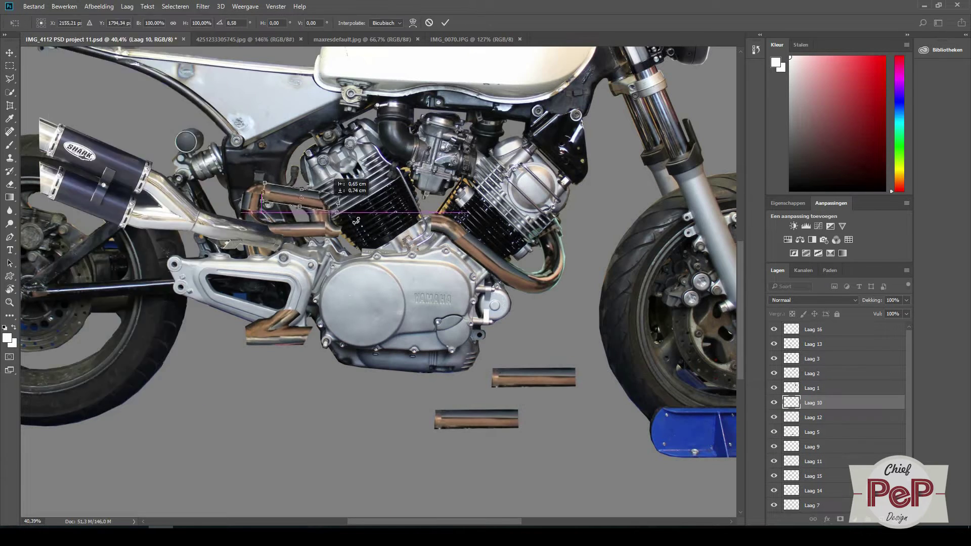
# Copy a curved pipe from IMG_0070.JPG into project 11 and fit it beneath the Y-junction
pyautogui.click(474, 39)
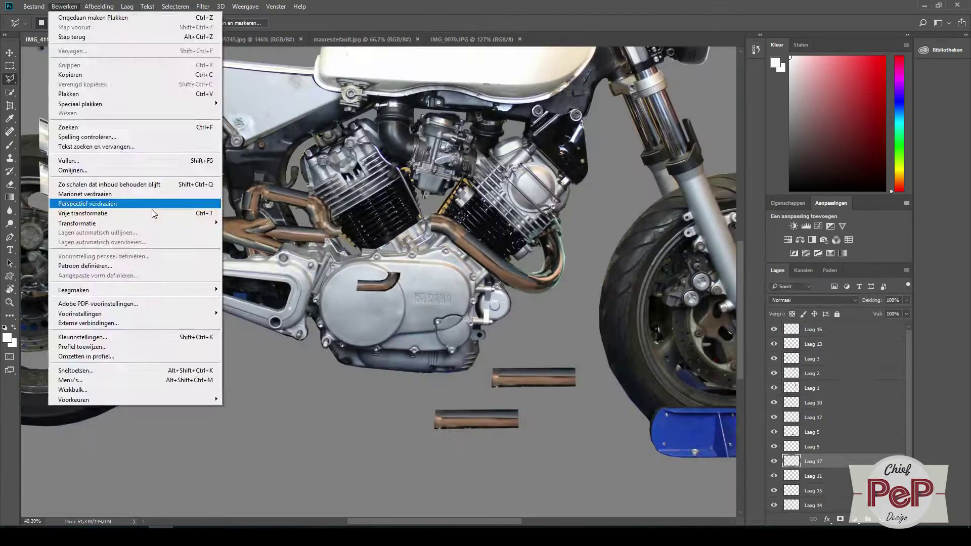
pyautogui.click(152, 210)
pyautogui.hotkey('ctrl', '+')
pyautogui.press('m')
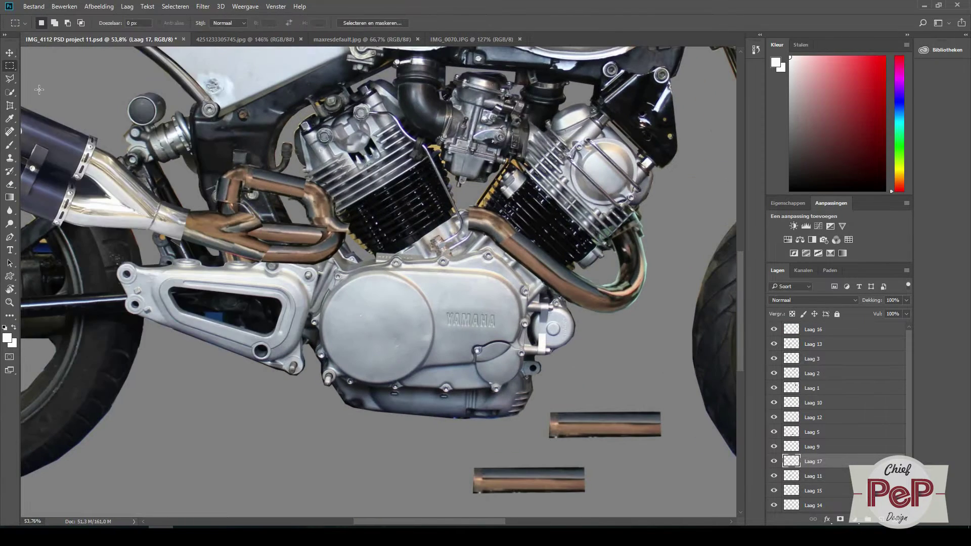
# Place the two straight pipes between the Y-junction and the front header, and raise Laag 5 above the other pipe layers
pyautogui.click(64, 6)
pyautogui.press('Return')
pyautogui.press('v')
pyautogui.press('m')
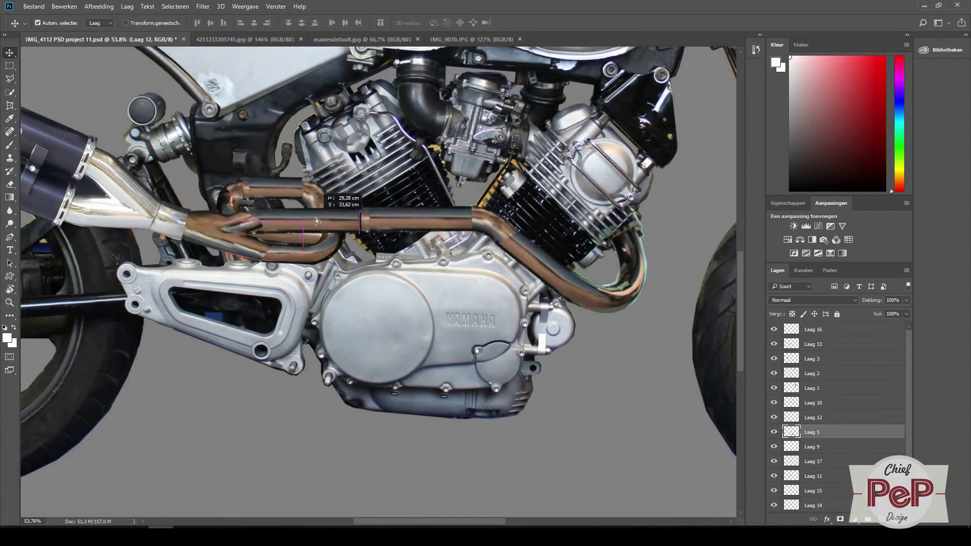
pyautogui.hotkey('ctrl', ']')
pyautogui.hotkey('ctrl', ']')
pyautogui.hotkey('ctrl', ']')
pyautogui.hotkey('ctrl', ']')
pyautogui.hotkey('ctrl', ']')
pyautogui.hotkey('ctrl', ']')
pyautogui.scroll(-3, 492, 205)
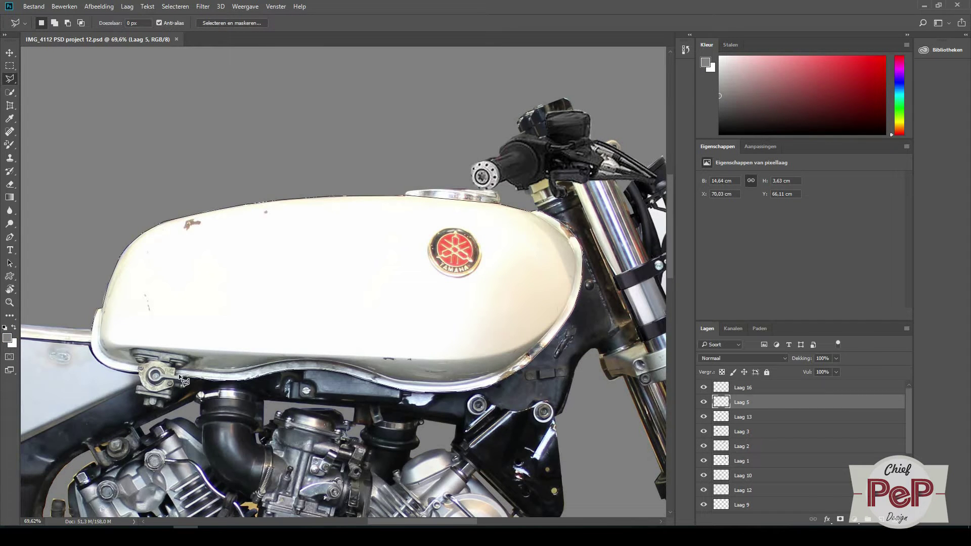
# Try recolouring the selected tank with Hue/Saturation, including a colorized version with hue 250 and saturation 25
pyautogui.click(99, 6)
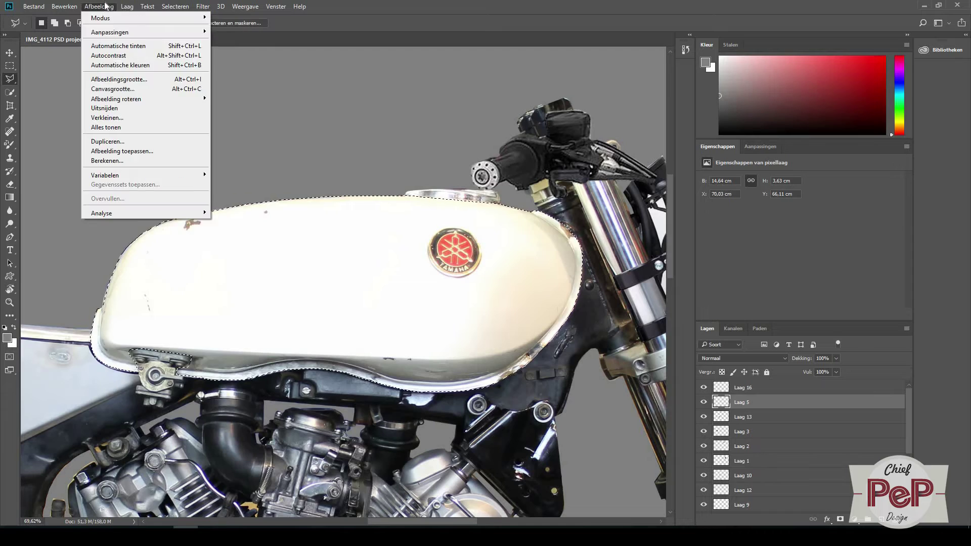
pyautogui.click(237, 99)
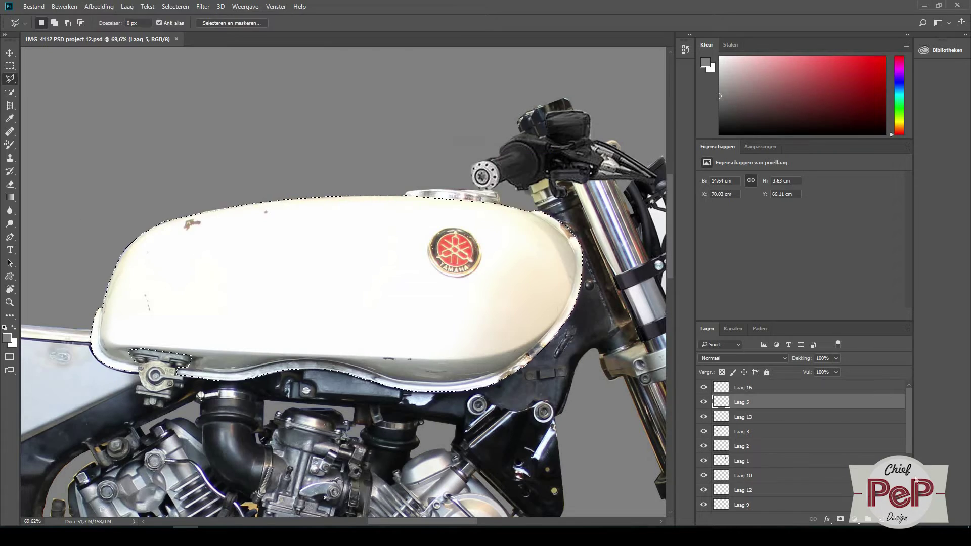
pyautogui.moveTo(669, 194); pyautogui.dragTo(676, 193)
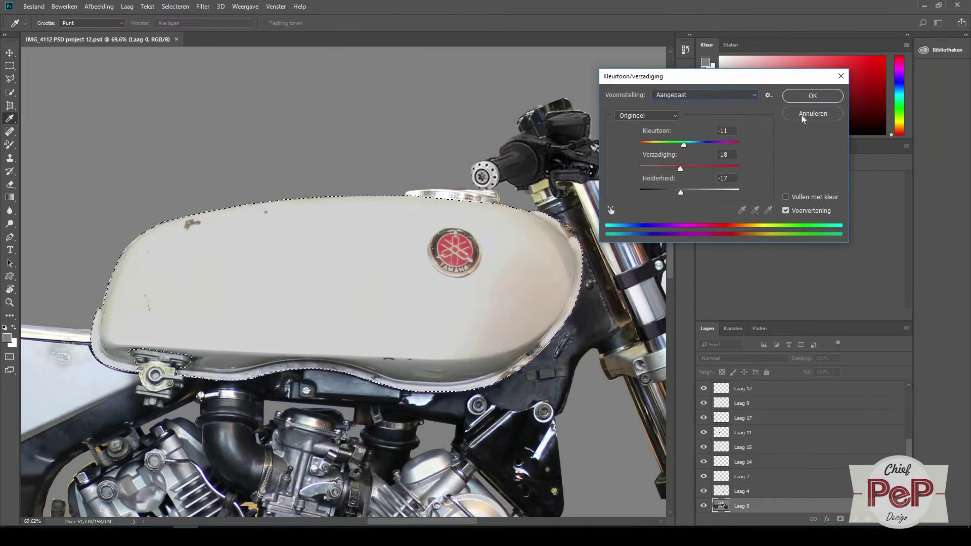
pyautogui.click(801, 115)
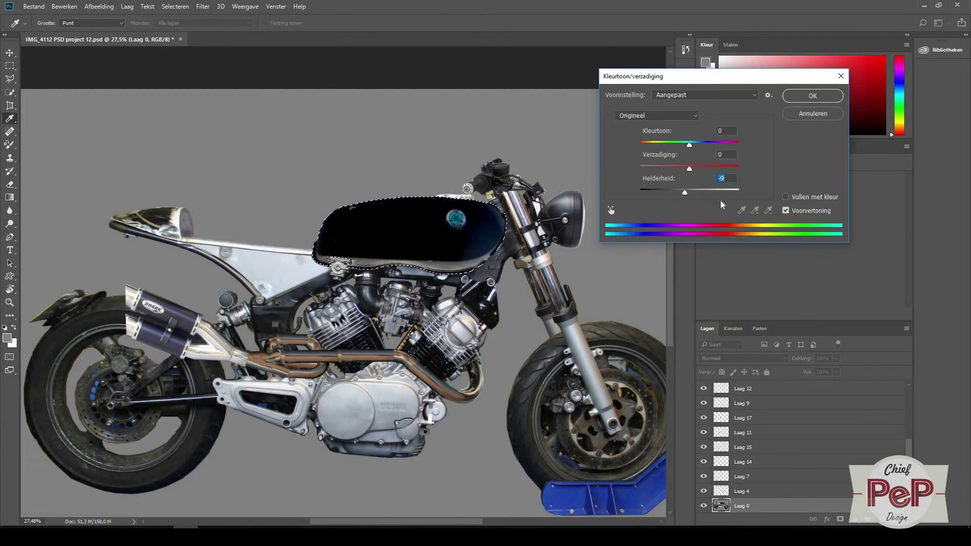
pyautogui.moveTo(720, 200); pyautogui.dragTo(664, 172)
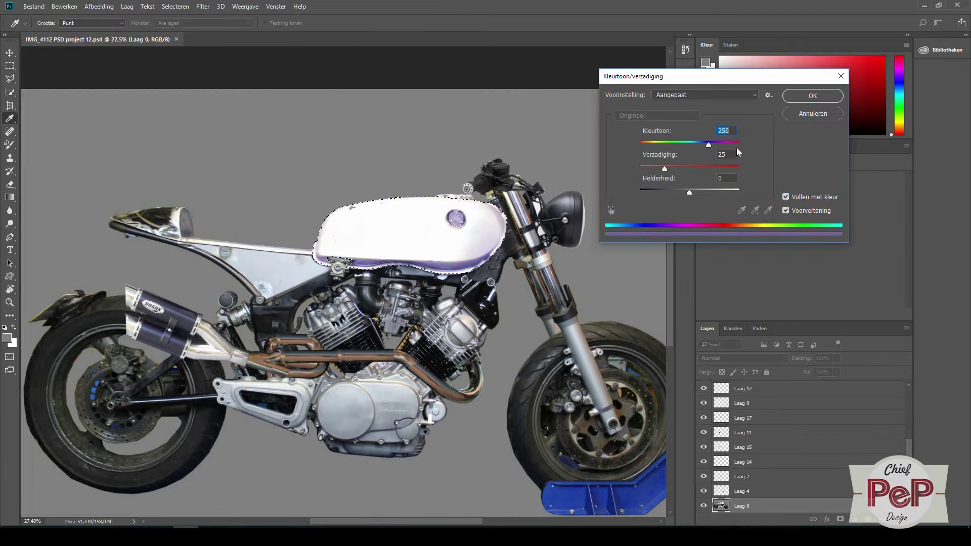
# Try different colours for the dark Multiply fill clipped to the Tank layer, and remove the fill
pyautogui.click(127, 6)
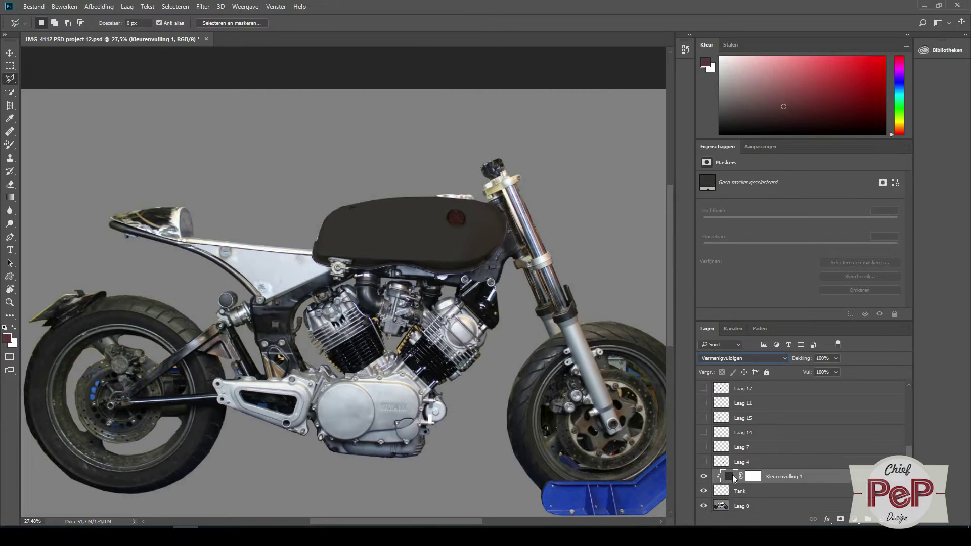
pyautogui.rightClick(734, 477)
pyautogui.click(753, 476)
pyautogui.click(729, 476)
pyautogui.click(852, 74)
pyautogui.click(899, 92)
pyautogui.click(899, 60)
pyautogui.rightClick(819, 474)
pyautogui.click(872, 70)
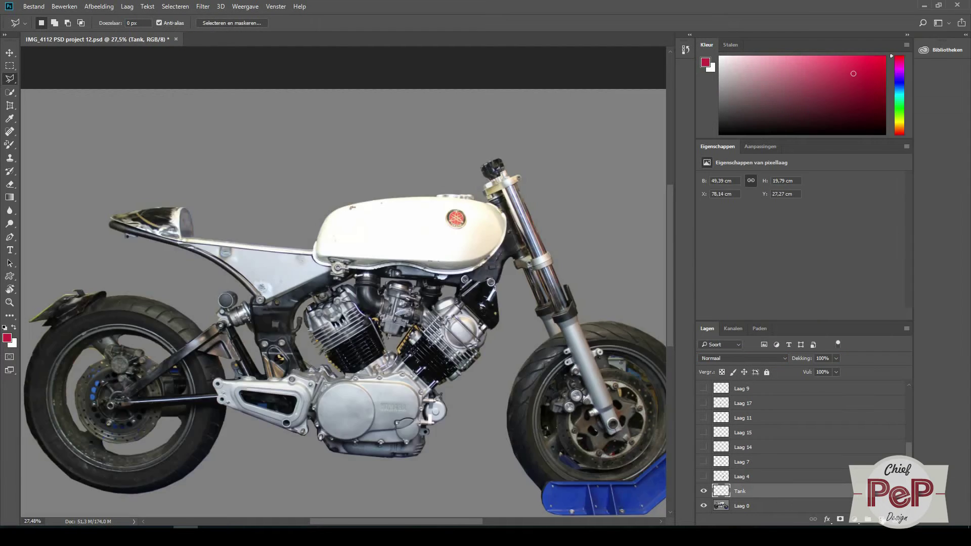
# Add a black solid colour fill clipped to the Tank layer in Multiply mode
pyautogui.click(854, 519)
pyautogui.click(877, 298)
pyautogui.moveTo(714, 142); pyautogui.dragTo(614, 253)
pyautogui.click(847, 123)
pyautogui.rightClick(764, 476)
pyautogui.click(809, 266)
pyautogui.click(775, 359)
pyautogui.click(763, 186)
# Step back through the last changes to remove the black tank fill
pyautogui.click(64, 6)
pyautogui.click(97, 44)
pyautogui.click(64, 7)
pyautogui.click(96, 45)
pyautogui.click(70, 7)
pyautogui.click(96, 44)
# Add a bright red solid colour fill clipped to the Tank layer and set it to Multiply
pyautogui.click(855, 520)
pyautogui.click(878, 298)
pyautogui.click(751, 257)
pyautogui.click(738, 160)
pyautogui.click(847, 123)
pyautogui.rightClick(783, 493)
pyautogui.click(829, 215)
pyautogui.click(743, 359)
pyautogui.click(739, 187)
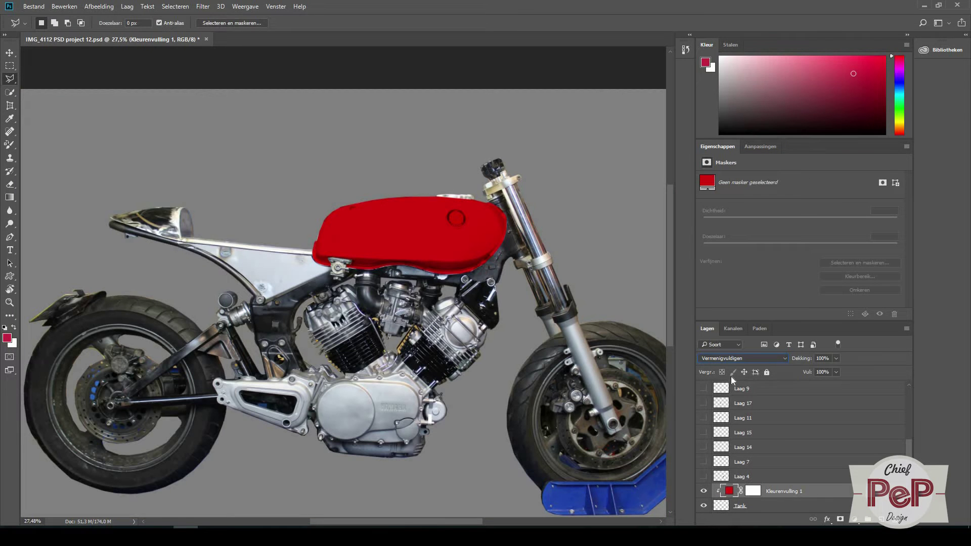
# Undo the red fill on the tank
pyautogui.click(70, 7)
pyautogui.click(76, 37)
pyautogui.click(70, 7)
pyautogui.click(76, 37)
# Try a white solid colour fill clipped to the Tank layer, and undo it
pyautogui.click(854, 520)
pyautogui.click(880, 299)
pyautogui.rightClick(791, 492)
pyautogui.click(850, 215)
pyautogui.click(739, 186)
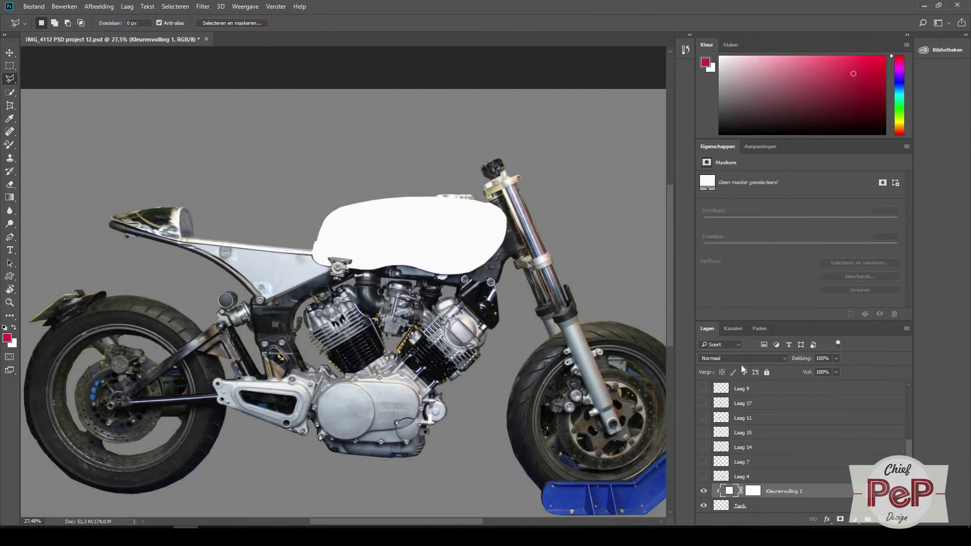
pyautogui.click(69, 7)
pyautogui.click(75, 37)
pyautogui.click(74, 37)
# Add a near-black solid colour fill, clip it to the Tank layer and set its blend mode to Multiply
pyautogui.click(854, 519)
pyautogui.click(881, 300)
pyautogui.click(847, 123)
pyautogui.rightClick(789, 493)
pyautogui.click(849, 215)
pyautogui.click(743, 359)
pyautogui.click(739, 187)
# Outline the triangular side panel below the seat rail with the Polygonal Lasso
pyautogui.moveTo(209, 278); pyautogui.dragTo(362, 306)
pyautogui.scroll(9, 430, 268)
pyautogui.click(9, 79)
pyautogui.click(224, 272)
pyautogui.click(348, 284)
pyautogui.click(514, 301)
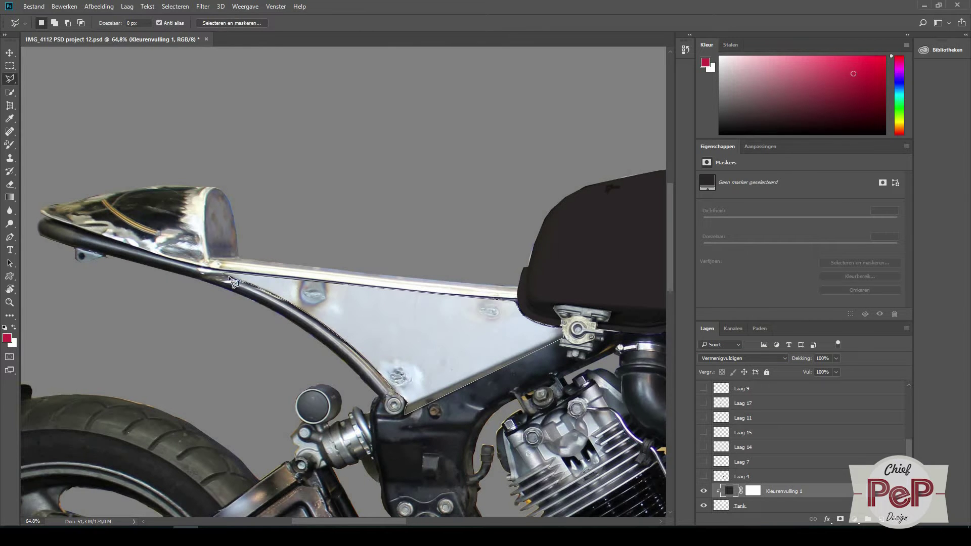
pyautogui.click(224, 273)
# Duplicate the tank's colour fill layer and compare the tank with the original fill hidden and shown
pyautogui.hotkey('ctrl', 'j')
pyautogui.scroll(-2, 759, 471)
pyautogui.scroll(8, 759, 470)
pyautogui.scroll(-8, 759, 470)
pyautogui.click(703, 477)
pyautogui.click(703, 477)
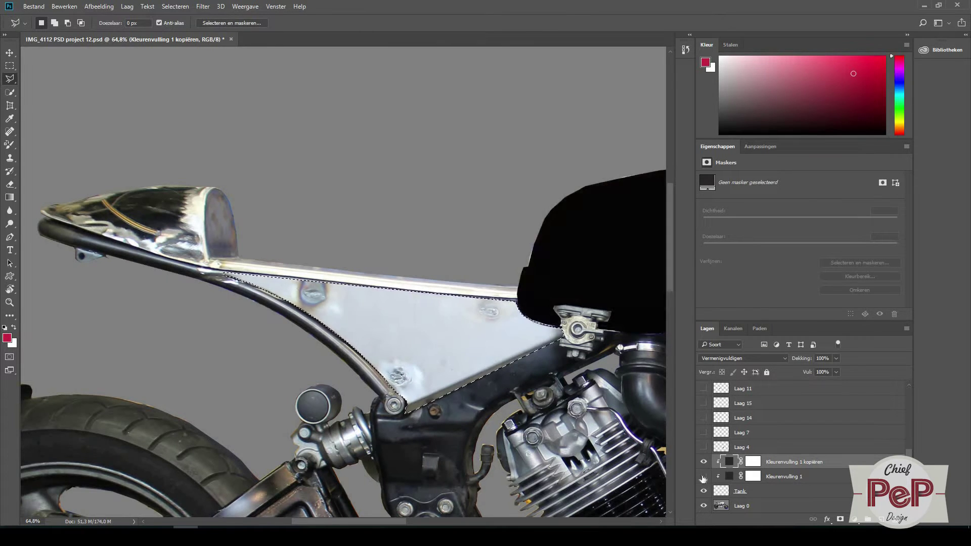
# Try a solid colour fill layer named Zijpaneel for the side panel, clip it to the layers below, and try another dark fill
pyautogui.hotkey('ctrl', '0')
pyautogui.rightClick(257, 219)
pyautogui.click(392, 304)
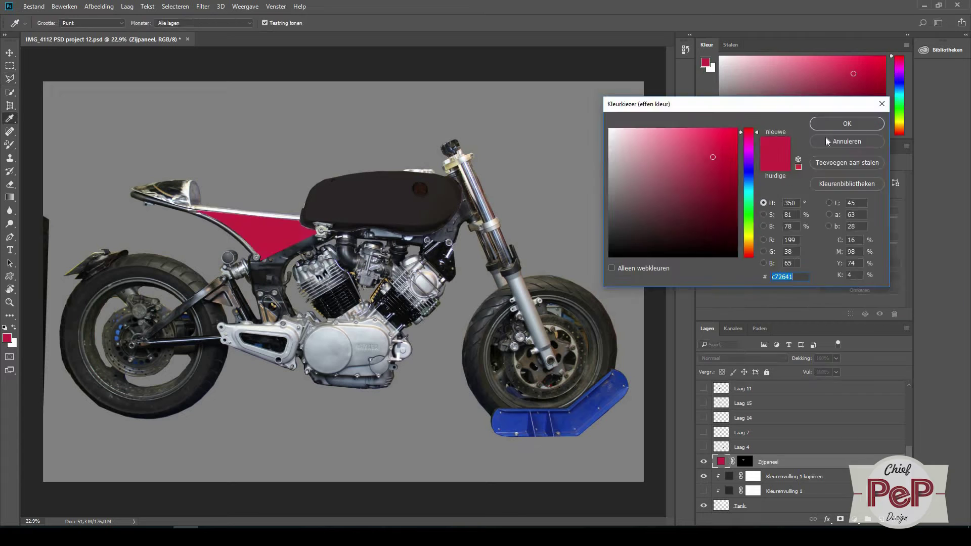
pyautogui.click(828, 142)
pyautogui.rightClick(809, 460)
pyautogui.click(751, 445)
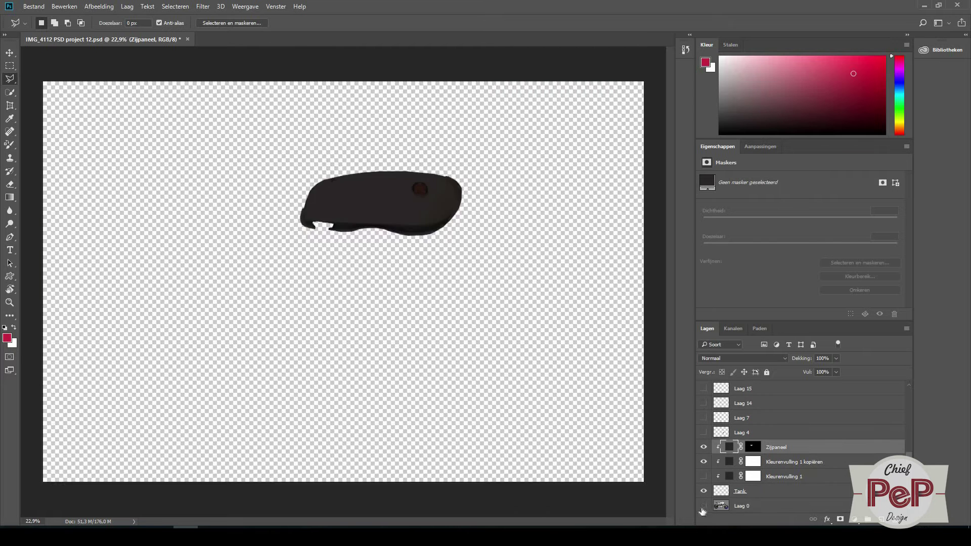
pyautogui.click(703, 506)
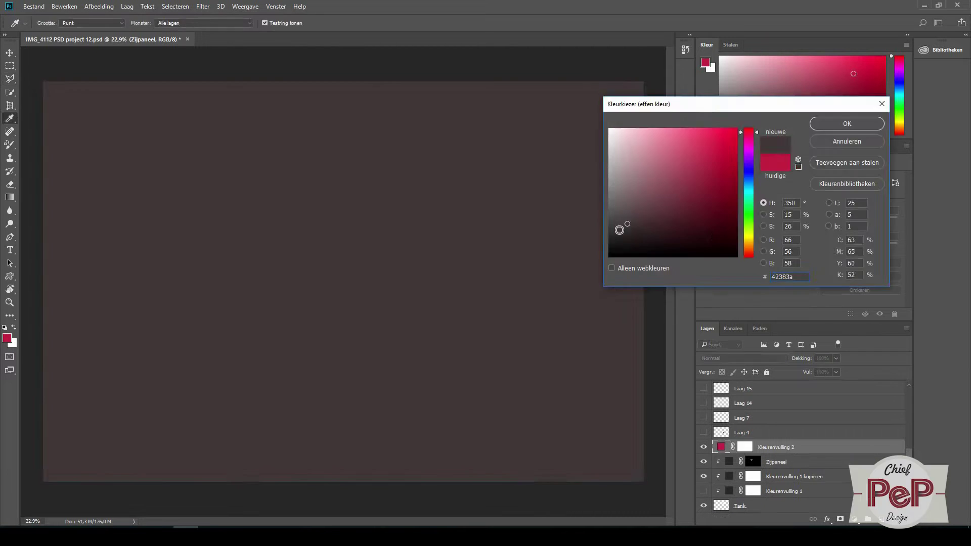
pyautogui.rightClick(838, 448)
# Select the seat cowl, seat rail and side panel together, and copy them from Laag 0 to a new layer
pyautogui.click(516, 288)
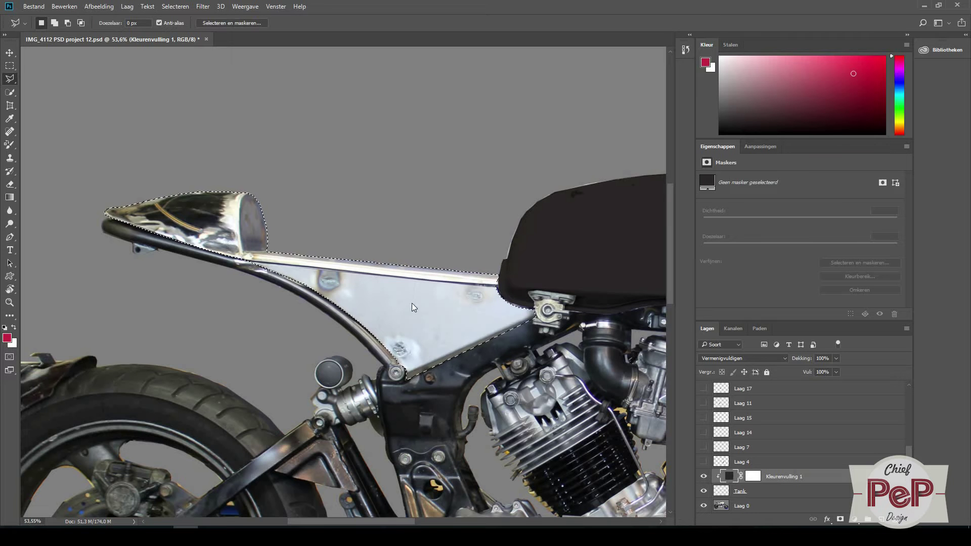
pyautogui.rightClick(412, 304)
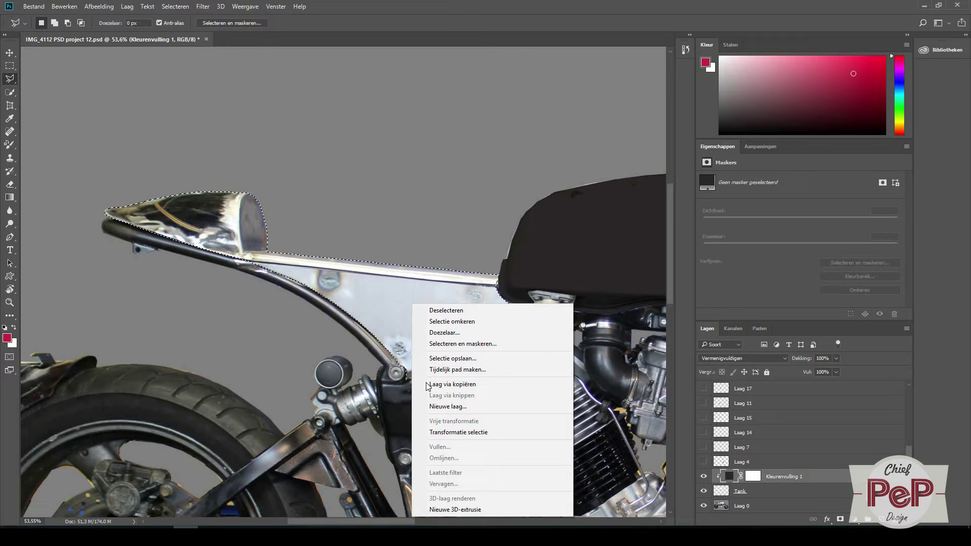
pyautogui.click(741, 508)
pyautogui.rightClick(409, 321)
pyautogui.click(455, 187)
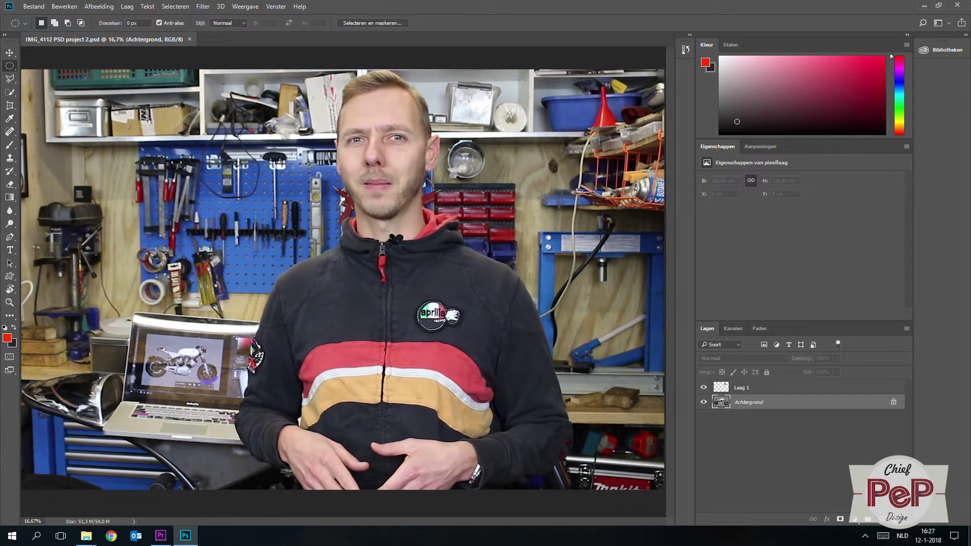
# Draw a horizontal red stripe about 1422 px long and 22 px high across the tank on its own clipped layer
pyautogui.moveTo(145, 307); pyautogui.dragTo(366, 318)
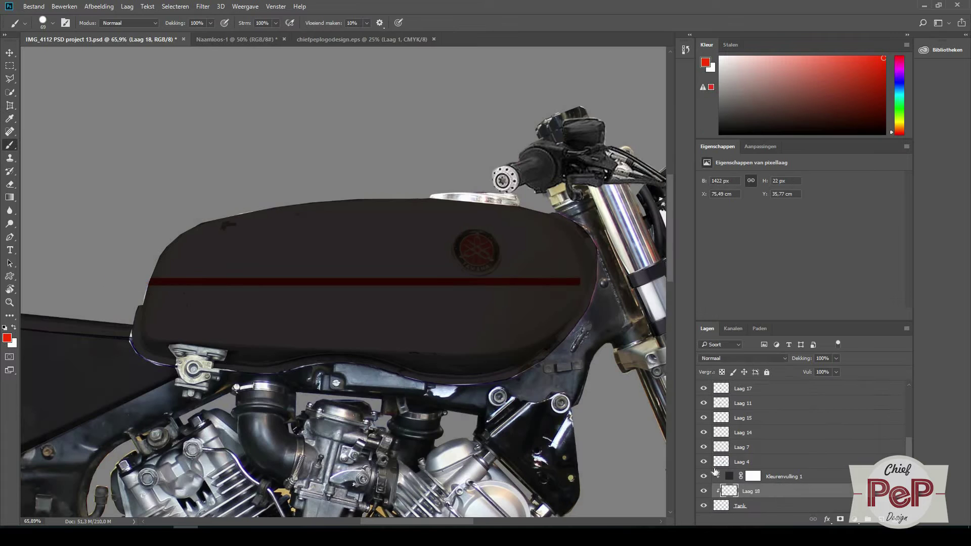
# Move the red stripe down to the lower part of the tank and tilt it along the tank's lower edge
pyautogui.moveTo(364, 282); pyautogui.dragTo(373, 339)
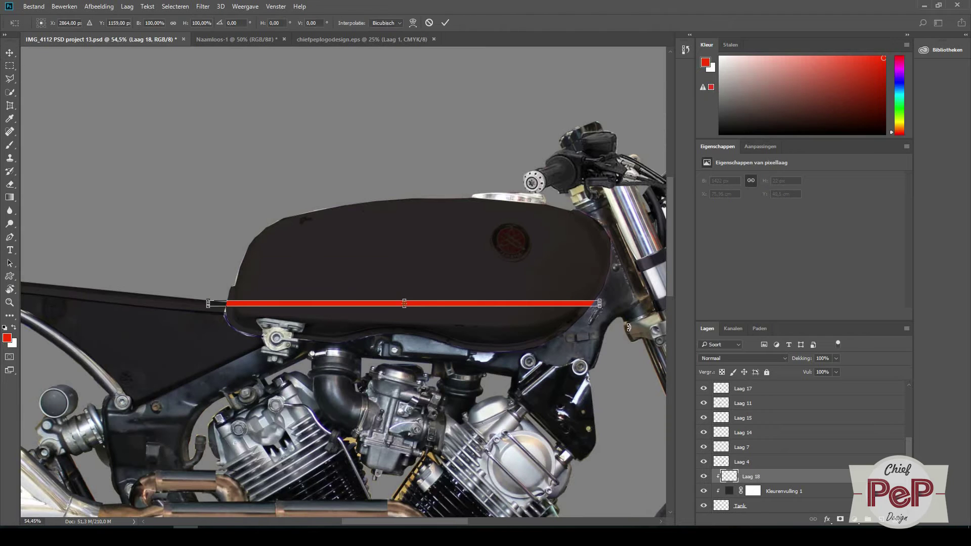
pyautogui.moveTo(217, 284); pyautogui.dragTo(235, 292)
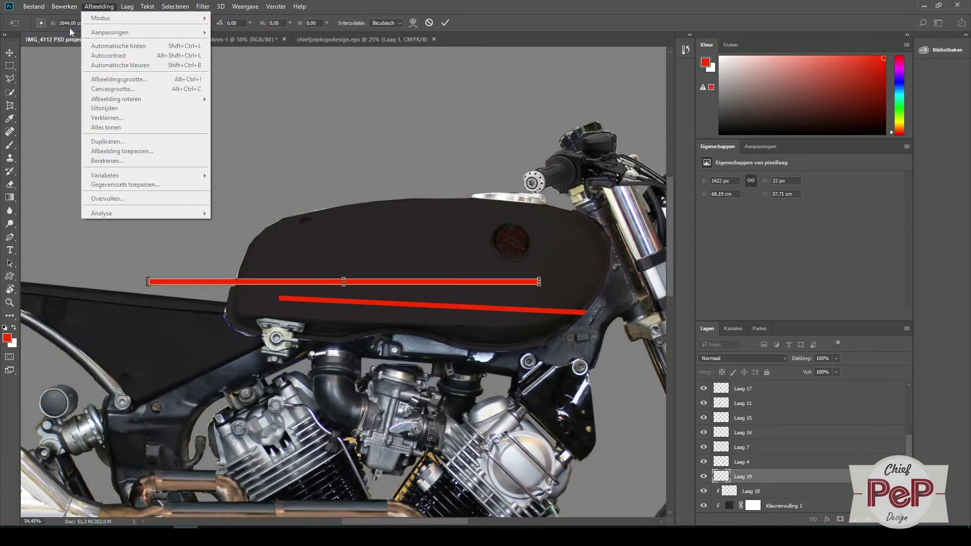
# Try a short copy of the red stripe at the tank's rear edge, narrowed to about 230 px and tilted about 14 degrees
pyautogui.hotkey('ctrl', 't')
pyautogui.click(64, 6)
pyautogui.moveTo(151, 223)
pyautogui.click(270, 241)
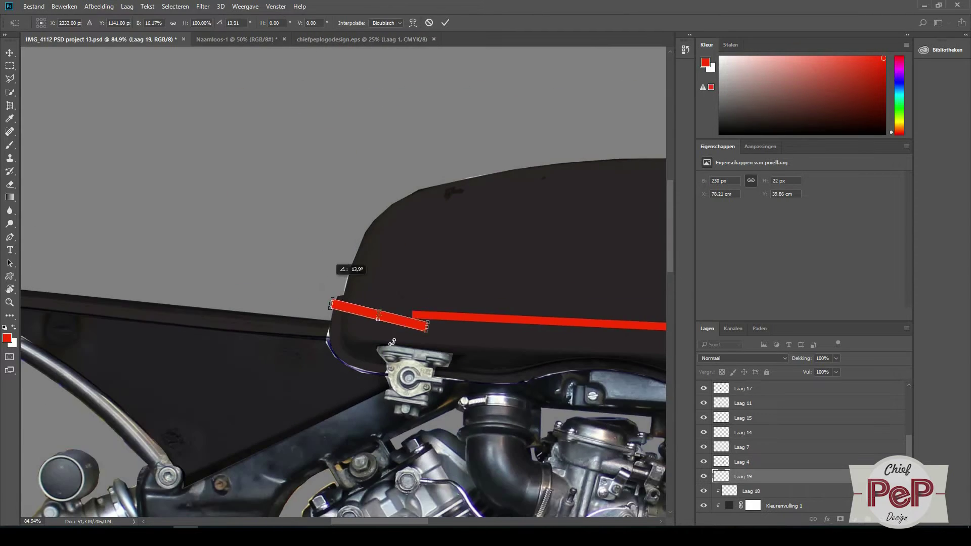
pyautogui.moveTo(385, 318); pyautogui.dragTo(373, 306)
pyautogui.scroll(5, 374, 306)
# Try distorting the short stripe copy into a wedge about 181 px wide and 98 px high that meets the long stripe
pyautogui.click(64, 6)
pyautogui.click(270, 271)
pyautogui.moveTo(221, 204); pyautogui.dragTo(274, 258)
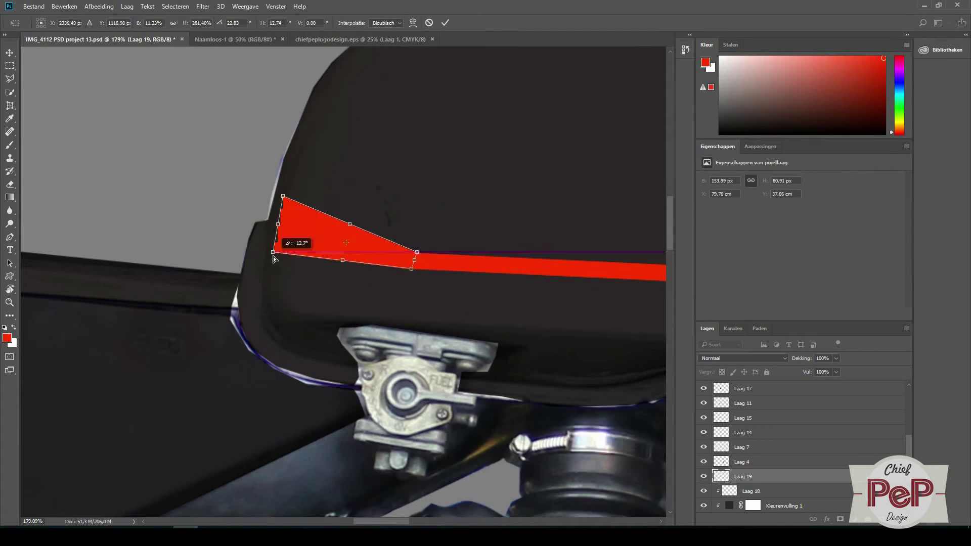
pyautogui.scroll(2, 400, 261)
pyautogui.moveTo(346, 207); pyautogui.dragTo(354, 211)
pyautogui.moveTo(135, 206); pyautogui.dragTo(129, 218)
pyautogui.moveTo(354, 210); pyautogui.dragTo(360, 199)
pyautogui.click(65, 6)
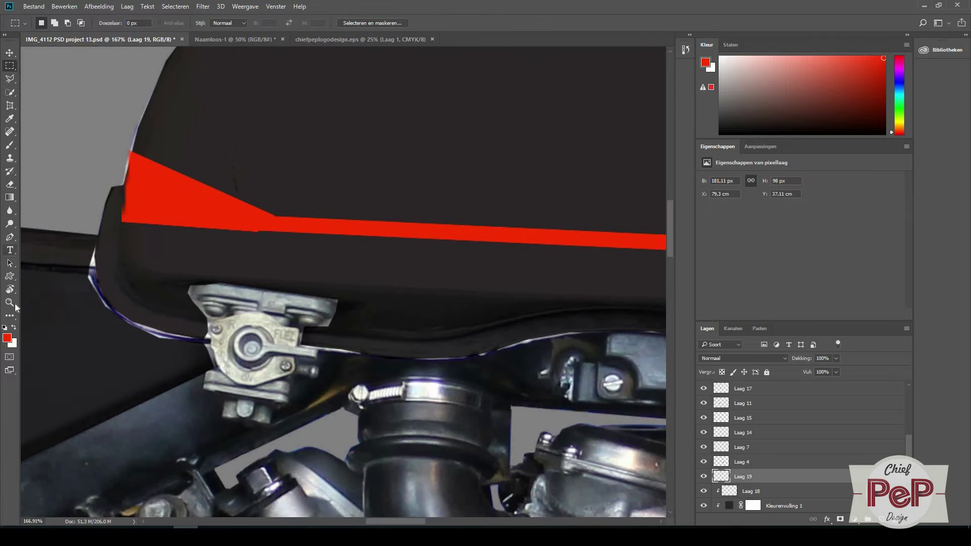
# Try curving the wedge's upper edge at the rear of the tank with an elliptical selection
pyautogui.rightClick(10, 66)
pyautogui.click(51, 76)
pyautogui.moveTo(291, 144); pyautogui.dragTo(218, 116)
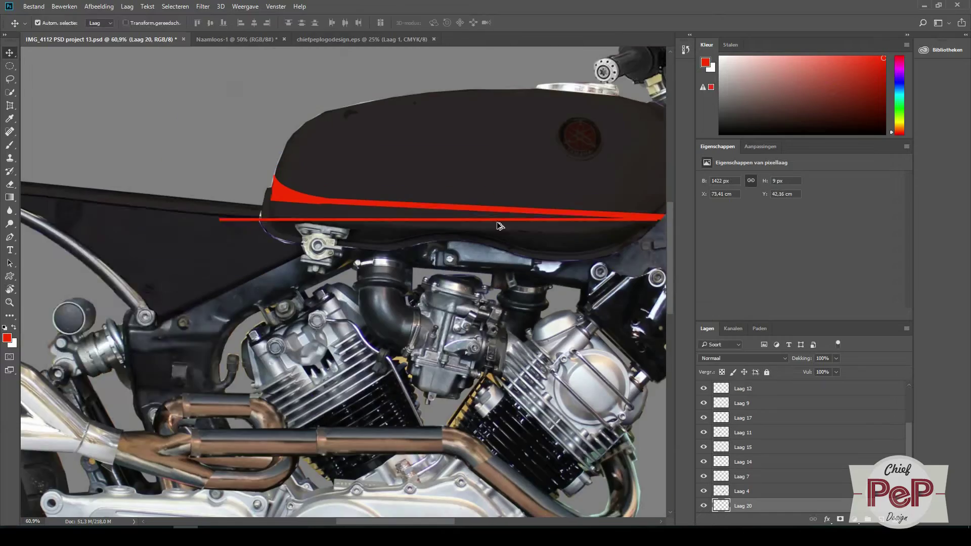
# Transform the 9 px high red stripe so it runs parallel just below the wide stripe on the tank
pyautogui.hotkey('ctrl', 't')
pyautogui.moveTo(220, 263); pyautogui.dragTo(219, 251)
pyautogui.scroll(10, 217, 233)
pyautogui.moveTo(282, 106); pyautogui.dragTo(565, 120)
pyautogui.scroll(-6, 565, 152)
pyautogui.moveTo(564, 217); pyautogui.dragTo(436, 211)
pyautogui.scroll(6, 438, 203)
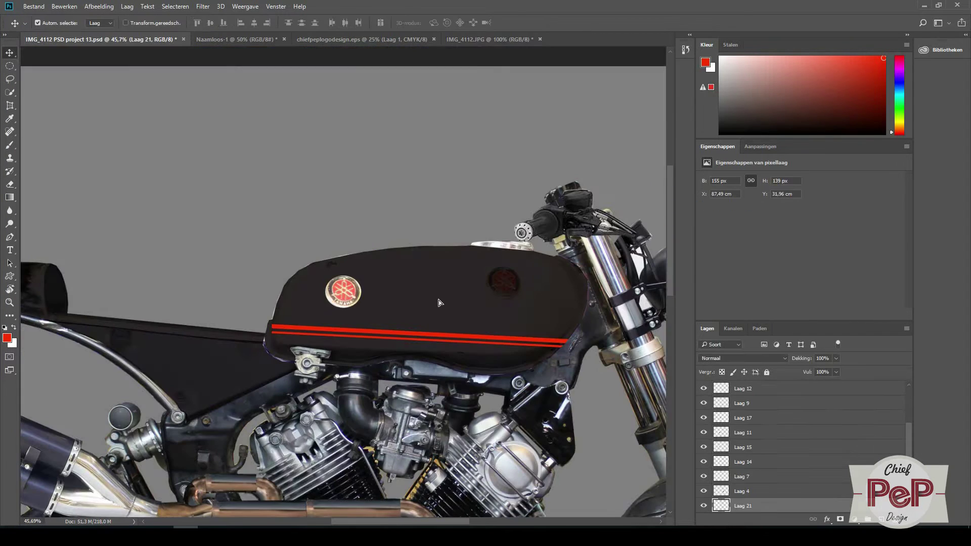
# Move the full-colour Yamaha badge over the darkened badge at the front of the tank
pyautogui.moveTo(469, 305); pyautogui.dragTo(507, 286)
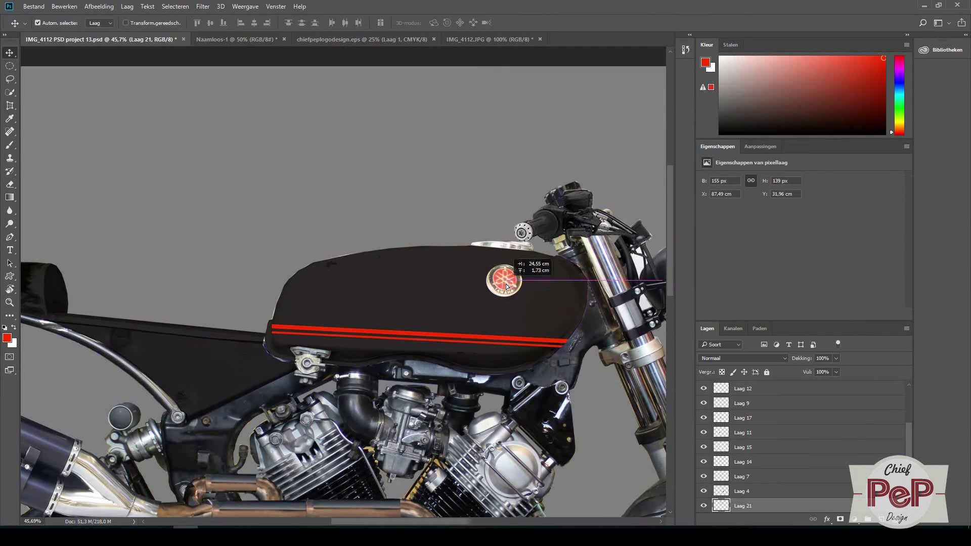
pyautogui.click(10, 66)
pyautogui.scroll(-1, 183, 227)
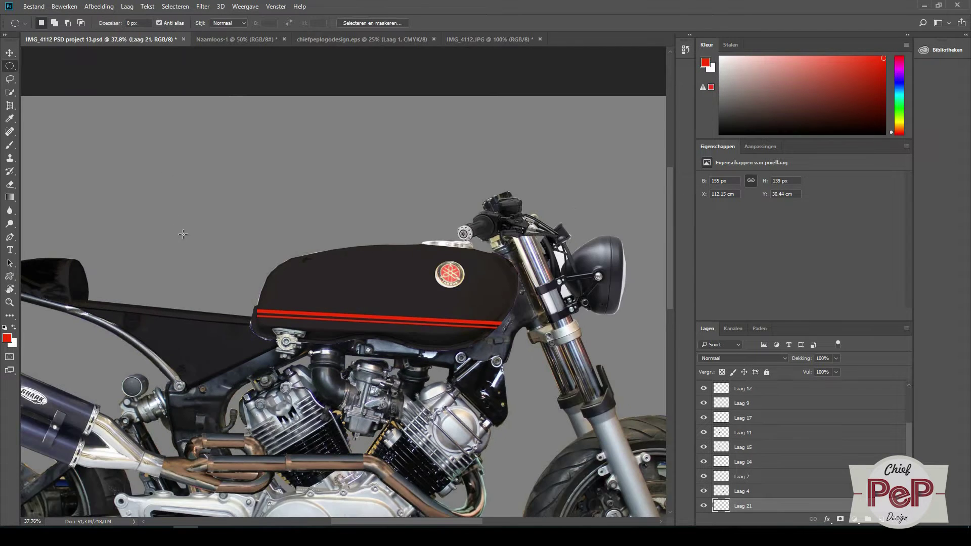
pyautogui.scroll(-1, 284, 225)
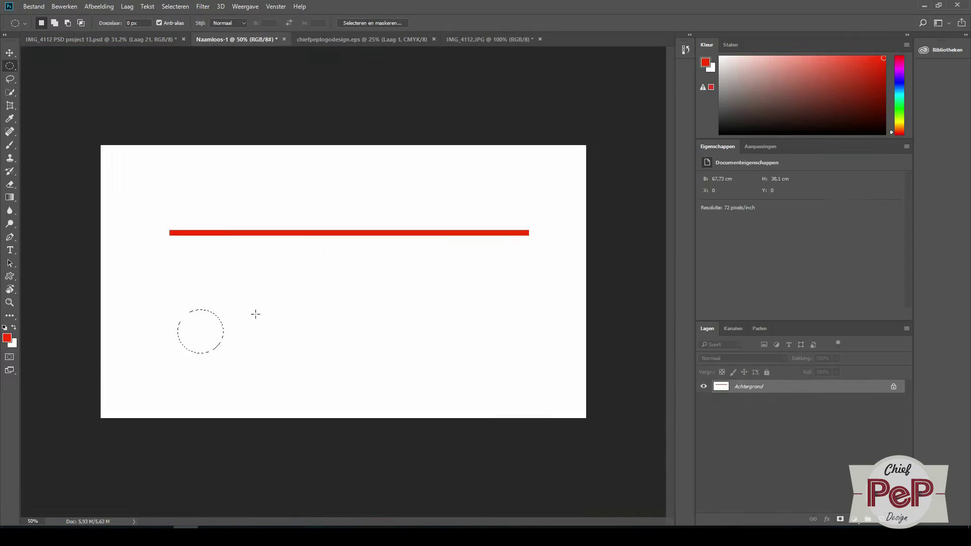
# Paint the circular selection below the stripe in Naamloos-1 solid red
pyautogui.click(9, 145)
pyautogui.click(7, 337)
pyautogui.click(861, 119)
pyautogui.moveTo(188, 324); pyautogui.dragTo(209, 318)
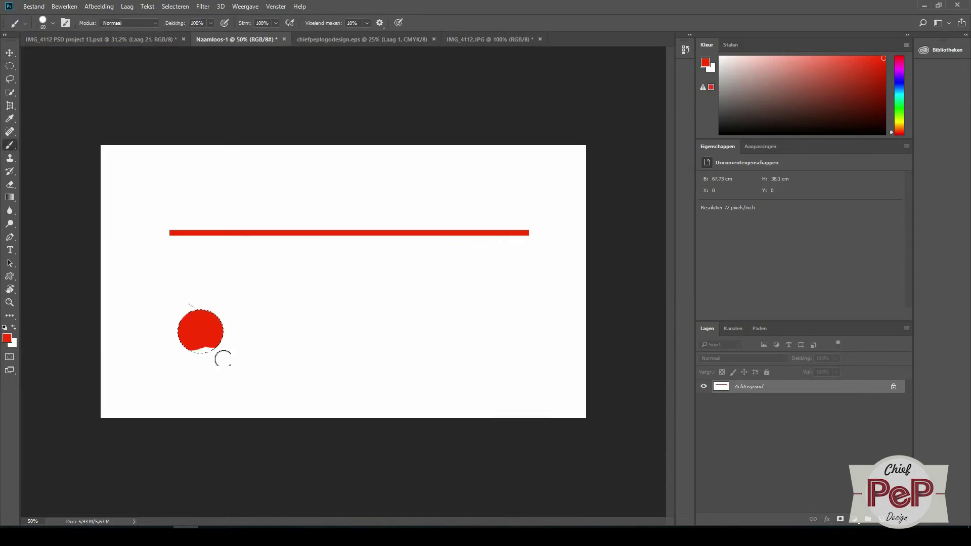
# Turn the red disc into a ring by filling a smaller inner circle with the background colour at 100% opacity
pyautogui.moveTo(270, 317); pyautogui.dragTo(277, 324)
pyautogui.press('v')
pyautogui.moveTo(299, 322); pyautogui.dragTo(234, 342)
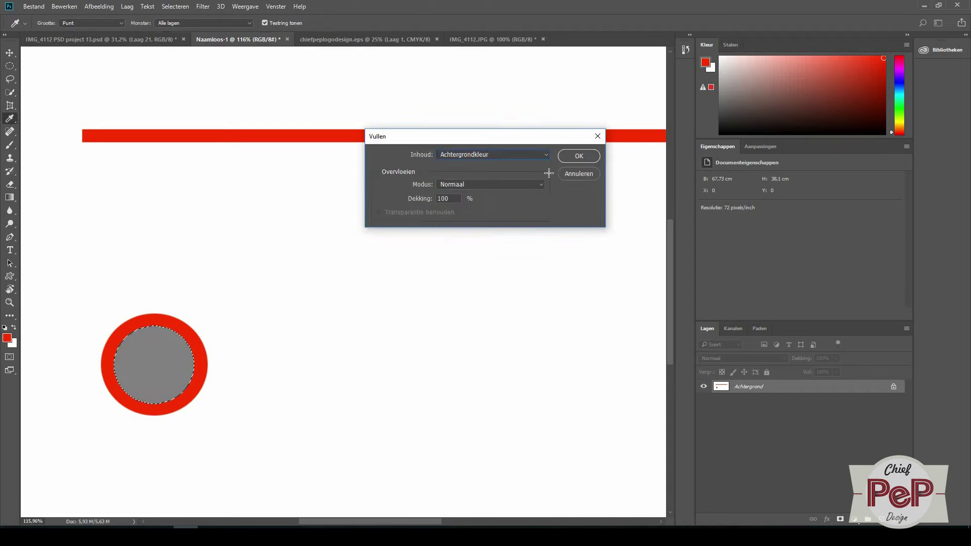
pyautogui.click(579, 156)
pyautogui.click(135, 360)
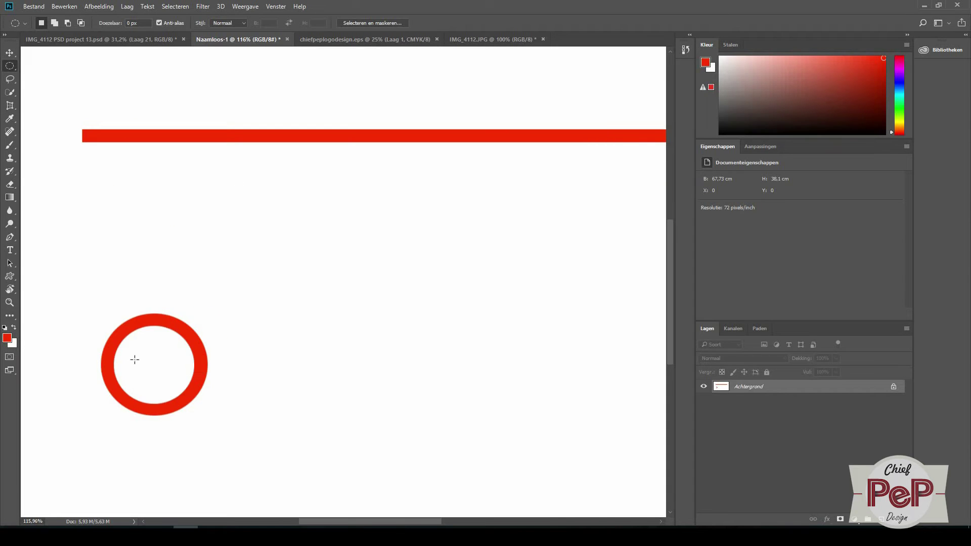
# Copy the red ring from Naamloos-1 into the motorcycle project and place it on the seat cowl
pyautogui.click(65, 7)
pyautogui.click(65, 7)
pyautogui.press('Escape')
pyautogui.press('v')
pyautogui.moveTo(245, 287); pyautogui.dragTo(351, 186)
pyautogui.press('m')
pyautogui.moveTo(382, 160); pyautogui.dragTo(516, 295)
pyautogui.click(10, 93)
pyautogui.click(9, 145)
pyautogui.moveTo(415, 187); pyautogui.dragTo(503, 219)
pyautogui.click(166, 39)
pyautogui.hotkey('ctrl', 'v')
pyautogui.moveTo(348, 320); pyautogui.dragTo(198, 270)
# Clear the white centre of the ring on the seat cowl and paint it black
pyautogui.scroll(10, 225, 291)
pyautogui.scroll(2, 225, 292)
pyautogui.click(9, 67)
pyautogui.moveTo(103, 174); pyautogui.dragTo(214, 275)
pyautogui.press('Delete')
pyautogui.click(720, 57)
pyautogui.click(10, 145)
pyautogui.moveTo(152, 192); pyautogui.dragTo(151, 247)
pyautogui.click(10, 66)
pyautogui.click(10, 145)
# Add a white number 2 in Impact, 140 pt, centred in the black disc, and tilt it slightly
pyautogui.click(9, 250)
pyautogui.click(126, 221)
pyautogui.write('2')
pyautogui.click(387, 23)
pyautogui.click(848, 123)
pyautogui.click(10, 53)
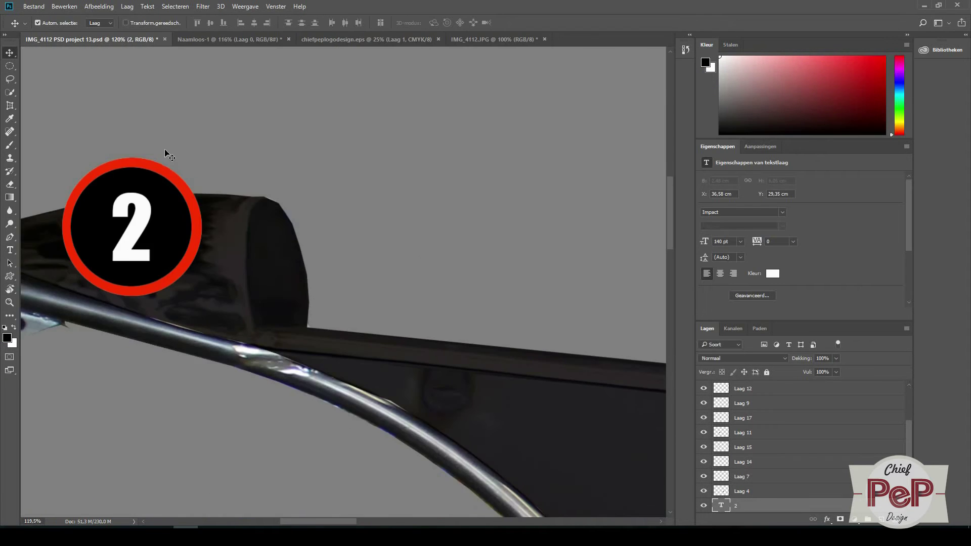
pyautogui.click(64, 7)
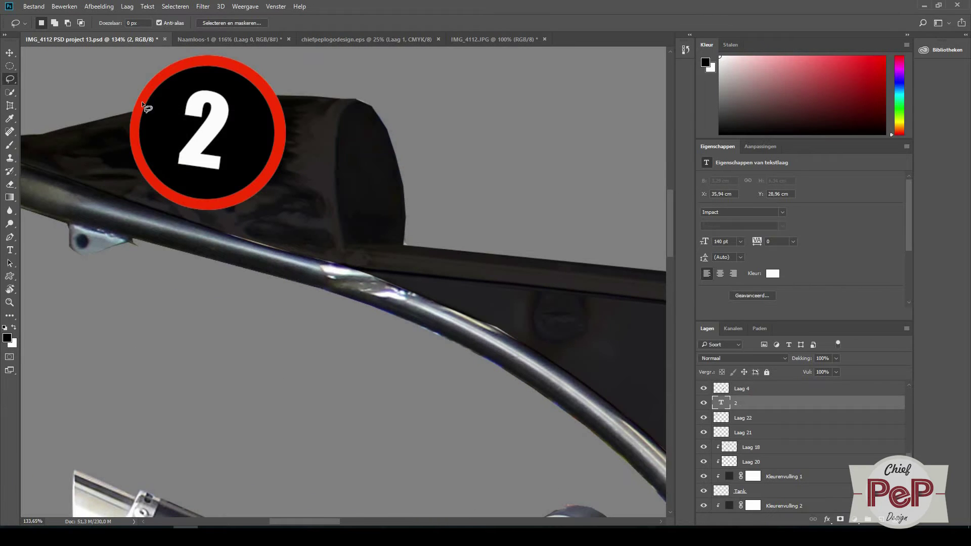
# Cut away the part of the number disc that extends above the seat cowl's upper edge
pyautogui.click(10, 66)
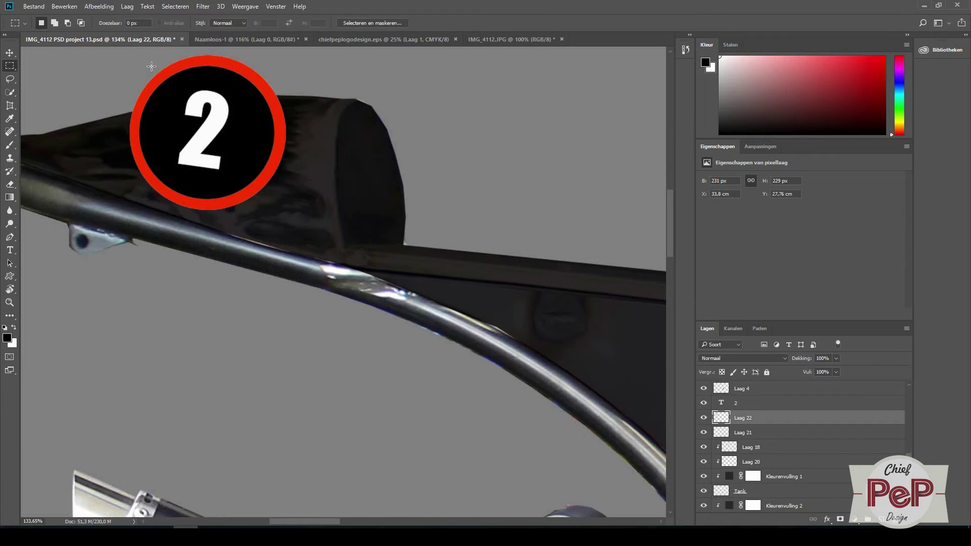
pyautogui.moveTo(120, 86); pyautogui.dragTo(163, 96)
pyautogui.scroll(-5, 154, 174)
pyautogui.scroll(5, 101, 149)
pyautogui.click(744, 388)
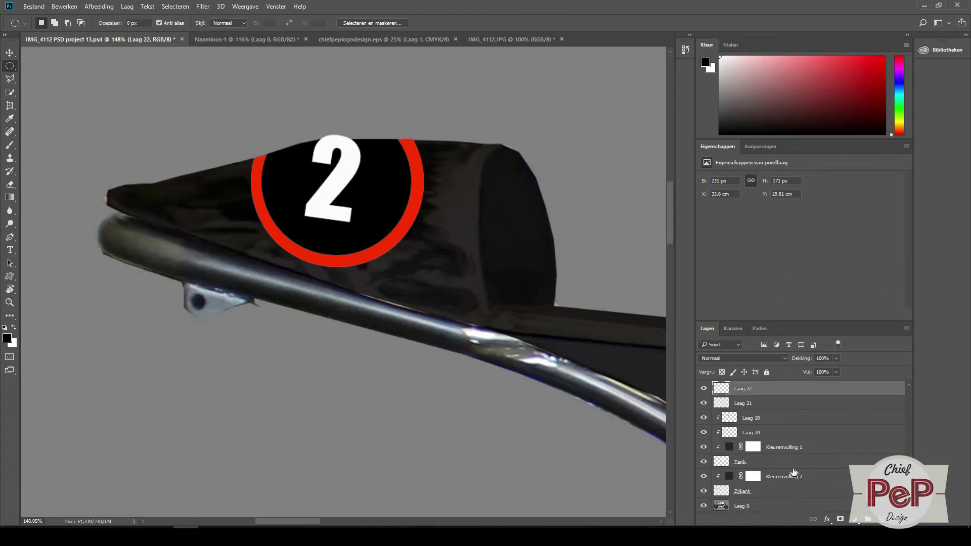
# Try moving the number 2 and its disc together from the seat cowl to the side panel, and undo the move
pyautogui.click(736, 403)
pyautogui.click(64, 7)
pyautogui.moveTo(76, 224)
pyautogui.click(257, 256)
pyautogui.scroll(-5, 289, 245)
pyautogui.keyDown('shift'); pyautogui.click(769, 432); pyautogui.keyUp('shift')
pyautogui.click(10, 53)
pyautogui.moveTo(203, 228); pyautogui.dragTo(330, 286)
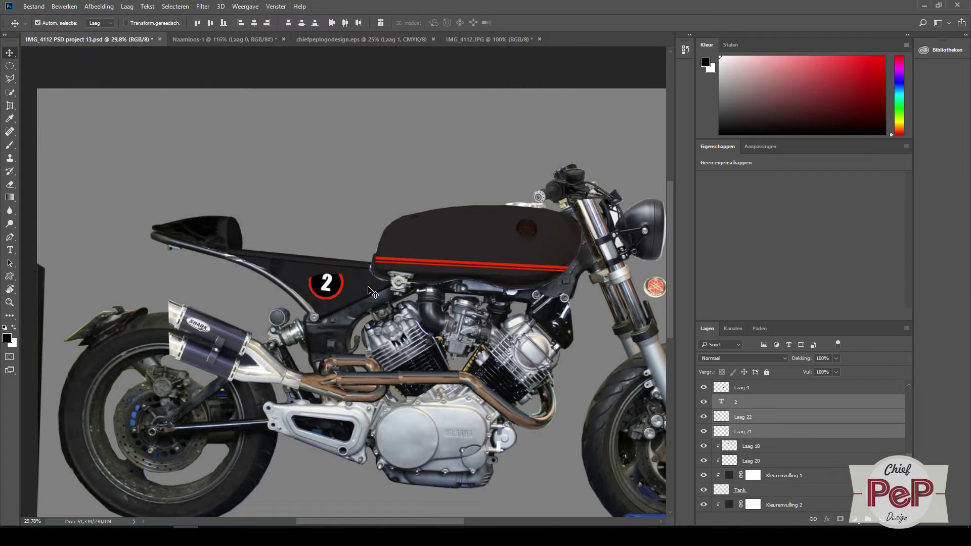
pyautogui.hotkey('ctrl', 'z')
# Leave the badge layer out of the selection, try the number disc on the side panel, and delete it
pyautogui.keyDown('ctrl'); pyautogui.click(810, 431); pyautogui.keyUp('ctrl')
pyautogui.moveTo(199, 225); pyautogui.dragTo(328, 284)
pyautogui.click(828, 403)
pyautogui.press('Delete')
# Paint a thin horizontal stripe in Naamloos-1 with red sampled from the existing stripe, and cut it to the clipboard
pyautogui.scroll(5, 189, 219)
pyautogui.click(362, 39)
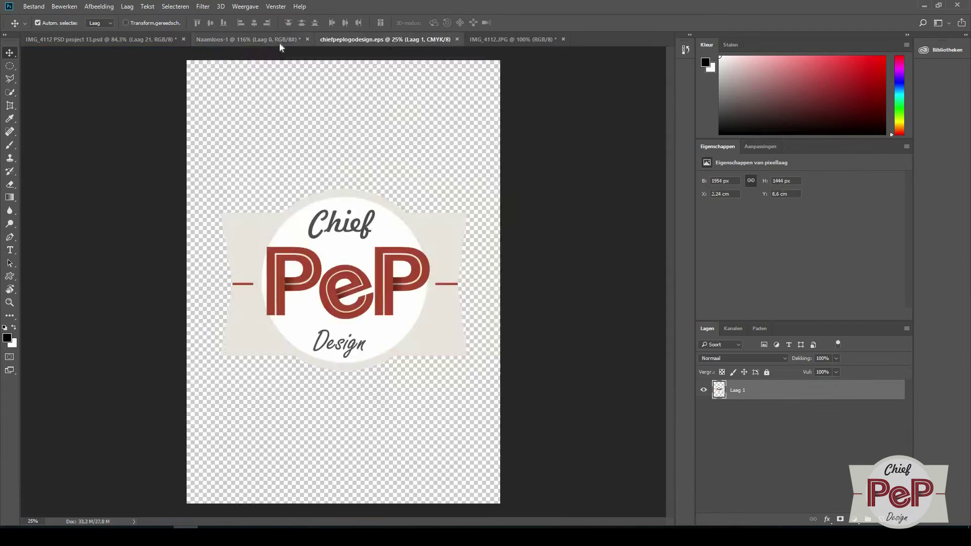
pyautogui.click(279, 41)
pyautogui.scroll(-5, 343, 282)
pyautogui.rightClick(10, 66)
pyautogui.click(61, 65)
pyautogui.moveTo(148, 241); pyautogui.dragTo(561, 246)
pyautogui.click(10, 145)
pyautogui.keyDown('alt'); pyautogui.click(438, 221); pyautogui.keyUp('alt')
pyautogui.moveTo(147, 242); pyautogui.dragTo(560, 243)
pyautogui.press('x')
pyautogui.hotkey('ctrl', 'x')
# Paste the stripe into the motorcycle project and try scaling and positioning it for the seat cowl
pyautogui.click(101, 39)
pyautogui.hotkey('ctrl', 'v')
pyautogui.scroll(5, 440, 353)
pyautogui.hotkey('ctrl', 't')
pyautogui.moveTo(590, 290); pyautogui.dragTo(224, 291)
pyautogui.moveTo(371, 313); pyautogui.dragTo(479, 359)
pyautogui.moveTo(43, 336); pyautogui.dragTo(355, 335)
pyautogui.scroll(5, 293, 262)
pyautogui.moveTo(293, 261); pyautogui.dragTo(293, 268)
pyautogui.scroll(-3, 293, 268)
# Try warping the pasted red stripe to follow the shape of the seat cowl
pyautogui.click(64, 7)
pyautogui.moveTo(106, 224)
pyautogui.click(240, 246)
pyautogui.moveTo(508, 318); pyautogui.dragTo(504, 353)
pyautogui.moveTo(303, 313); pyautogui.dragTo(110, 340)
pyautogui.moveTo(76, 256); pyautogui.dragTo(250, 261)
pyautogui.click(65, 6)
pyautogui.click(244, 266)
pyautogui.moveTo(70, 307); pyautogui.dragTo(217, 273)
pyautogui.scroll(5, 326, 331)
pyautogui.moveTo(330, 325); pyautogui.dragTo(340, 330)
pyautogui.press('Escape')
pyautogui.scroll(-10, 335, 265)
pyautogui.press('c')
pyautogui.moveTo(393, 252); pyautogui.dragTo(412, 269)
pyautogui.press('Escape')
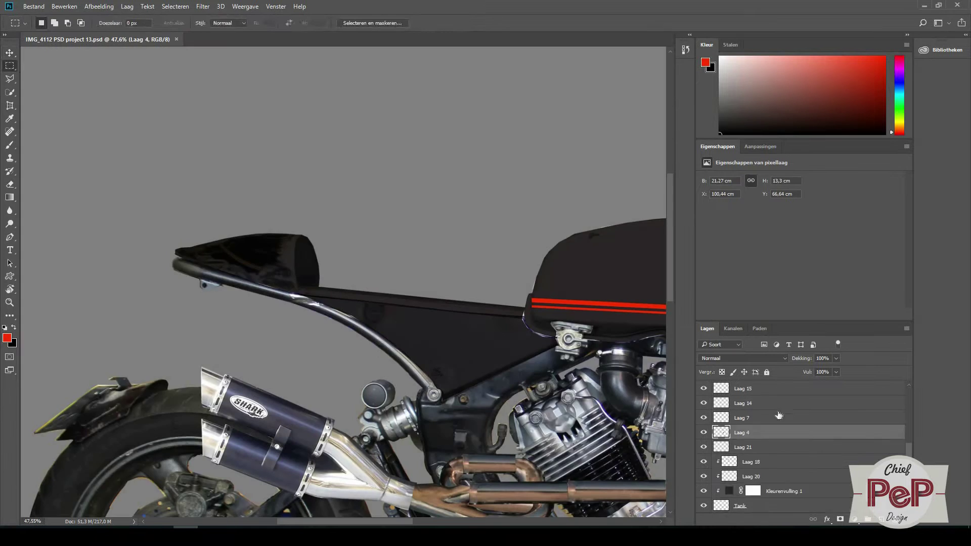
# Place a red stripe on the seat cowl and warp it into a curve about 11.96 cm wide and 5.54 cm high
pyautogui.hotkey('ctrl', 't')
pyautogui.moveTo(186, 244); pyautogui.dragTo(244, 261)
pyautogui.scroll(5, 245, 262)
pyautogui.click(64, 6)
pyautogui.click(244, 266)
pyautogui.moveTo(84, 165); pyautogui.dragTo(141, 171)
pyautogui.press('Return')
pyautogui.scroll(-5, 303, 238)
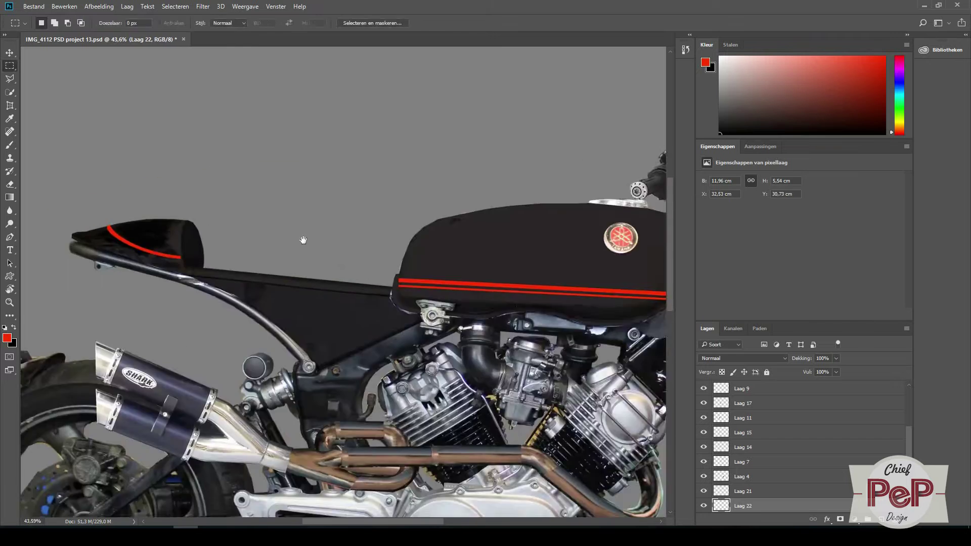
# Warp a second red stripe on the seat cowl so it curves parallel to the first one
pyautogui.click(64, 7)
pyautogui.moveTo(146, 225)
pyautogui.click(244, 285)
pyautogui.moveTo(213, 238); pyautogui.dragTo(260, 250)
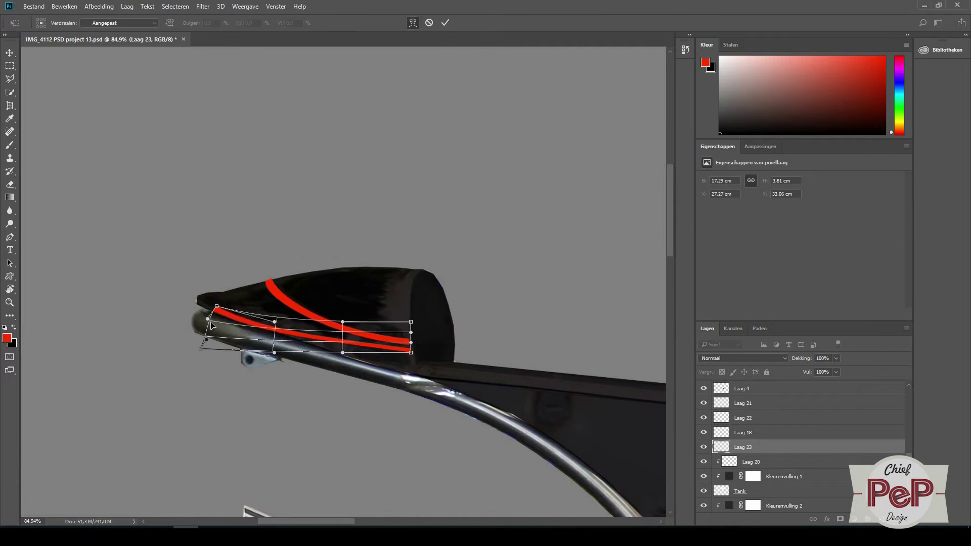
pyautogui.moveTo(253, 324); pyautogui.dragTo(283, 313)
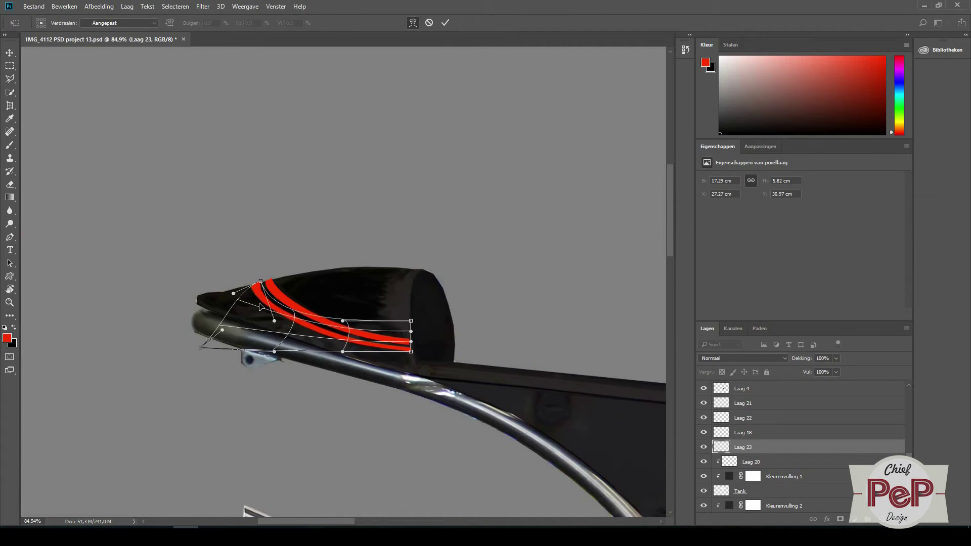
pyautogui.scroll(2, 330, 374)
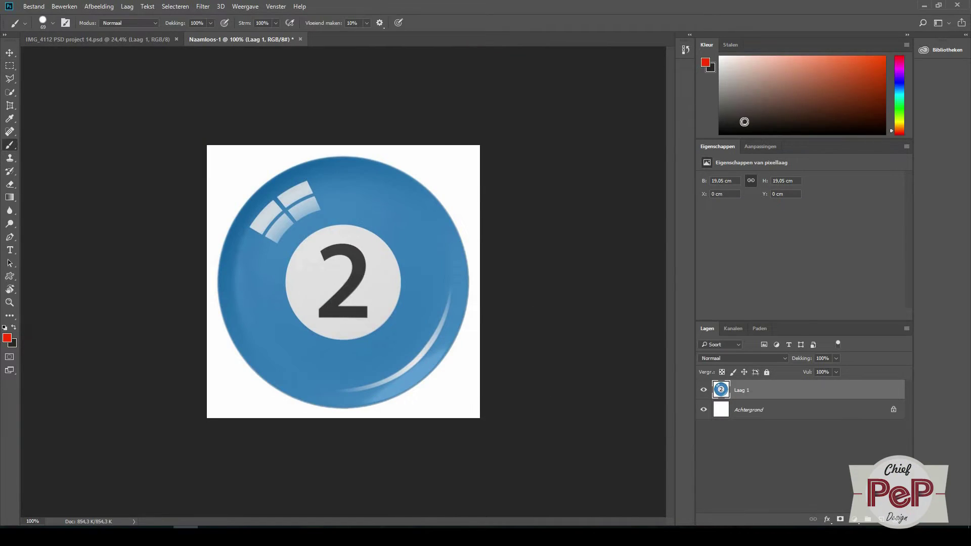
# Sample the tank's dark colour in the motorcycle project with the Eyedropper
pyautogui.click(97, 40)
pyautogui.click(9, 118)
pyautogui.click(390, 182)
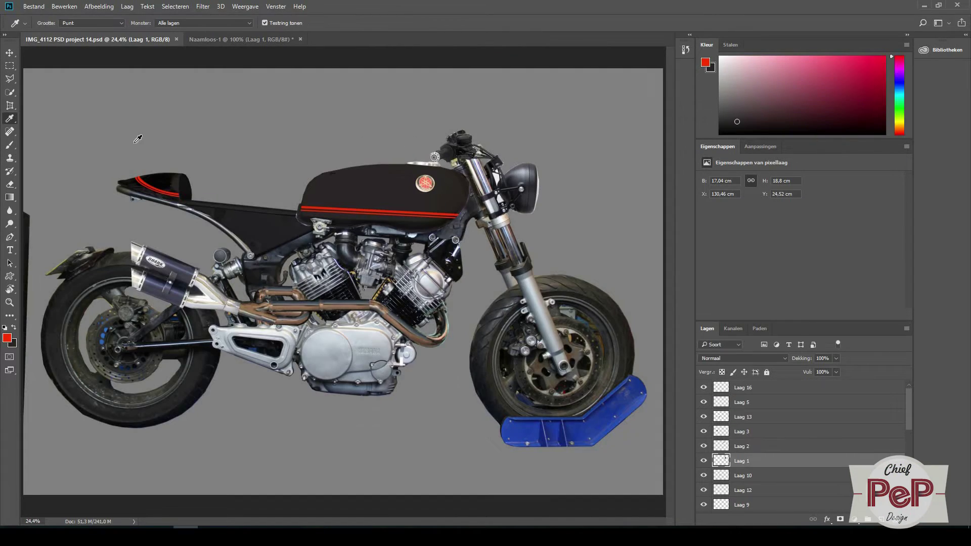
# Return to Naamloos-1 and fit a circular selection around the number 2 pool ball
pyautogui.click(206, 41)
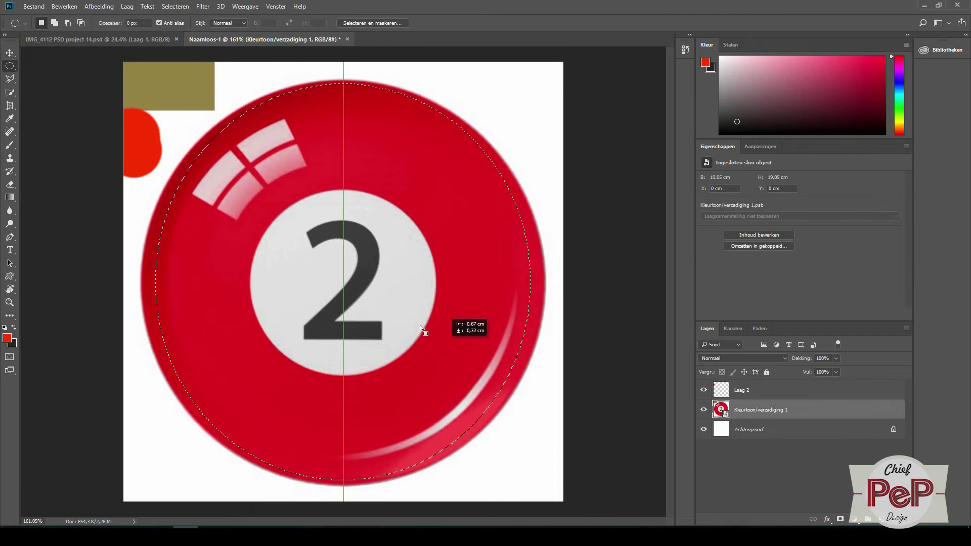
pyautogui.moveTo(444, 356); pyautogui.dragTo(551, 469)
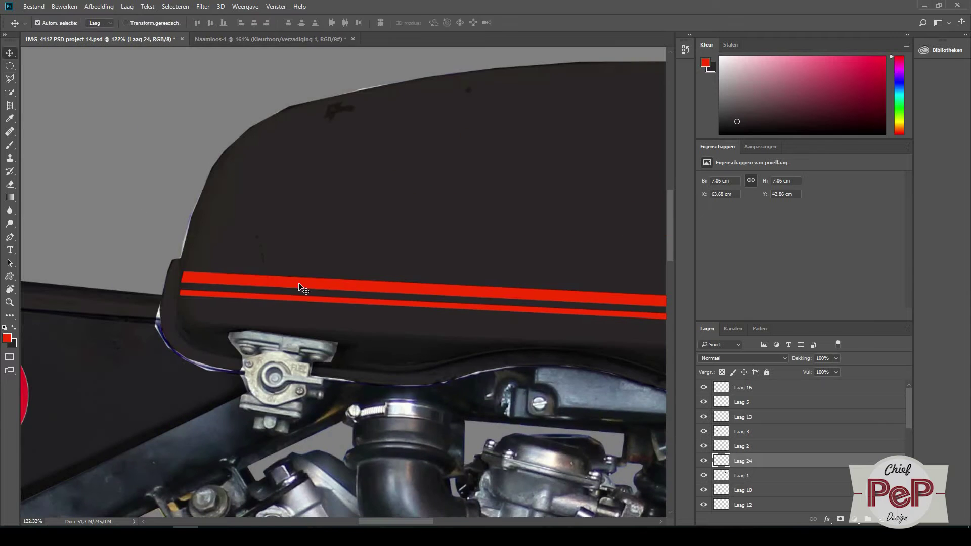
# Try warping the wide red stripe on the tank so that its rear end flares upward
pyautogui.click(182, 283)
pyautogui.click(355, 290)
pyautogui.click(64, 7)
pyautogui.click(263, 286)
pyautogui.moveTo(181, 272); pyautogui.dragTo(184, 236)
pyautogui.moveTo(239, 266); pyautogui.dragTo(245, 258)
pyautogui.moveTo(183, 235); pyautogui.dragTo(184, 229)
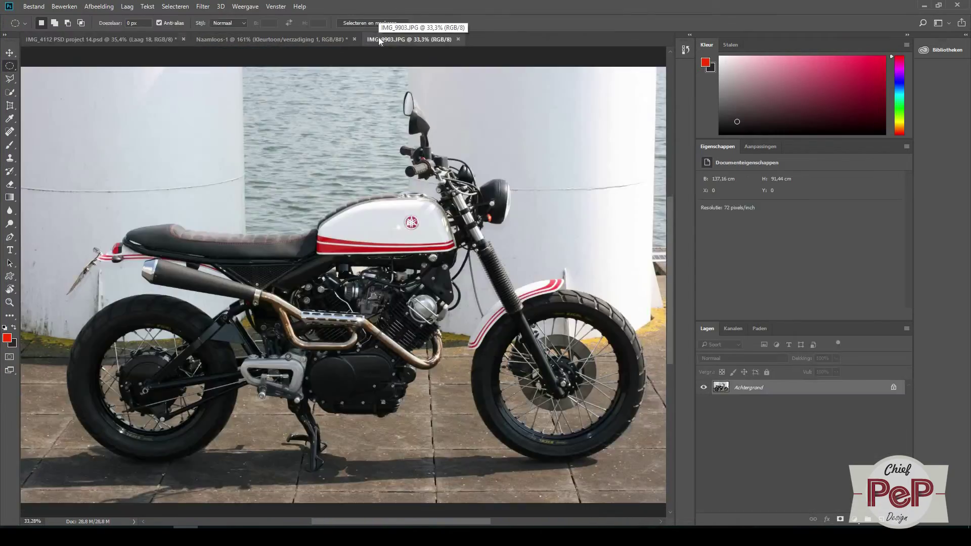
# Return to the motorcycle project and reshape the wide red tank stripe (Laag 26) so it no longer crosses the thinner stripe
pyautogui.click(122, 40)
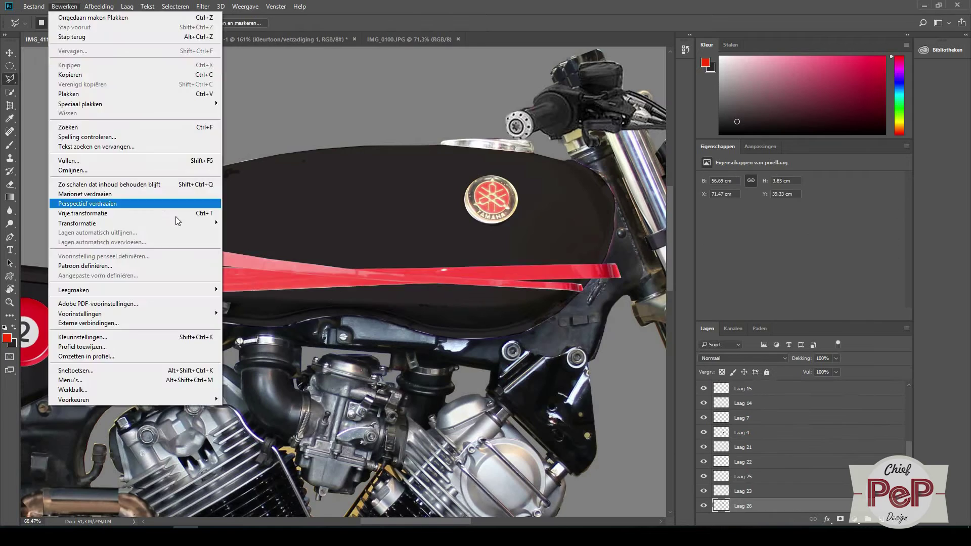
pyautogui.click(175, 216)
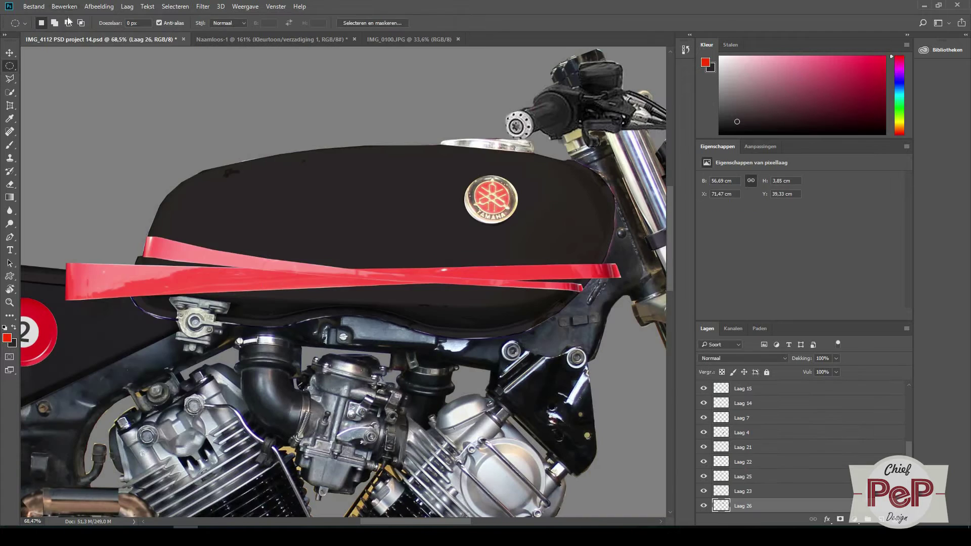
pyautogui.click(65, 7)
pyautogui.moveTo(65, 263); pyautogui.dragTo(112, 275)
pyautogui.moveTo(31, 295); pyautogui.dragTo(110, 295)
pyautogui.moveTo(516, 342); pyautogui.dragTo(540, 305)
pyautogui.scroll(-4, 515, 322)
pyautogui.moveTo(417, 309); pyautogui.dragTo(430, 306)
pyautogui.press('Return')
# Stretch the thinner upper tank stripe (Laag 25) forward towards the front edge of the tank with Free Transform
pyautogui.scroll(-1, 789, 455)
pyautogui.click(758, 448)
pyautogui.click(759, 433)
pyautogui.click(64, 7)
pyautogui.click(151, 216)
pyautogui.moveTo(561, 301); pyautogui.dragTo(606, 299)
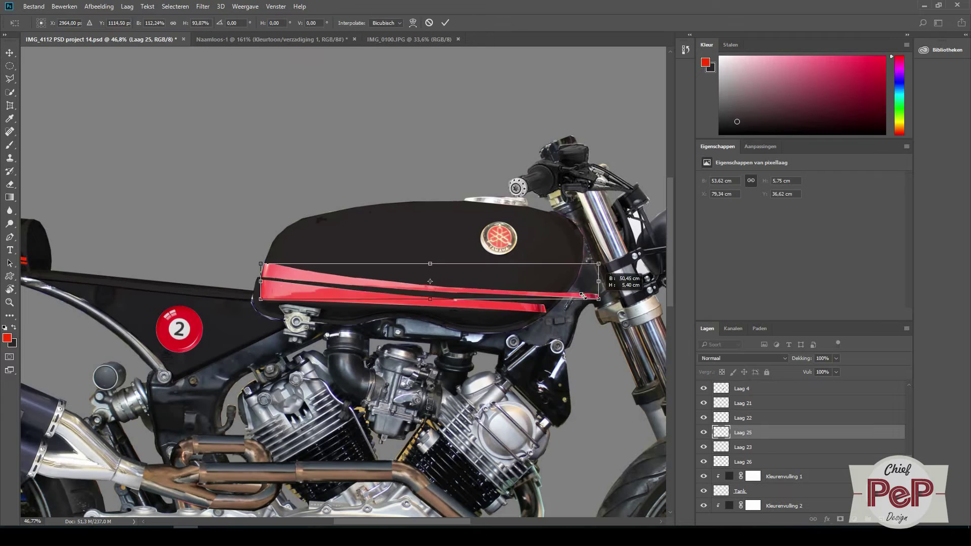
pyautogui.click(10, 65)
pyautogui.press('Return')
# Stretch the wide tank stripe (Laag 26) lengthwise to about 104% towards the tank's front edge
pyautogui.click(755, 462)
pyautogui.click(64, 7)
pyautogui.click(101, 217)
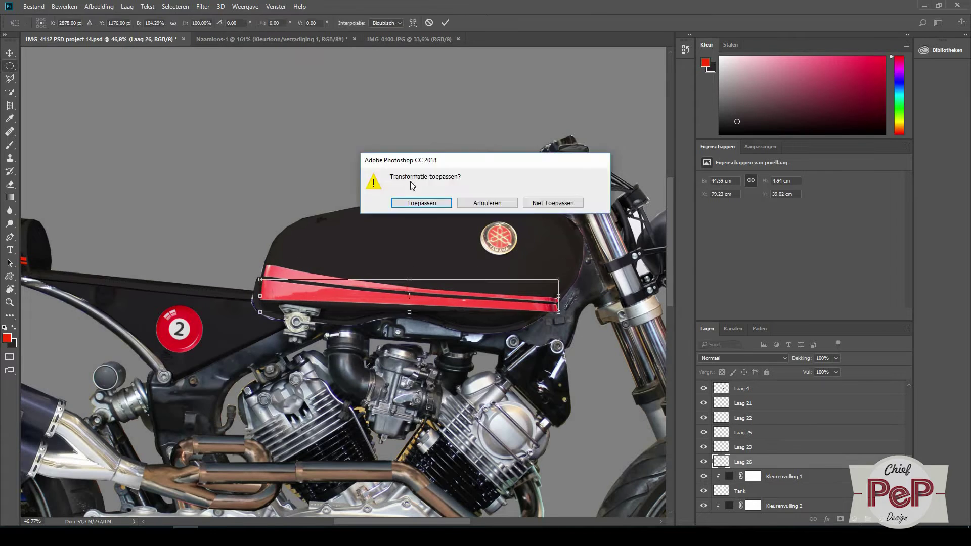
pyautogui.press('Return')
pyautogui.scroll(-4, 329, 217)
pyautogui.click(409, 39)
pyautogui.click(101, 39)
# Shorten the front end of the wide red stripe so it ends near the tank's front outline
pyautogui.click(10, 52)
pyautogui.click(229, 292)
pyautogui.press('Delete')
pyautogui.scroll(10, 491, 287)
pyautogui.click(213, 234)
pyautogui.click(10, 79)
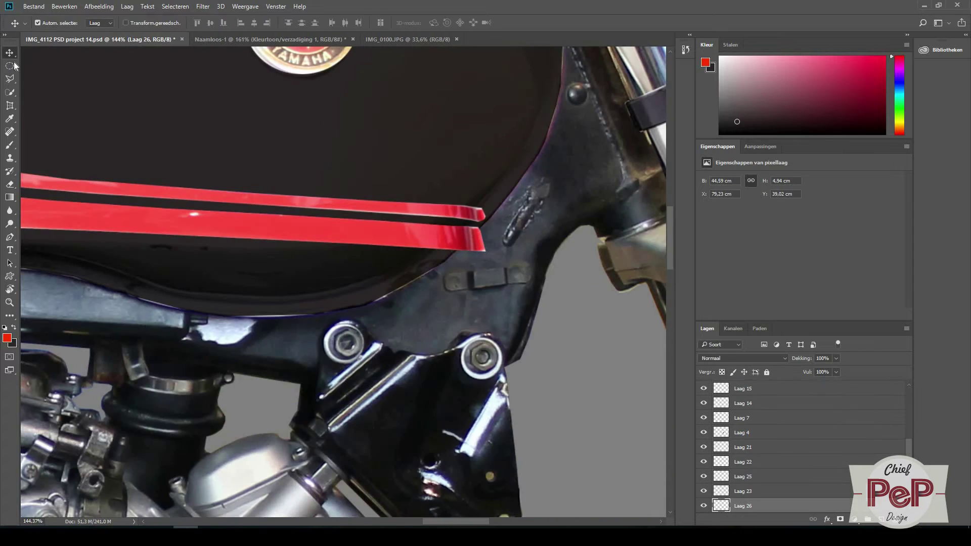
pyautogui.hotkey('ctrl', 't')
pyautogui.moveTo(604, 252); pyautogui.dragTo(586, 252)
pyautogui.click(10, 65)
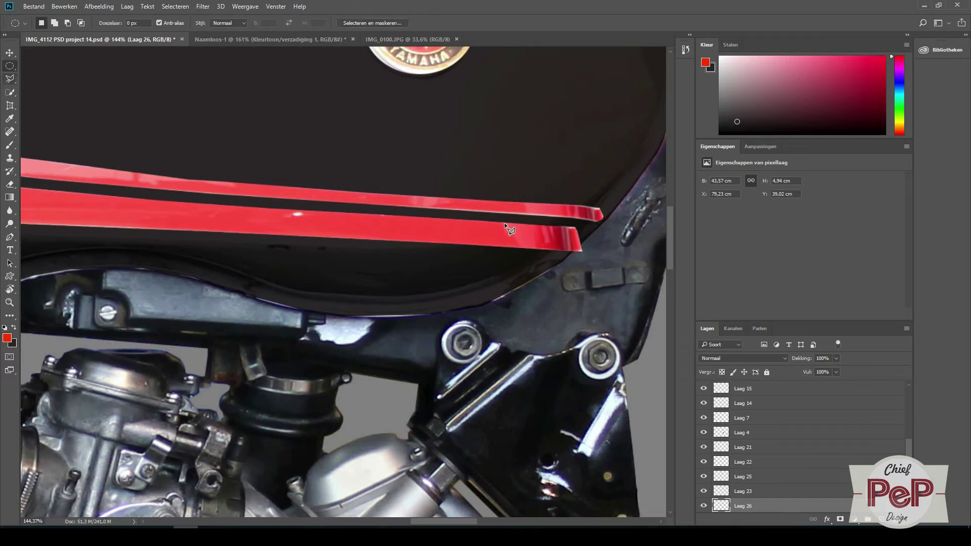
# Trim the front ends of the red tank stripes at an angle that follows the tank's front edge
pyautogui.click(10, 52)
pyautogui.click(536, 209)
pyautogui.click(10, 79)
pyautogui.press('Delete')
pyautogui.click(10, 66)
pyautogui.scroll(-8, 346, 286)
pyautogui.scroll(5, 220, 263)
# Adjust the height of the wide red tank stripe (Laag 26) and warp it to run parallel to the thinner one
pyautogui.click(9, 53)
pyautogui.click(203, 259)
pyautogui.hotkey('ctrl', 't')
pyautogui.moveTo(363, 289); pyautogui.dragTo(364, 287)
pyautogui.moveTo(364, 239); pyautogui.dragTo(364, 241)
pyautogui.click(413, 23)
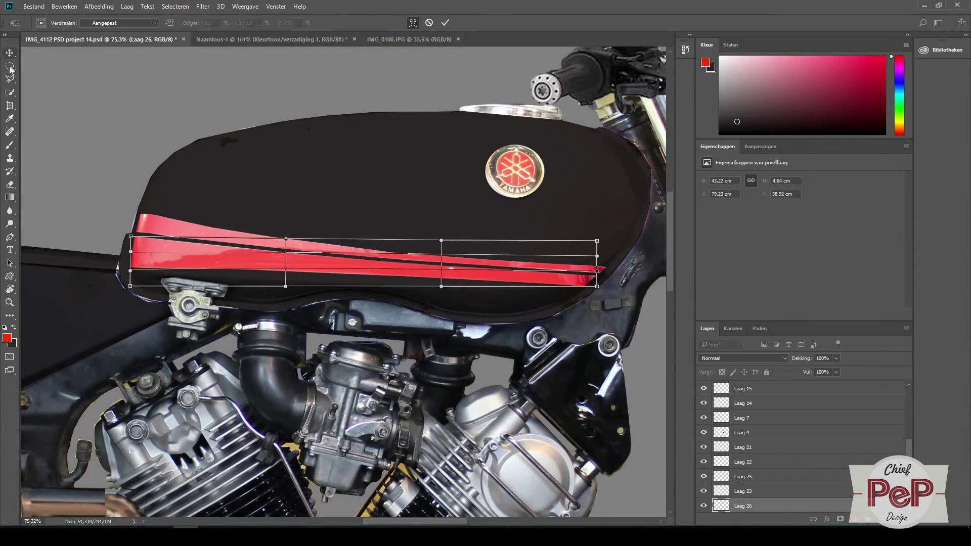
pyautogui.scroll(-5, 344, 284)
pyautogui.scroll(3, 281, 248)
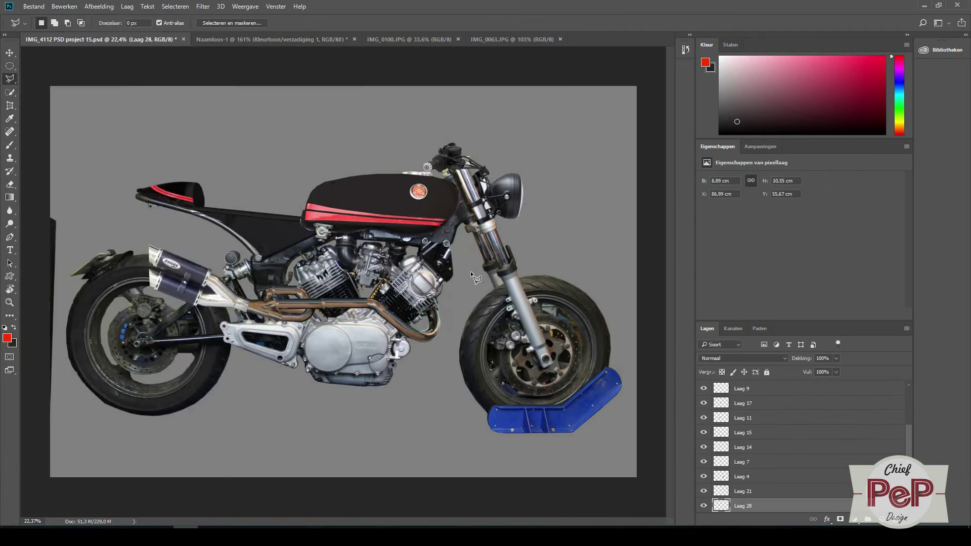
# Place a number 2 in Impact on the side panel below the seat and recolour it with gold sampled from the tank badge's rim
pyautogui.moveTo(505, 333); pyautogui.dragTo(506, 334)
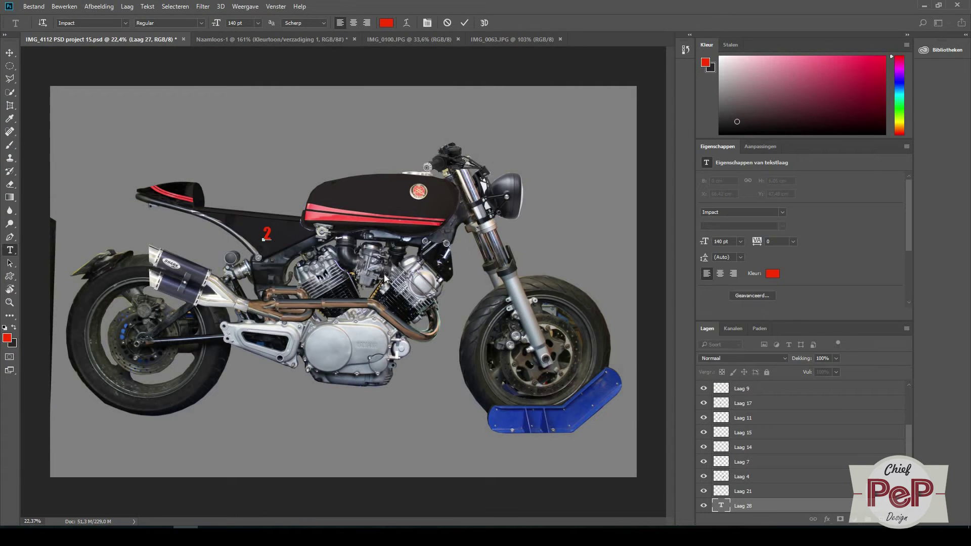
pyautogui.hotkey('ctrl', 'a')
pyautogui.click(10, 52)
pyautogui.click(772, 274)
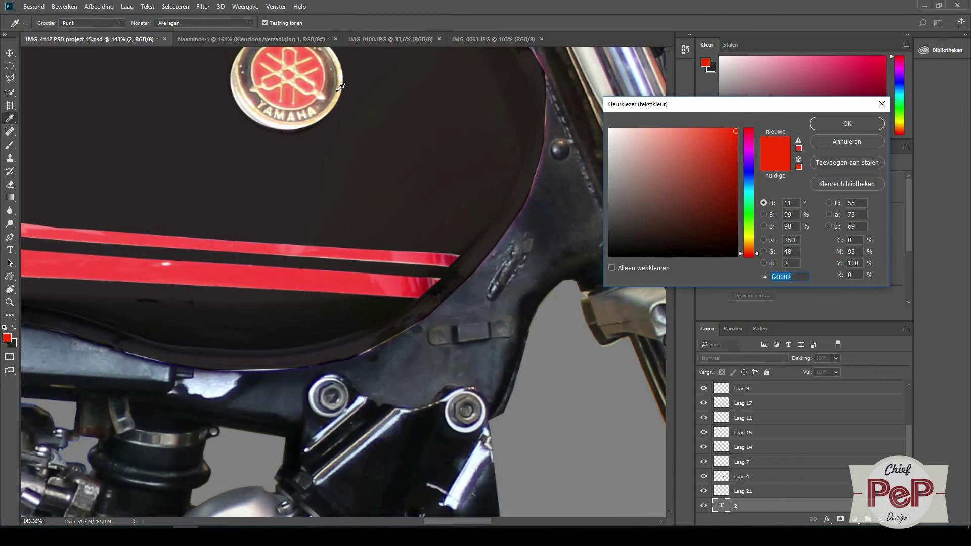
pyautogui.click(339, 90)
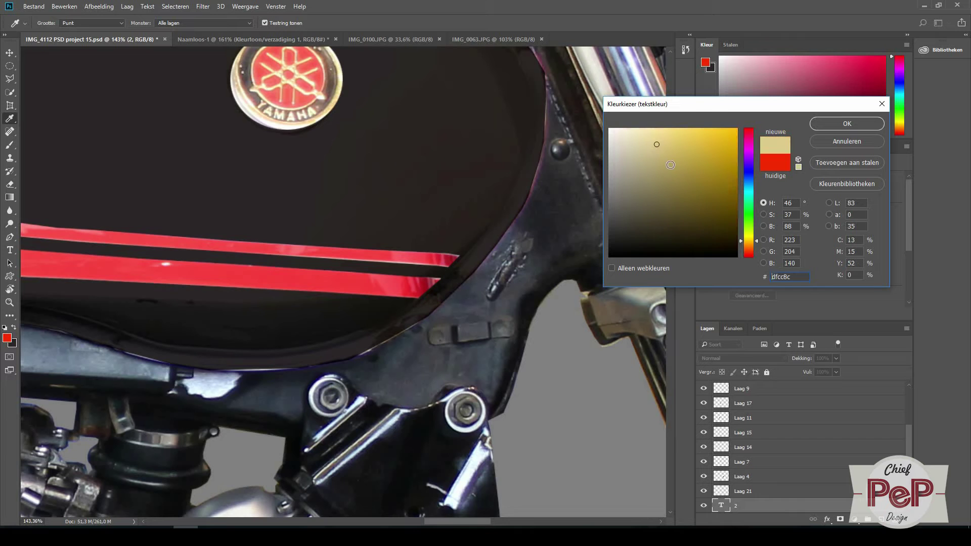
pyautogui.click(842, 126)
pyautogui.hotkey('ctrl', '0')
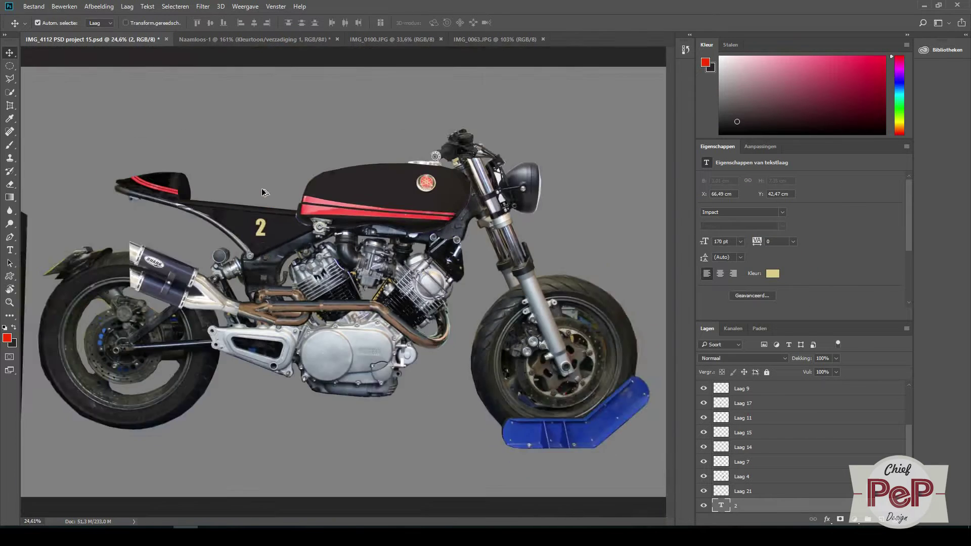
# Transform the number 2 on the side panel and change its font to Imprint MT Shadow
pyautogui.hotkey('ctrl', 't')
pyautogui.press('Return')
pyautogui.click(782, 211)
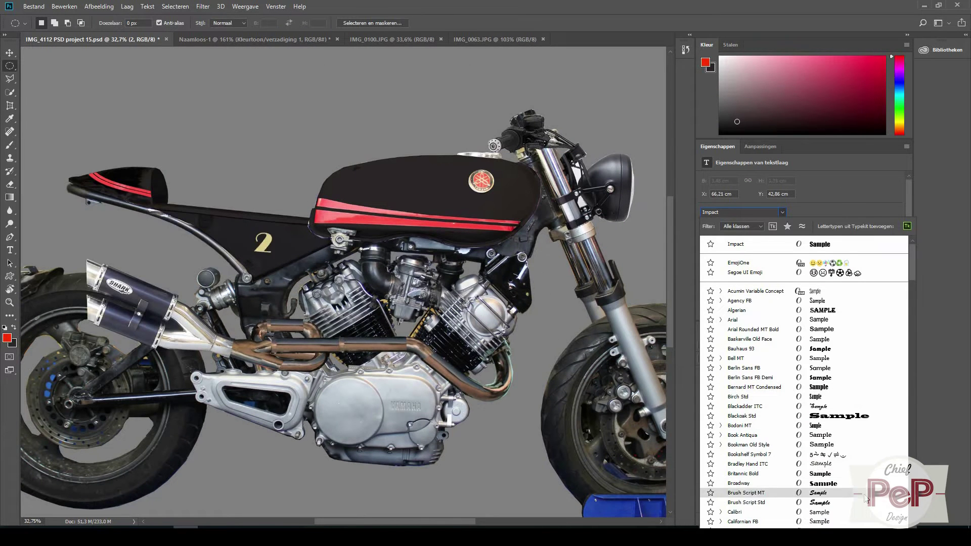
pyautogui.scroll(-5, 842, 309)
pyautogui.scroll(-2, 845, 394)
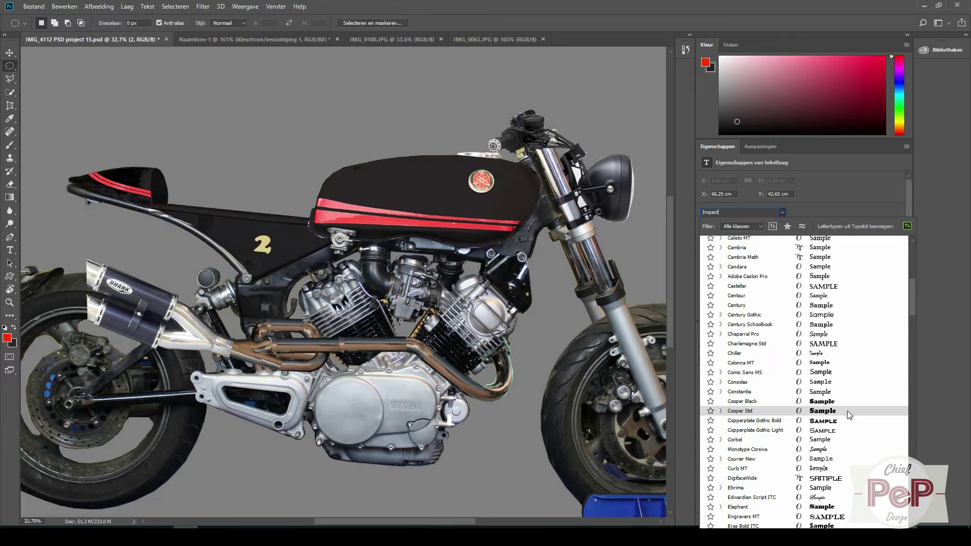
pyautogui.scroll(-6, 854, 521)
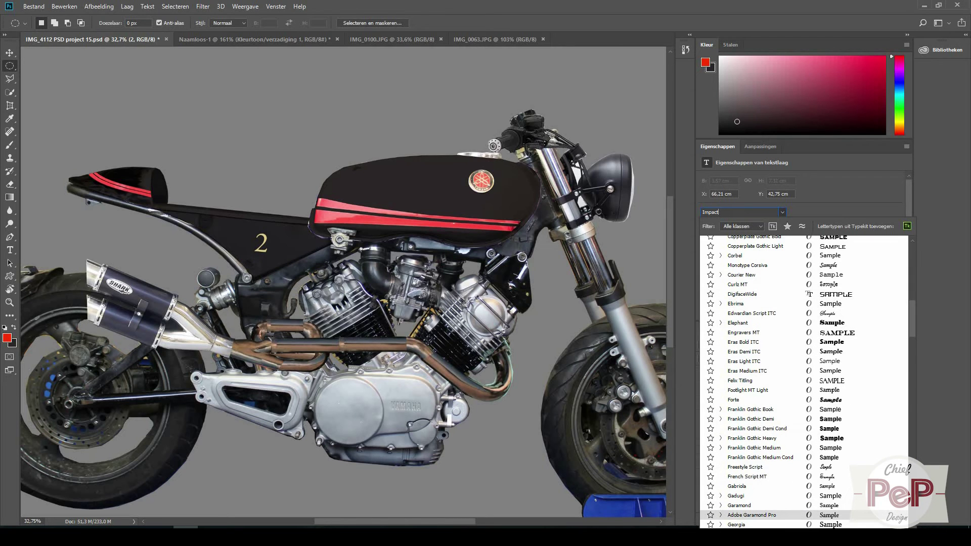
pyautogui.scroll(-6, 855, 516)
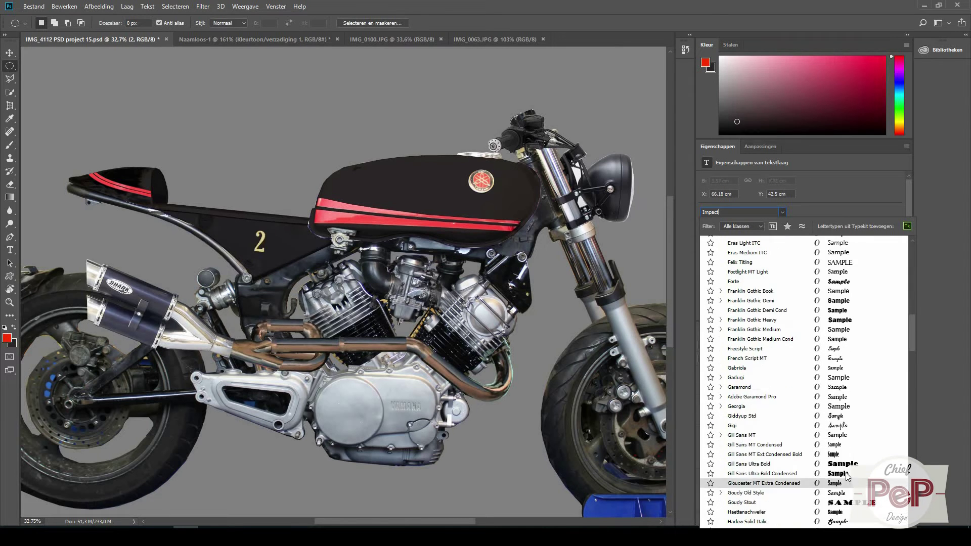
pyautogui.click(759, 360)
# Add a # in front of the number on the side panel so the text reads #2
pyautogui.press('v')
pyautogui.press('t')
pyautogui.click(256, 248)
pyautogui.write('#m')
pyautogui.scroll(-1, 283, 253)
pyautogui.press('t')
pyautogui.moveTo(248, 257); pyautogui.dragTo(275, 266)
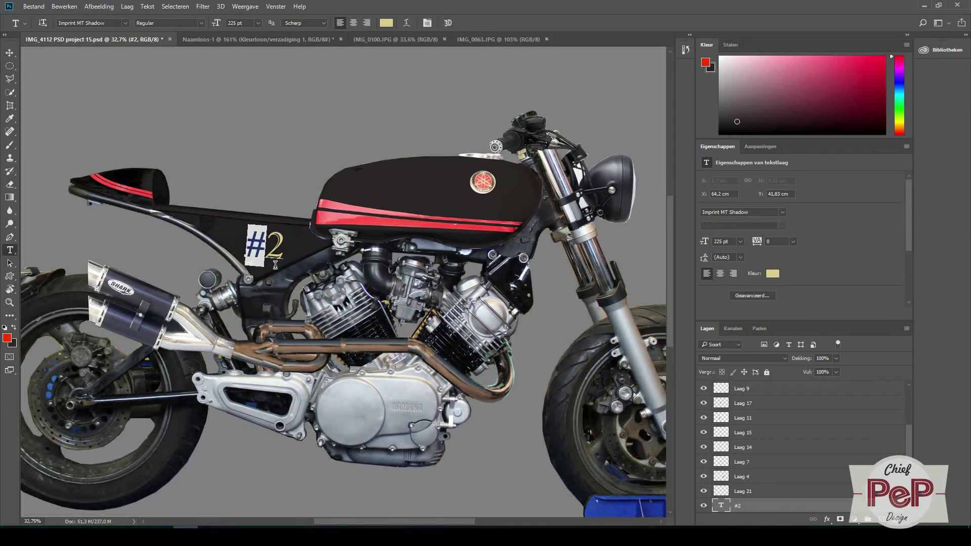
# Save the motorcycle project
pyautogui.click(10, 66)
pyautogui.scroll(-2, 506, 289)
pyautogui.click(33, 7)
pyautogui.click(41, 108)
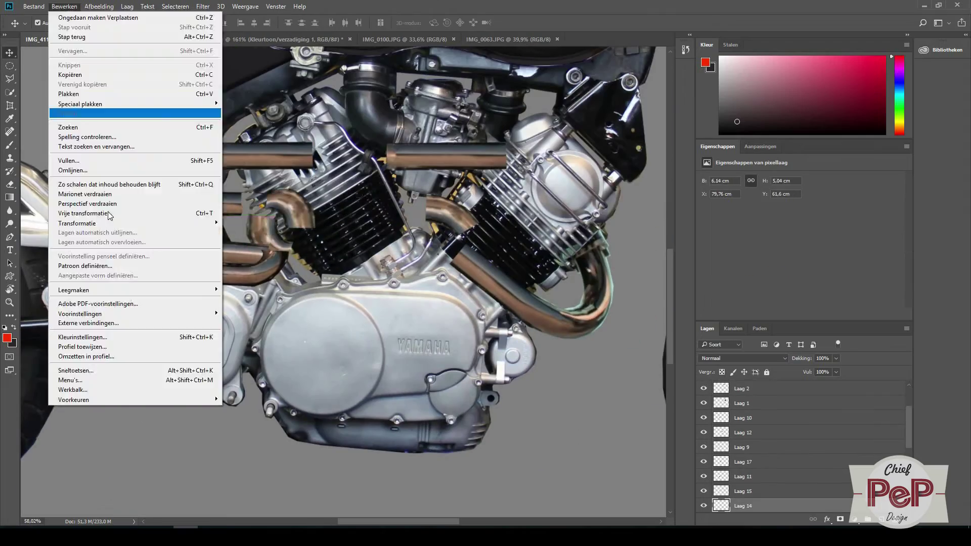
# Build a copper exhaust routed down in front of the silencer in IMG_4118.JPG from pipe sections taken from IMG_0067.JPG
pyautogui.moveTo(99, 7)
pyautogui.click(64, 6)
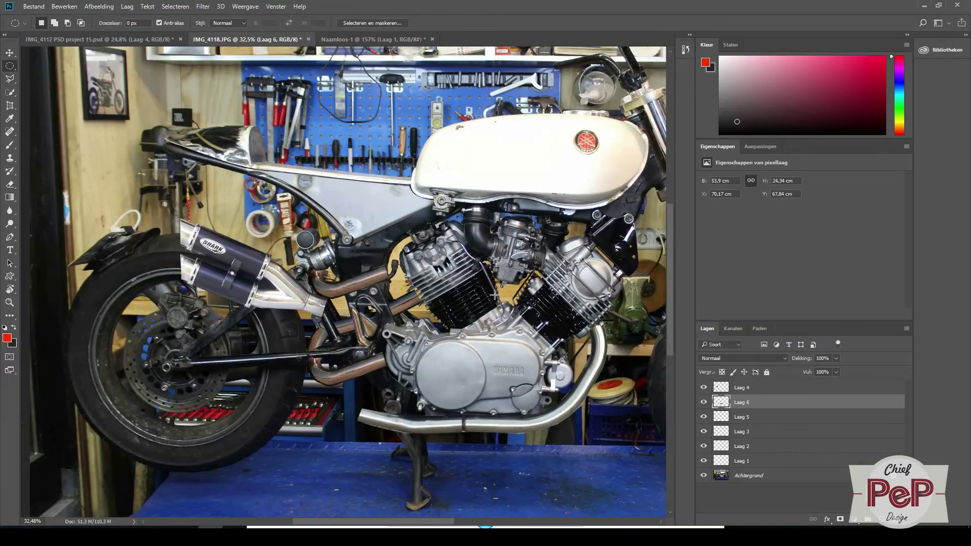
pyautogui.hotkey('alt', '[')
pyautogui.hotkey('alt', '[')
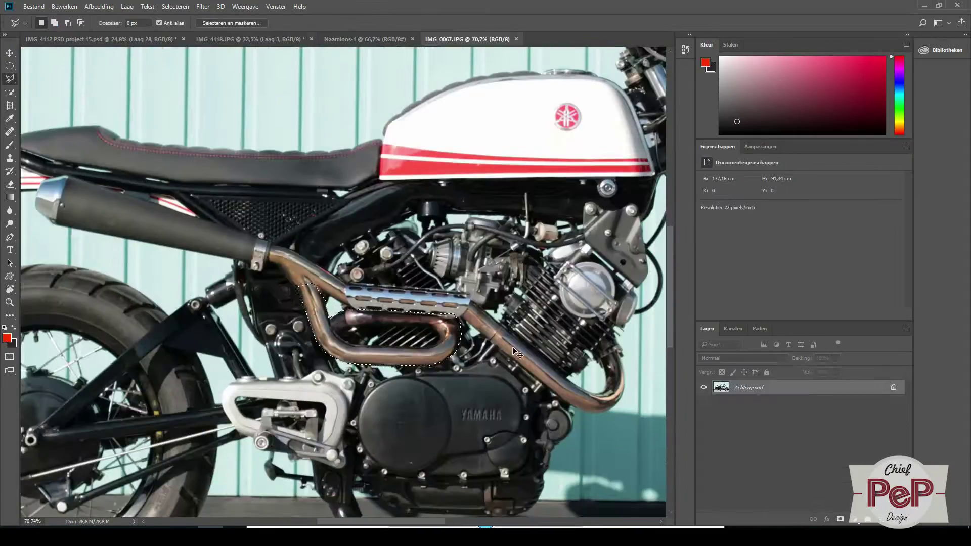
pyautogui.click(59, 39)
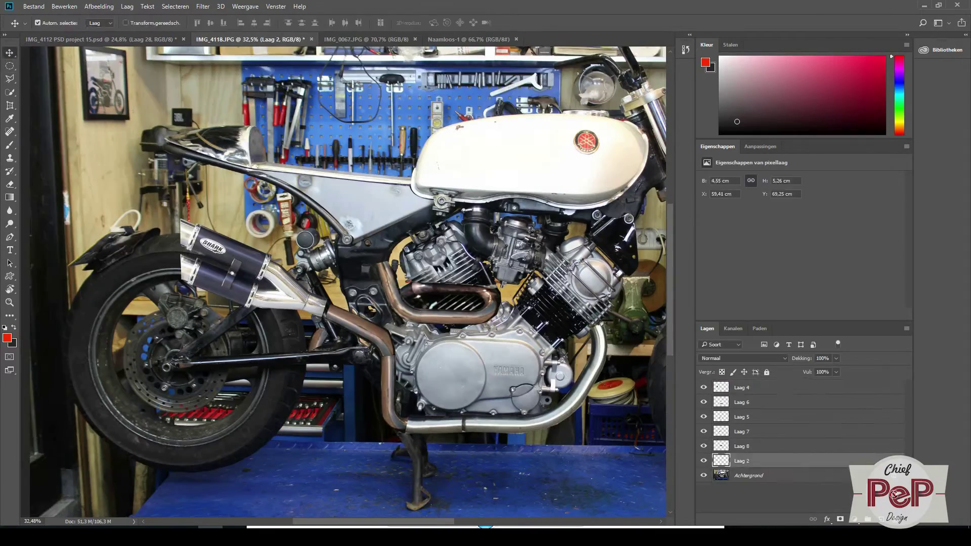
pyautogui.hotkey('alt', ']')
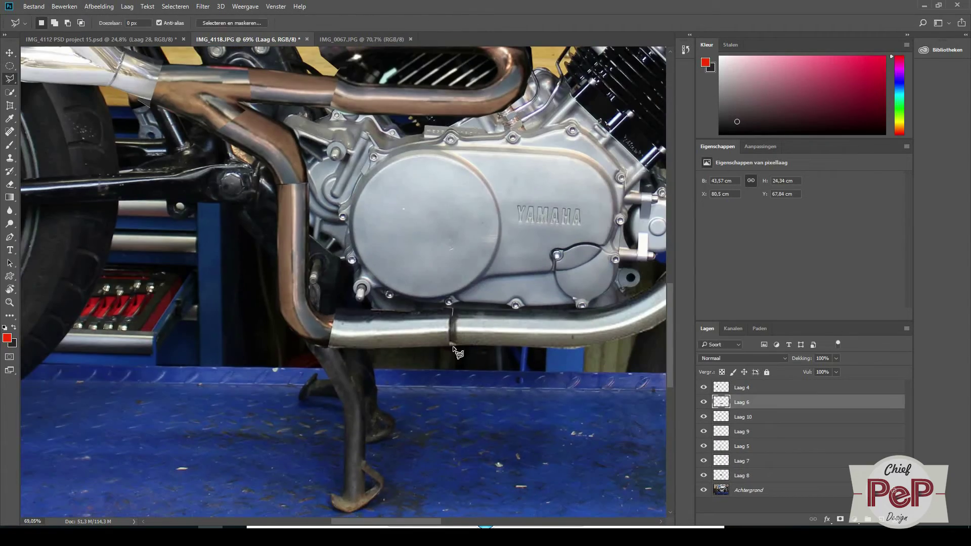
pyautogui.click(317, 284)
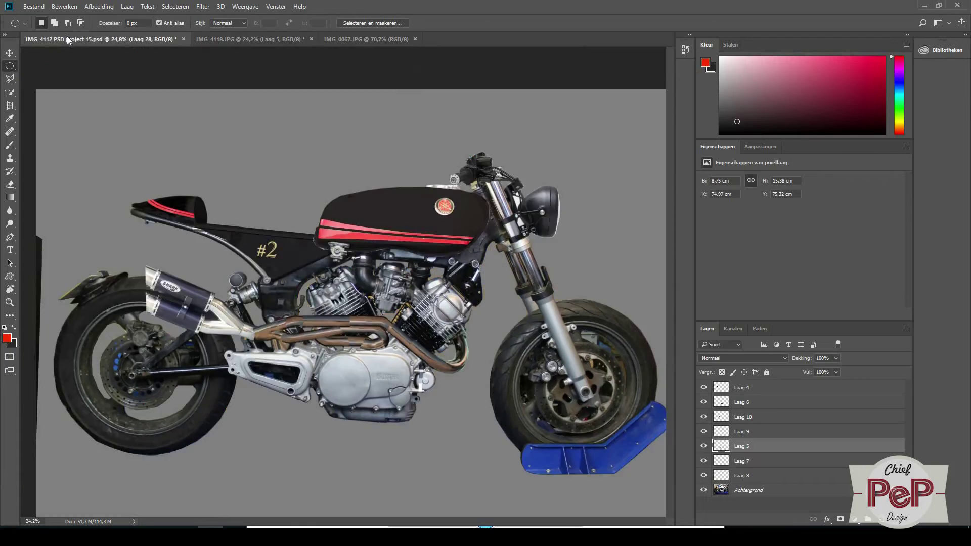
pyautogui.click(256, 40)
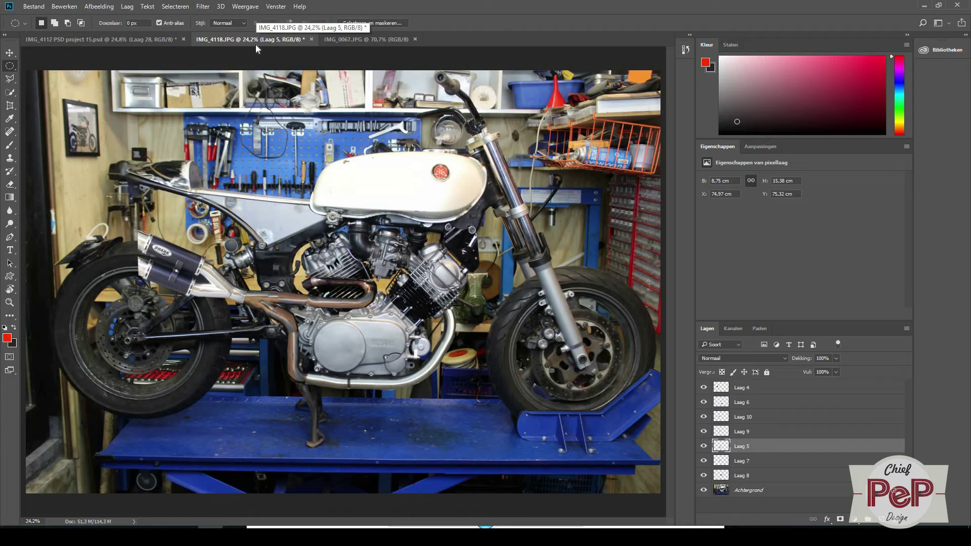
pyautogui.hotkey('ctrl', 'o')
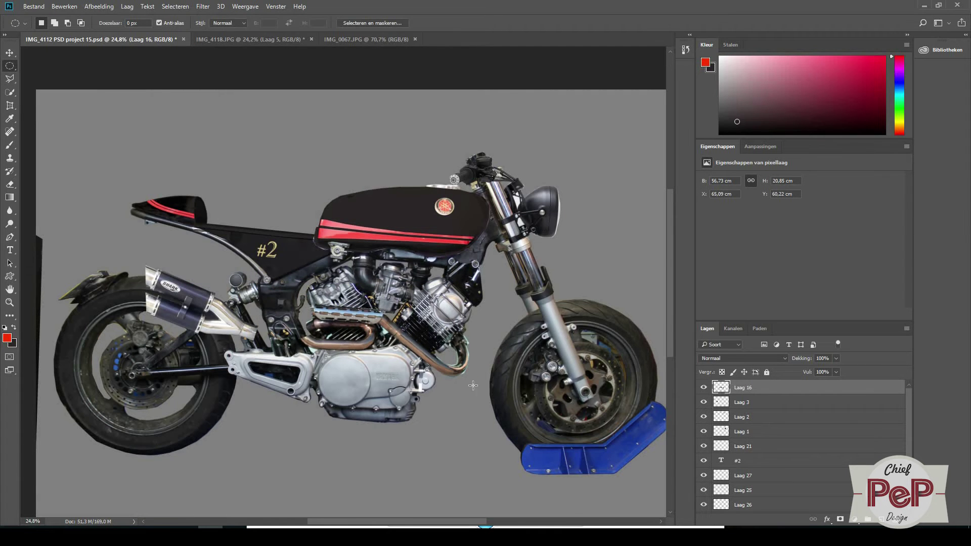
# Copy a copper pipe section in the motorcycle project, rotate it and place it over the upper exhaust pipe's heat shield
pyautogui.scroll(3, 472, 386)
pyautogui.press('l')
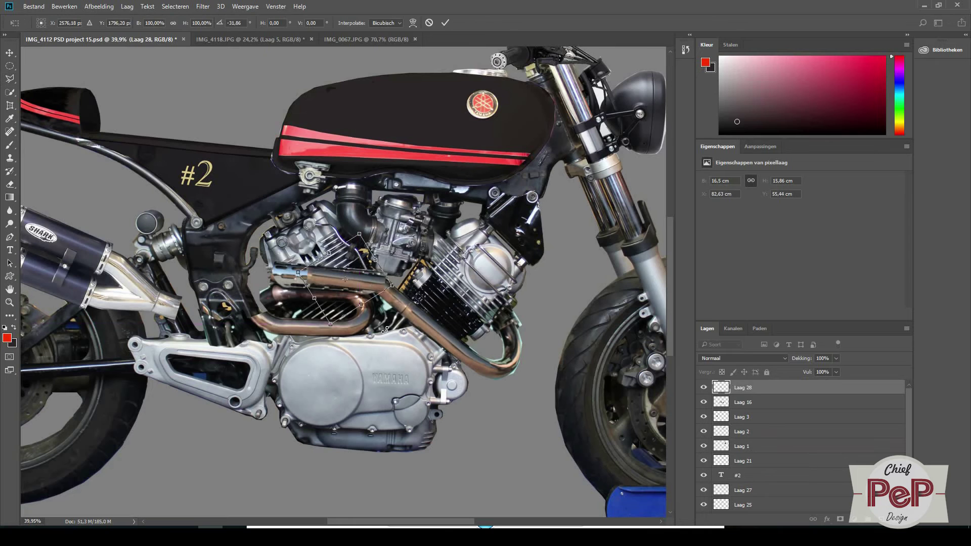
pyautogui.moveTo(435, 303); pyautogui.dragTo(290, 280)
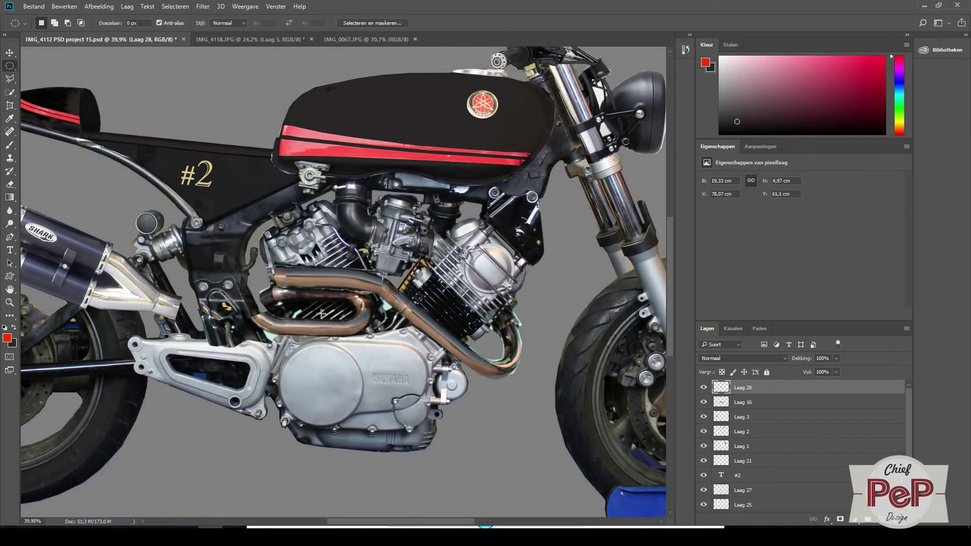
# Warp copied copper pipe sections into bends that connect both exhaust pipes to the silencer's inlet
pyautogui.hotkey('ctrl', 't')
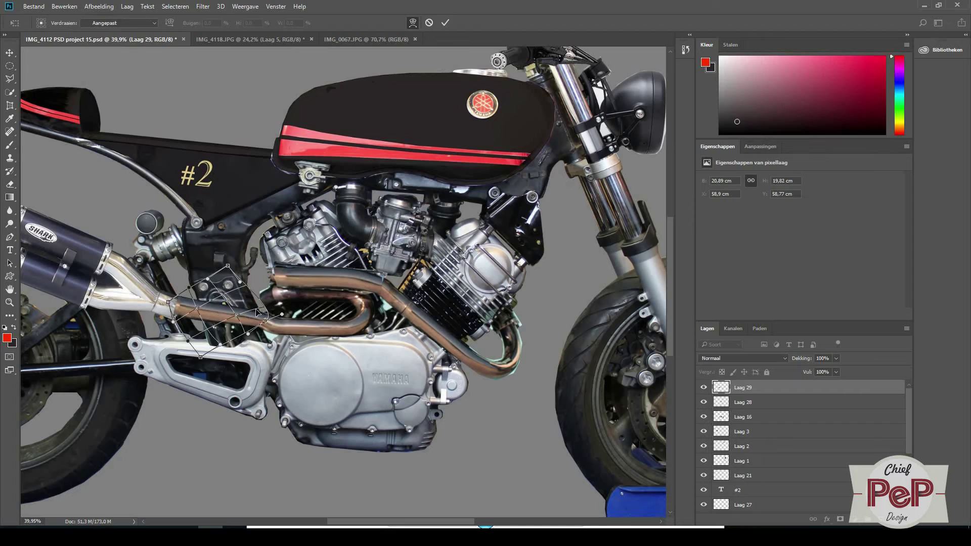
pyautogui.press('m')
pyautogui.press('Return')
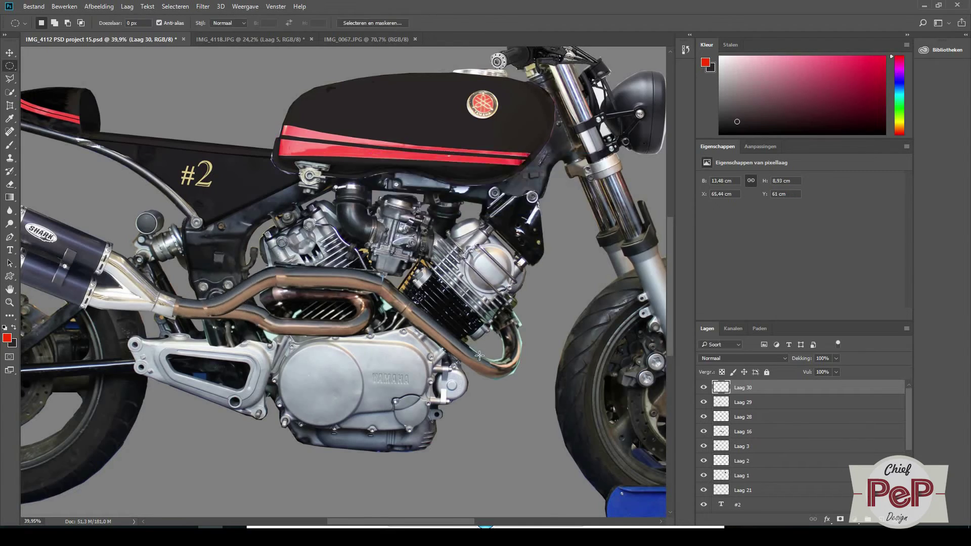